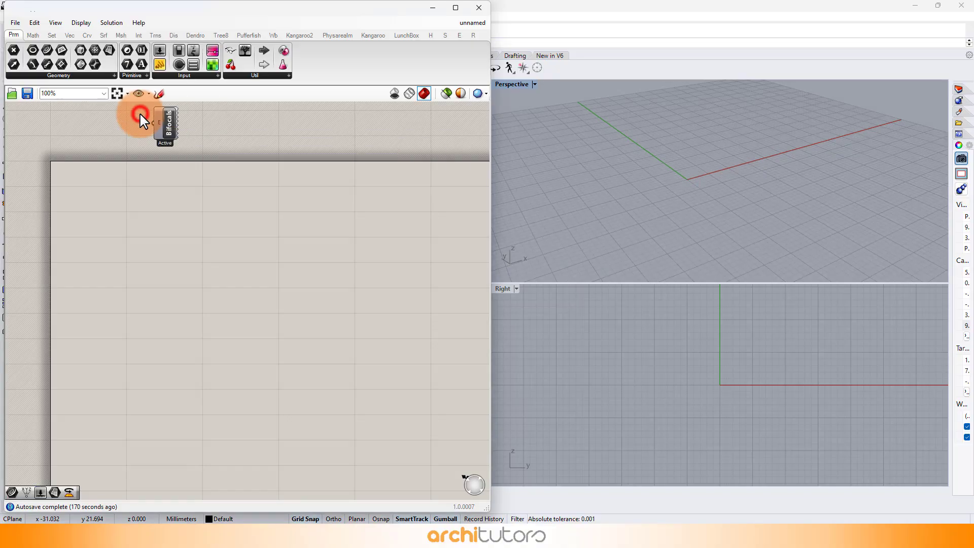
Add a Point parameter to the empty Grasshopper canvas
scroll(134, 239, up, 2)
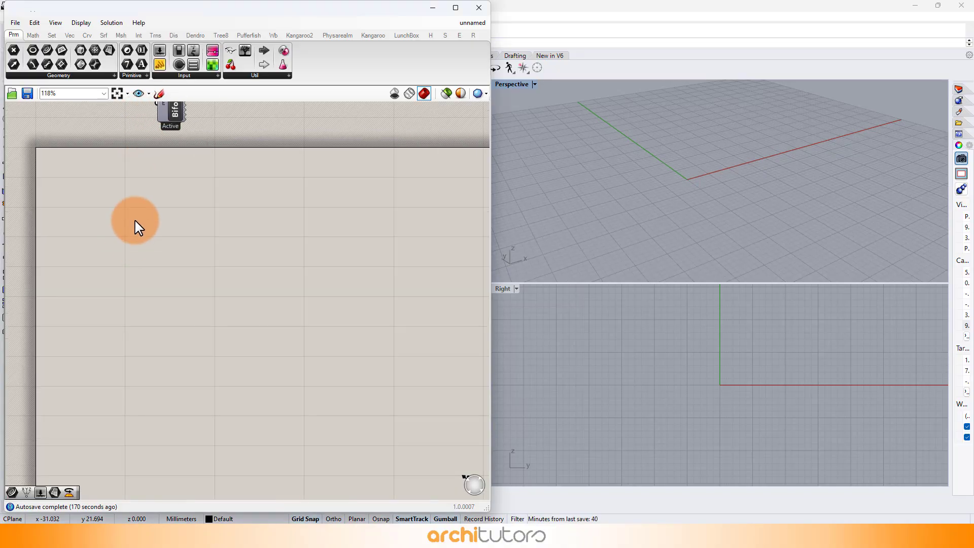
double_click(135, 219)
text(point)
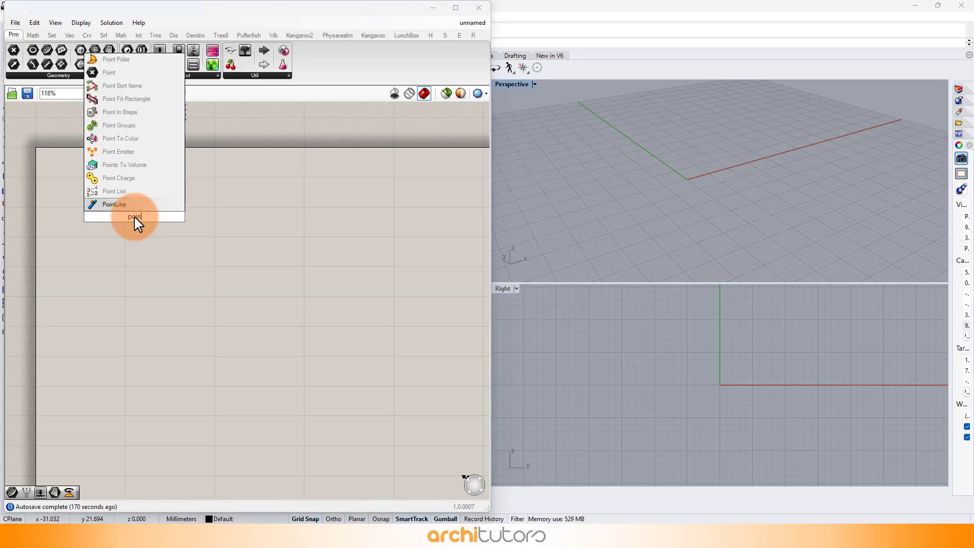
click(104, 204)
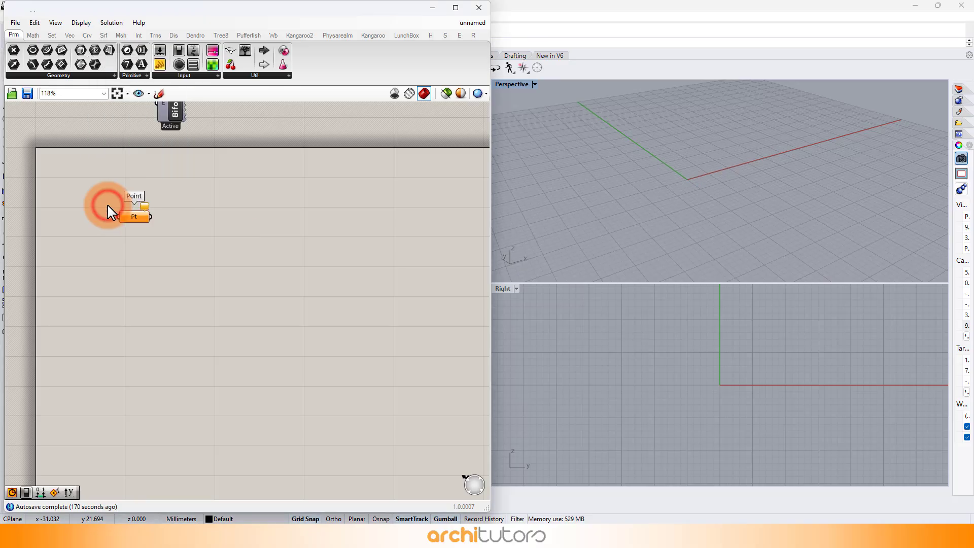
Set multiple points in the Point parameter, picked in the Top view in order at 0,0, 25,0, 25,25 and 0,25
scroll(141, 223, up, 3)
scroll(147, 224, down, 2)
right_click(154, 225)
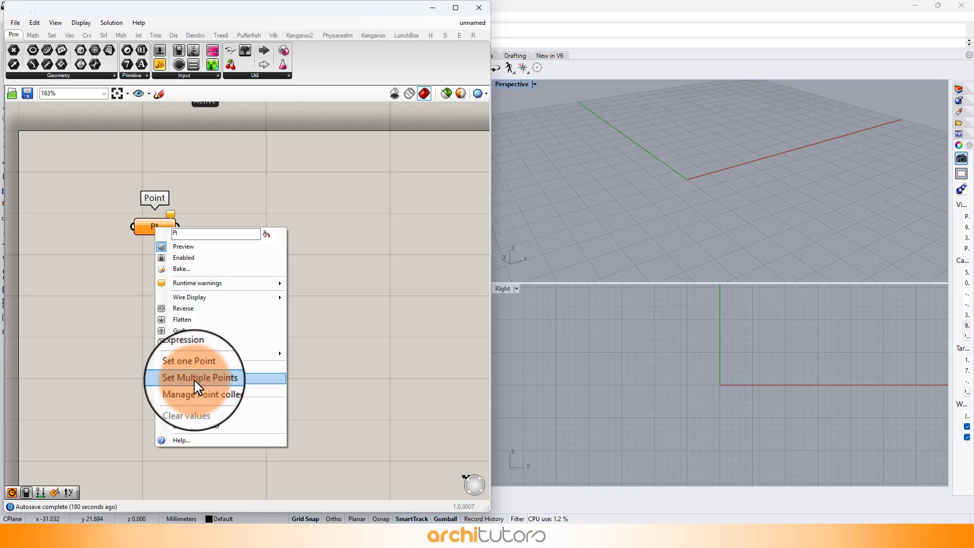
click(219, 380)
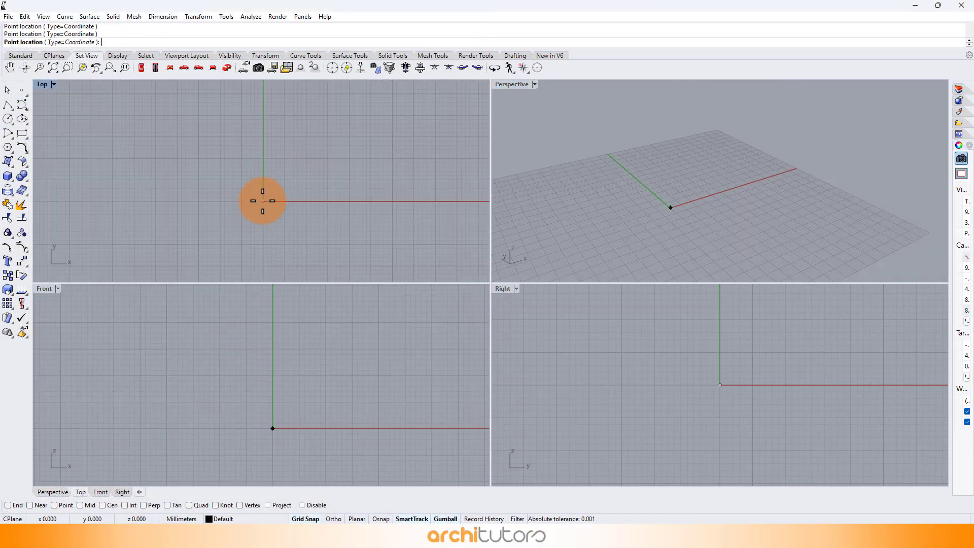
click(263, 202)
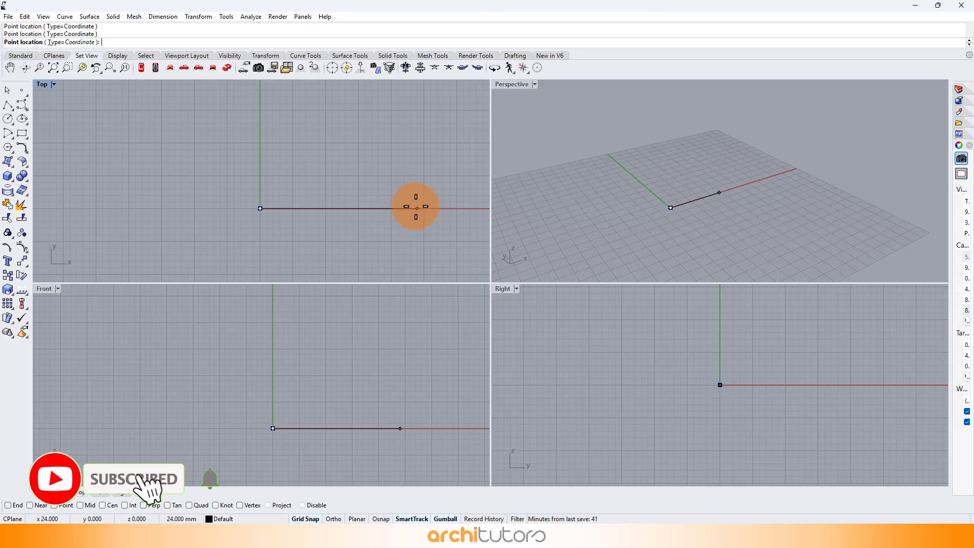
scroll(424, 207, down, 4)
scroll(471, 107, up, 2)
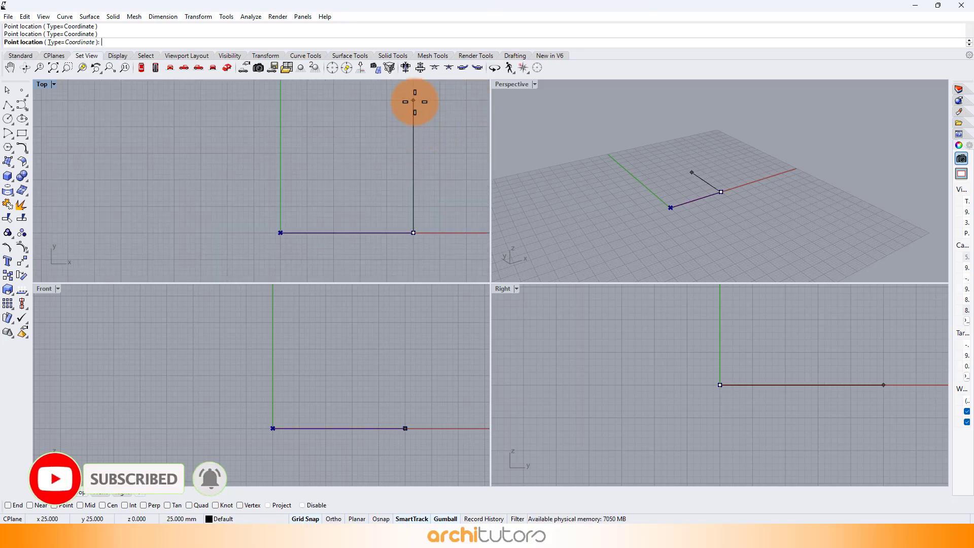
click(413, 101)
click(281, 101)
key(Return)
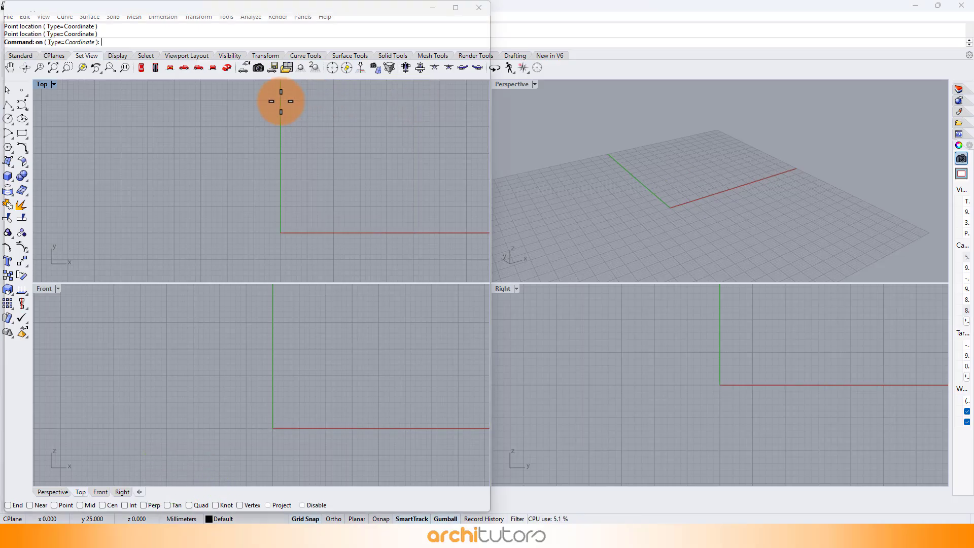
click(162, 228)
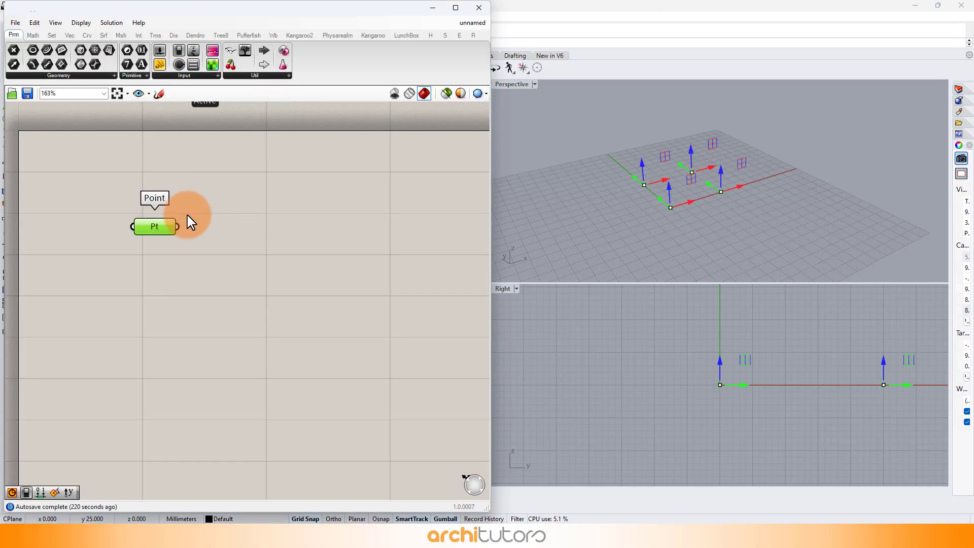
Maximize the Perspective view and duplicate the Point parameter below the original
right_drag(689, 172, 529, 107)
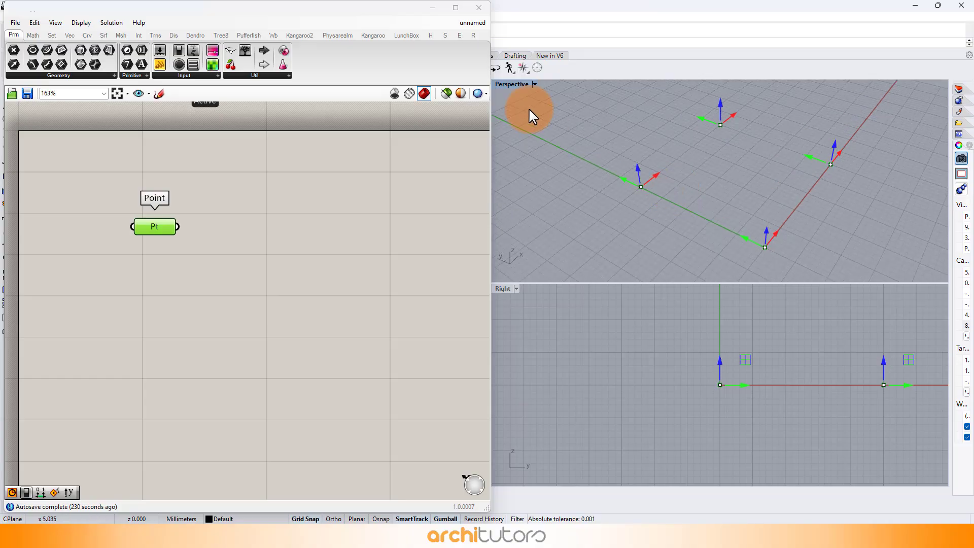
double_click(510, 84)
right_drag(583, 132, 558, 248)
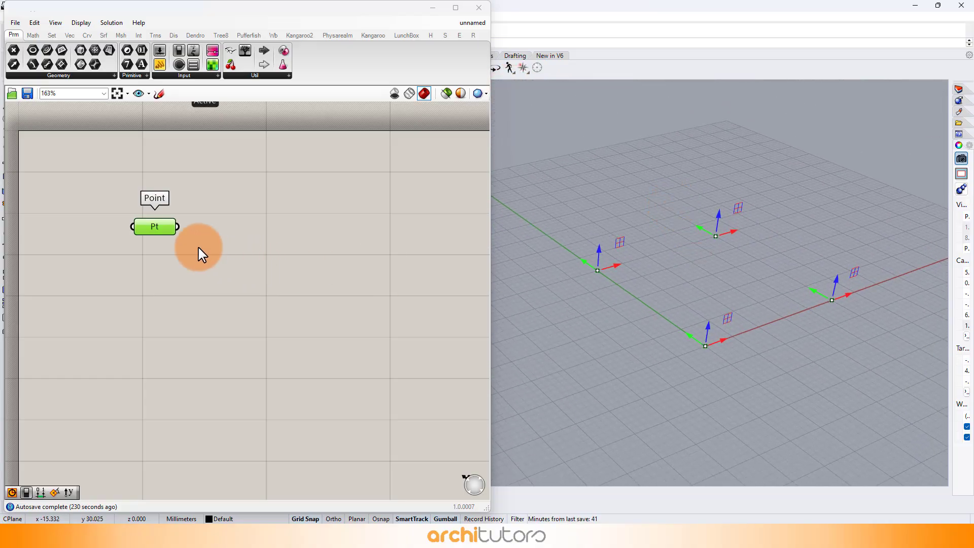
alt+drag(166, 235, 161, 324)
Add a Surface From Points component beside the upper Point parameter and feed the points into its P input
double_click(250, 228)
text(s)
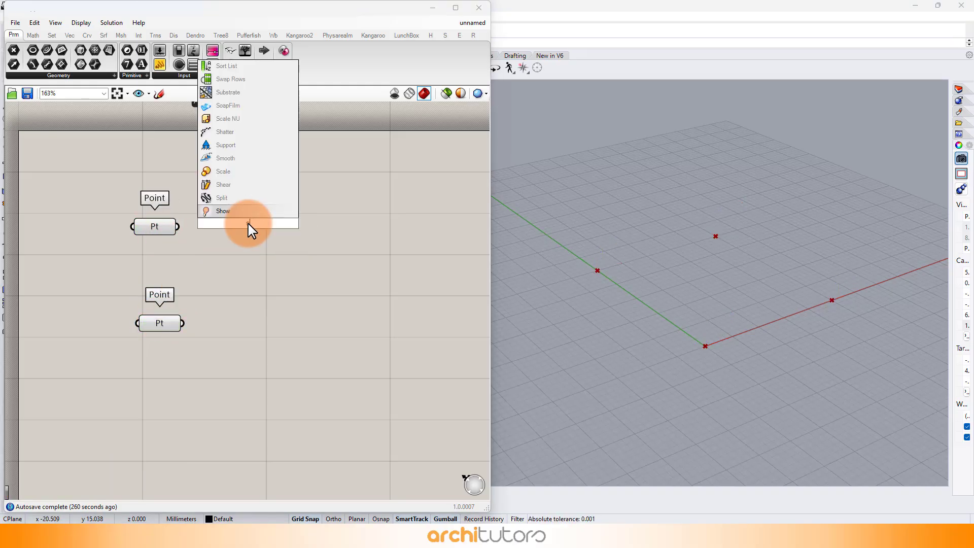
text(rfg)
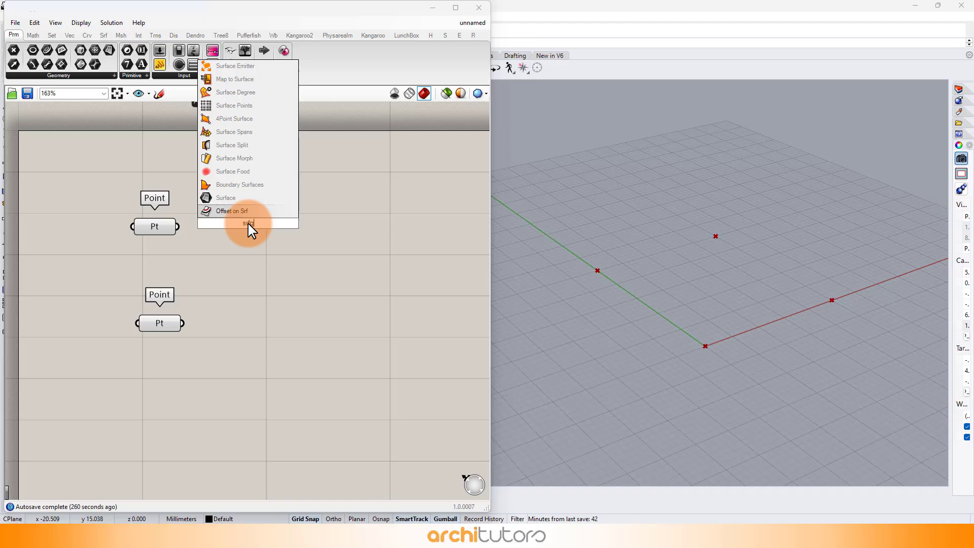
text(r)
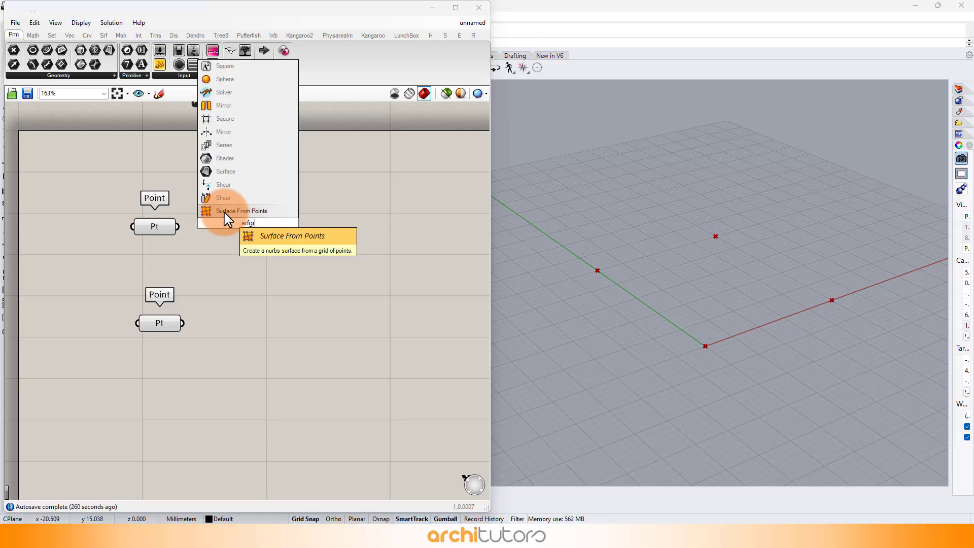
click(231, 211)
drag(242, 224, 279, 219)
Create a number slider with value 2 and connect it to the U input of Surface From Points
double_click(148, 257)
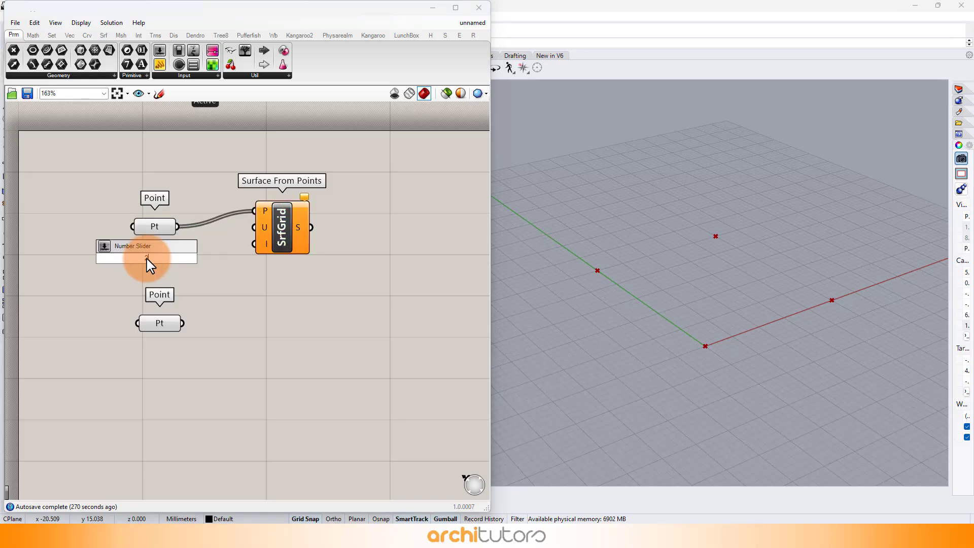
key(Return)
drag(215, 260, 310, 239)
click(200, 302)
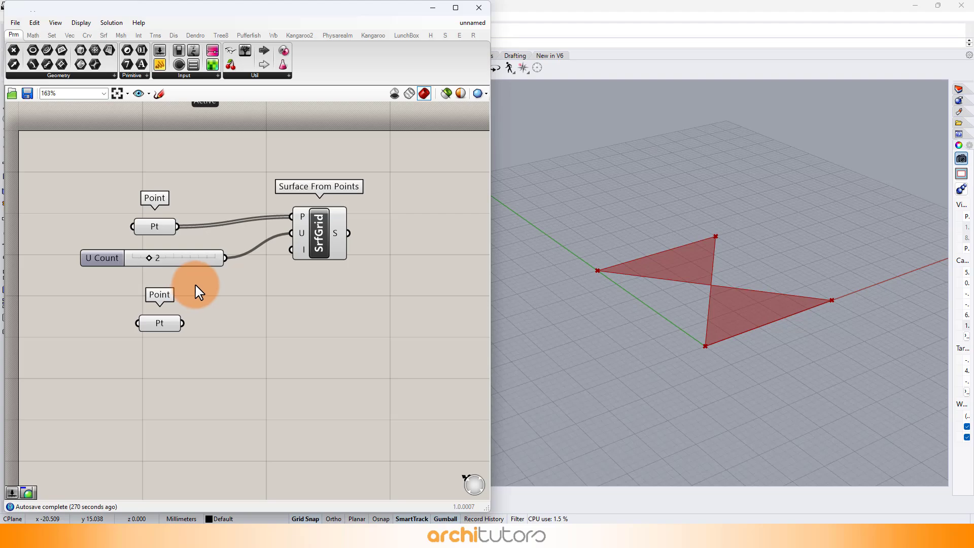
Add a Boolean Toggle, connect it to the I input of Surface From Points and set it to True
double_click(198, 292)
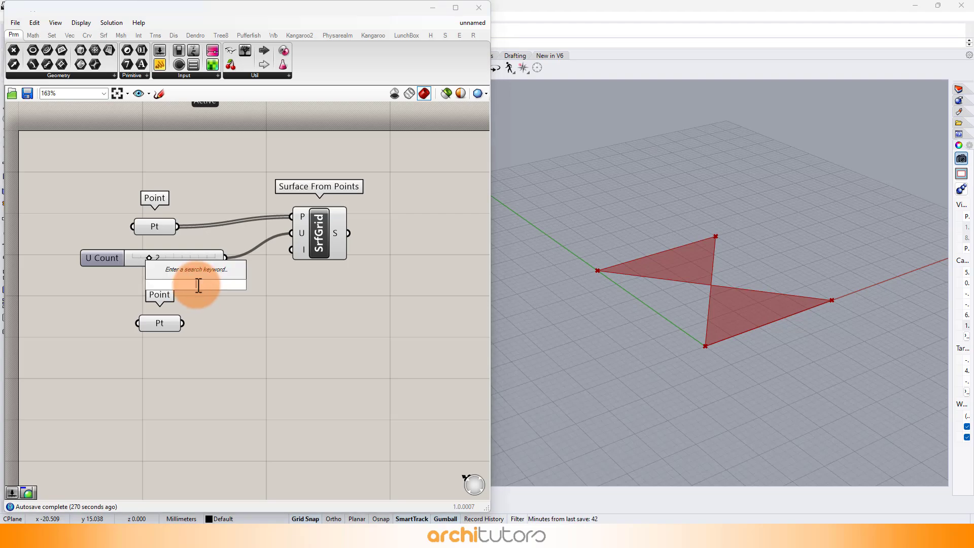
text(togg)
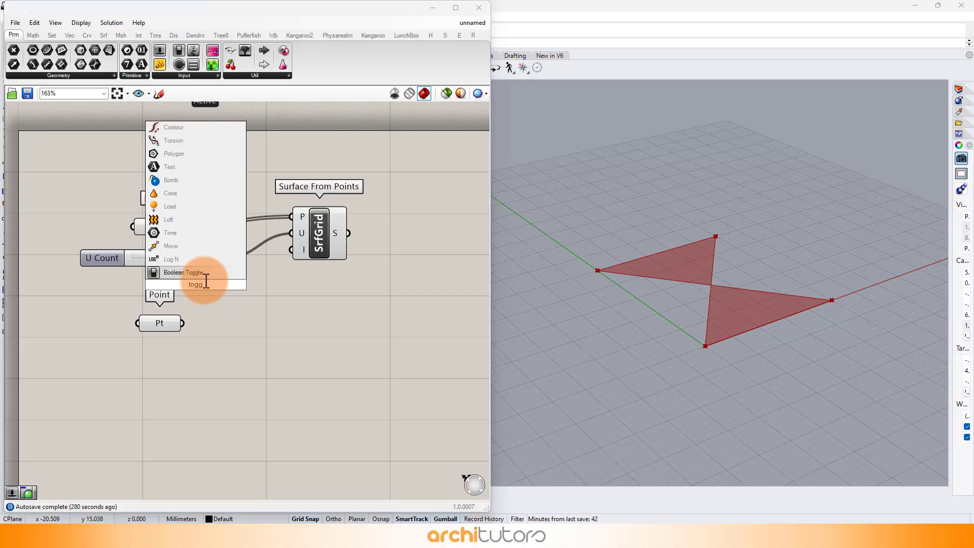
click(206, 273)
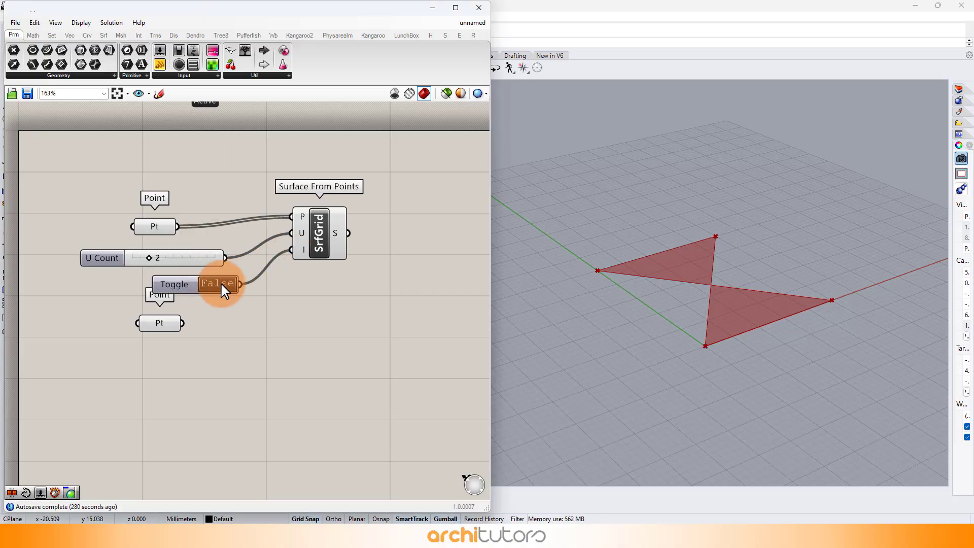
double_click(219, 283)
Duplicate the Surface From Points component with its U Count slider and toggle lower on the canvas
click(318, 231)
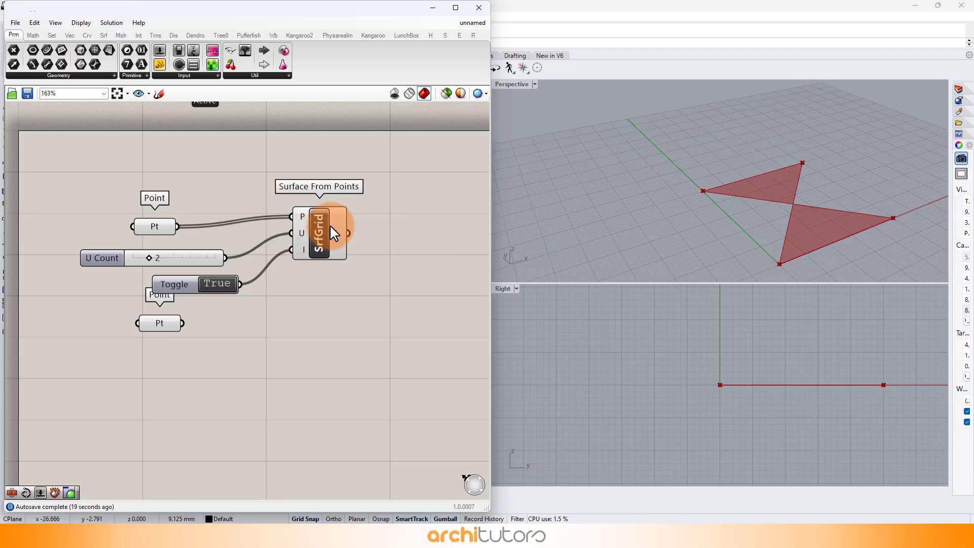
drag(379, 194, 223, 314)
alt+drag(308, 265, 307, 427)
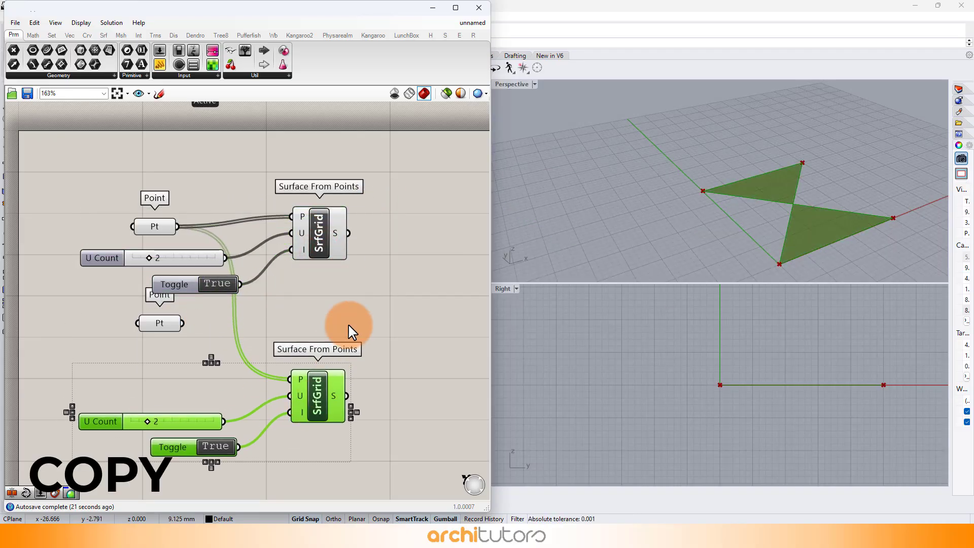
Rewire the copied Surface From Points component to the duplicate Point parameter and delete that parameter
mouse_move(182, 323)
shift+mouse_down()
mouse_move(291, 379)
mouse_move(284, 385)
mouse_move(175, 326)
shift+mouse_up()
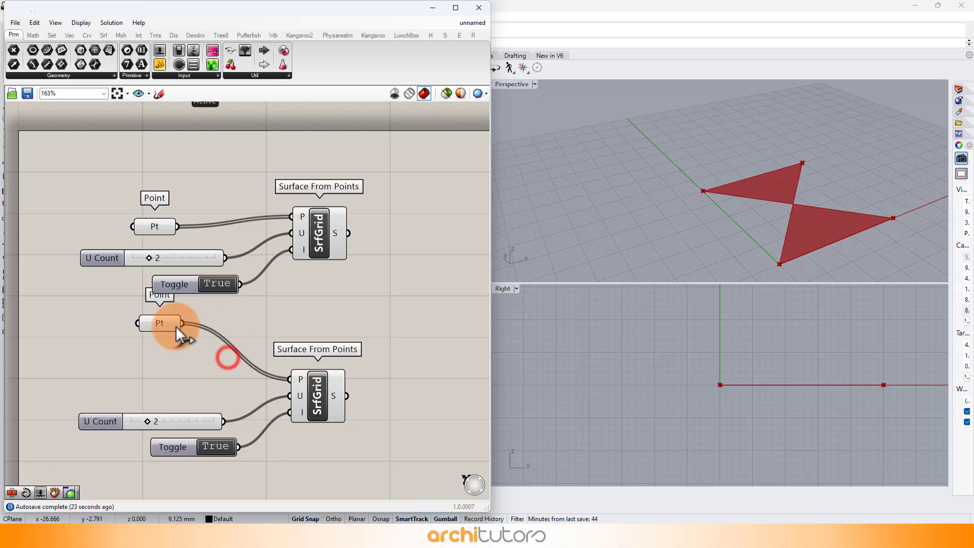
click(161, 323)
key(Delete)
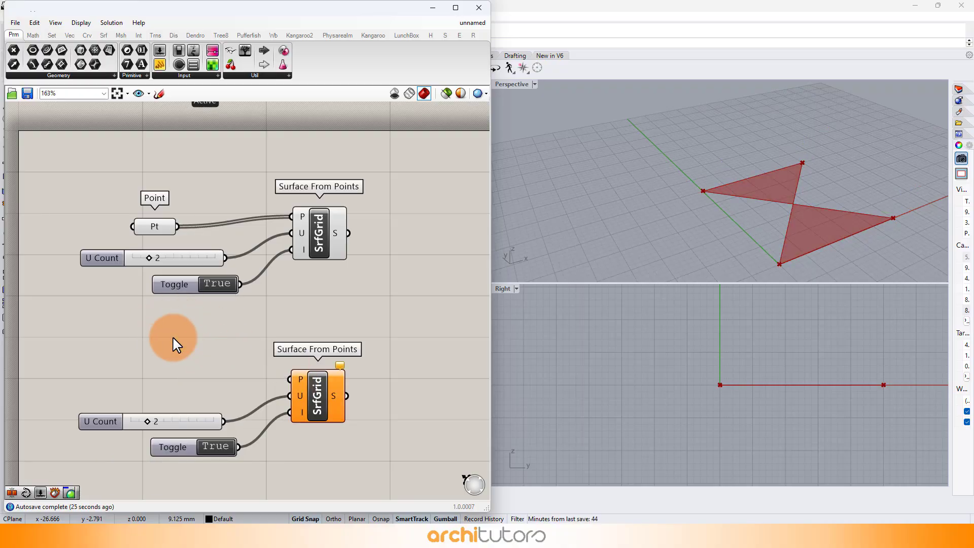
Add a new empty Point parameter above the lower U Count slider
double_click(179, 344)
text(poi)
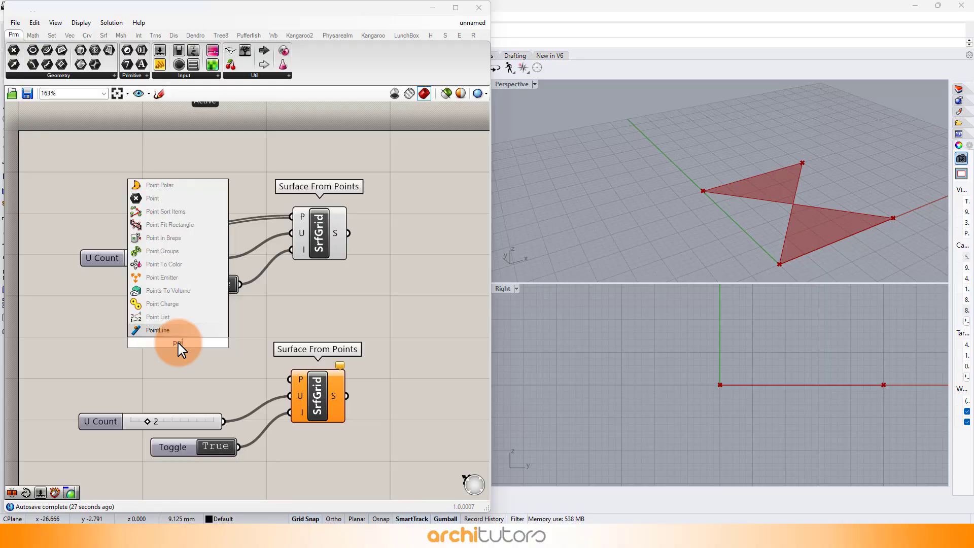
text(n)
click(154, 198)
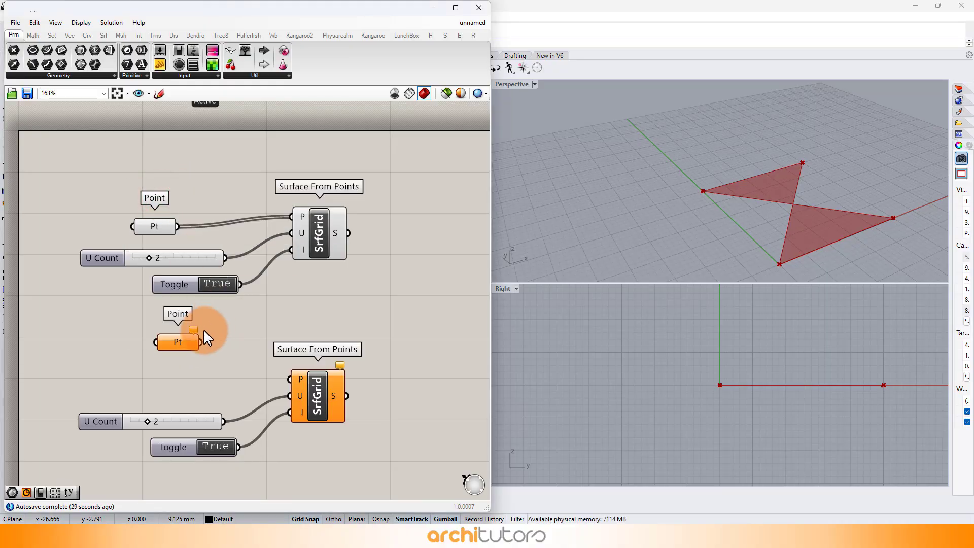
Set multiple points in the new Point parameter, picked in the Top view in order at 0,25, 0,0, 25,0 and 25,25
right_click(180, 340)
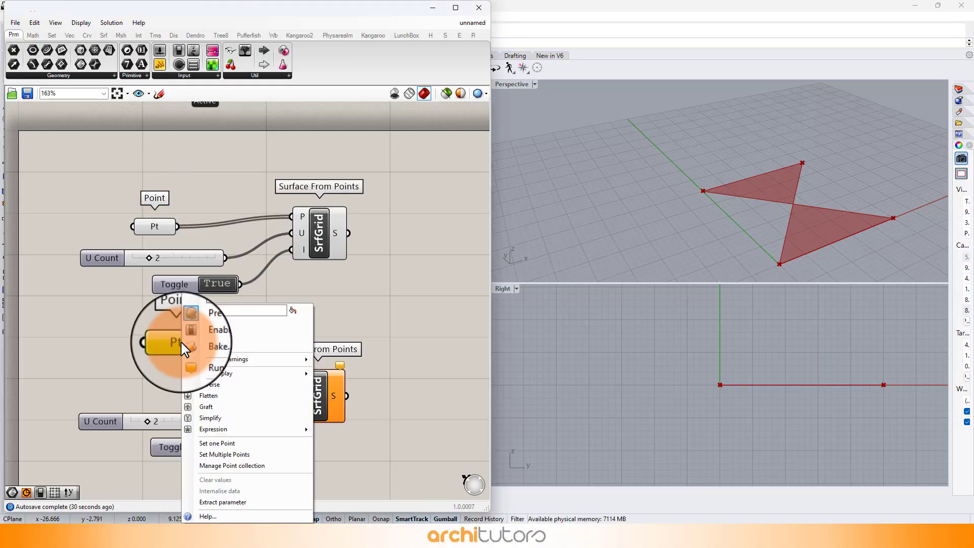
click(222, 450)
scroll(279, 149, up, 2)
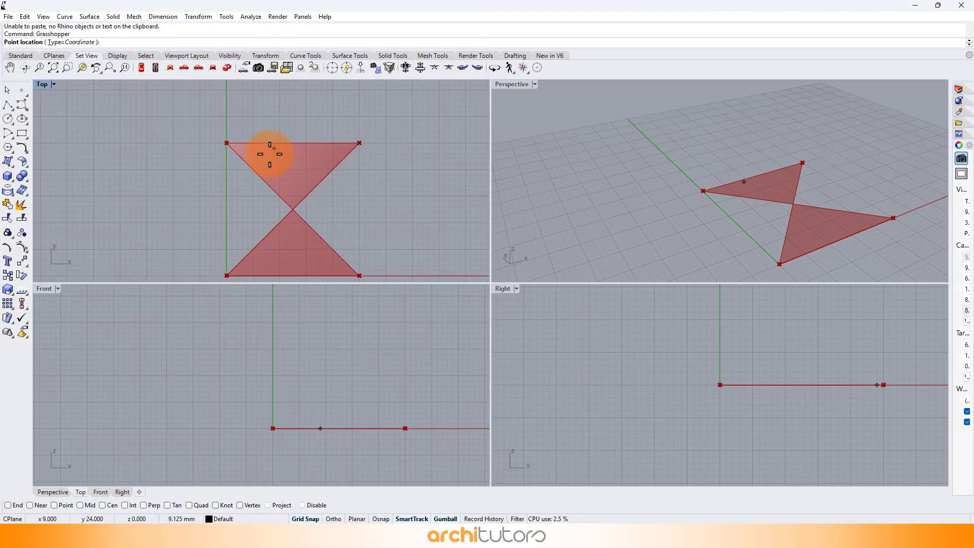
scroll(228, 153, down, 1)
scroll(284, 142, up, 1)
scroll(270, 147, down, 1)
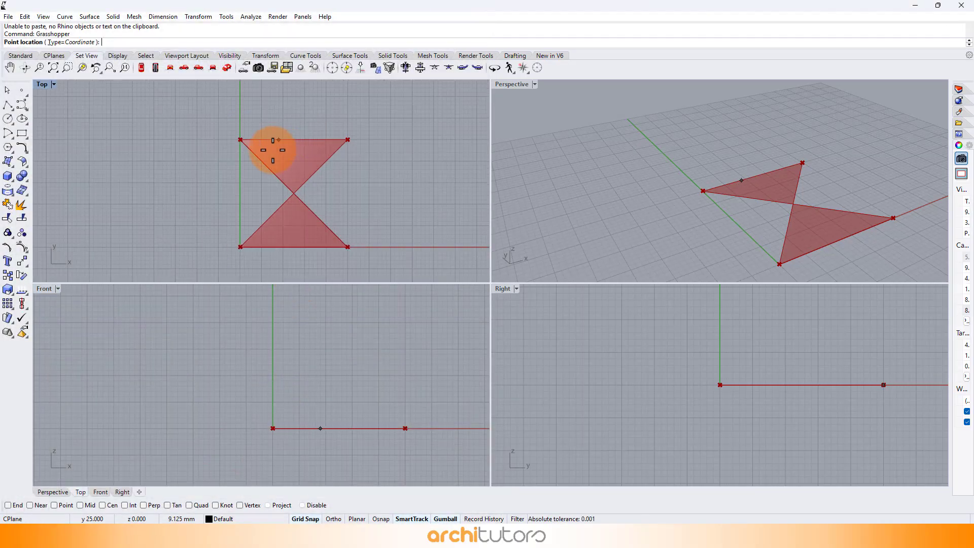
scroll(241, 144, up, 1)
click(233, 135)
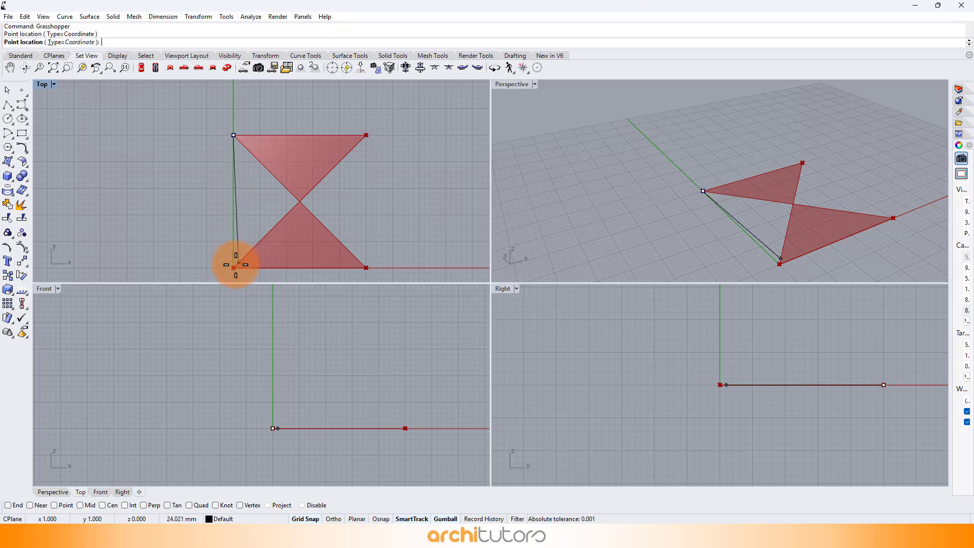
click(233, 267)
click(366, 267)
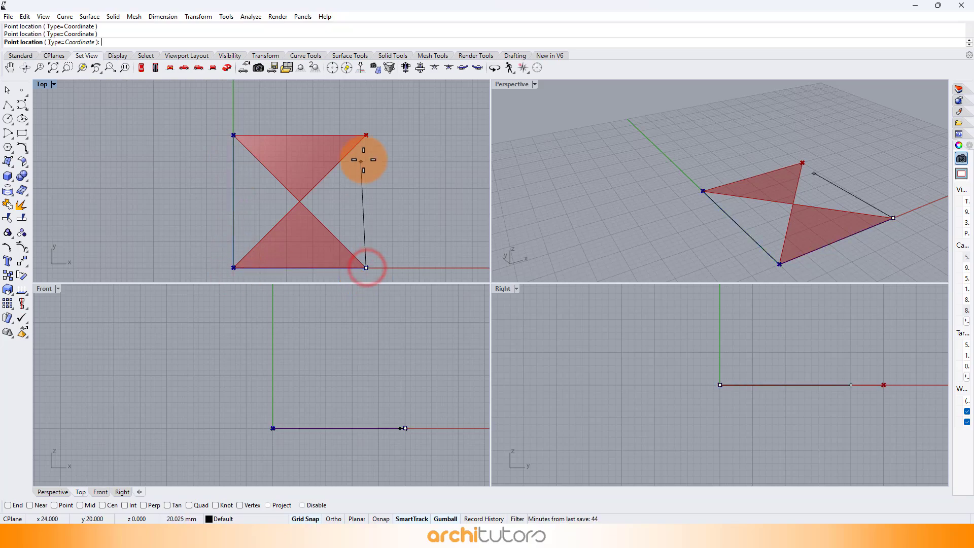
right_click(366, 136)
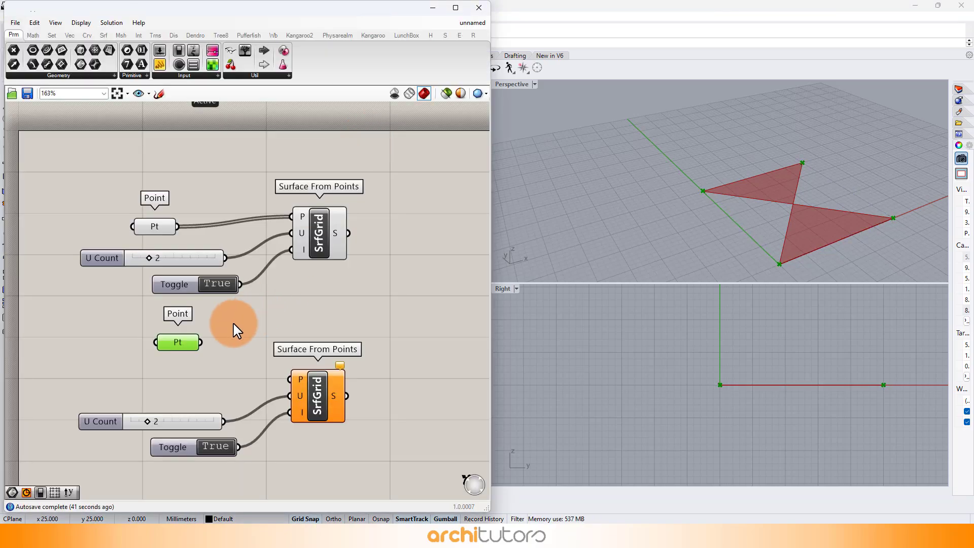
Connect the new Point parameter to the lower Surface From Points P input and move that component group closer to the upper one
drag(200, 341, 290, 379)
click(324, 383)
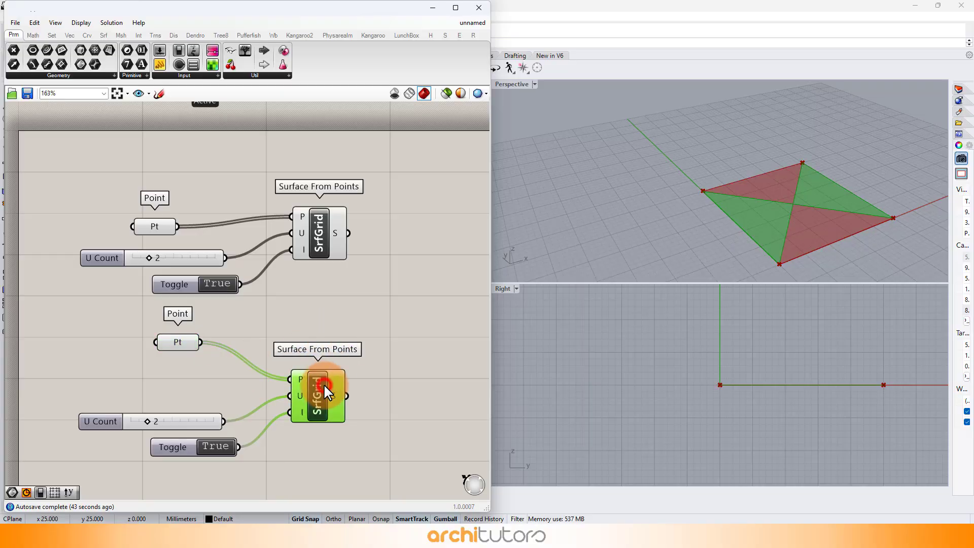
scroll(313, 262, down, 1)
drag(360, 312, 199, 424)
drag(311, 375, 312, 365)
click(363, 300)
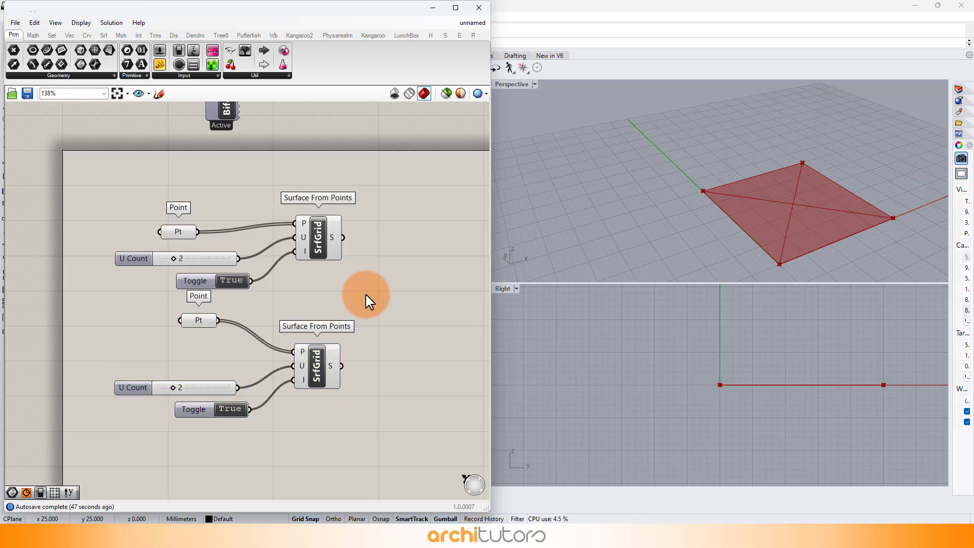
Highlight each Surface From Points component in turn and examine both surfaces in the maximized Perspective view
click(326, 241)
click(323, 360)
click(355, 296)
click(513, 57)
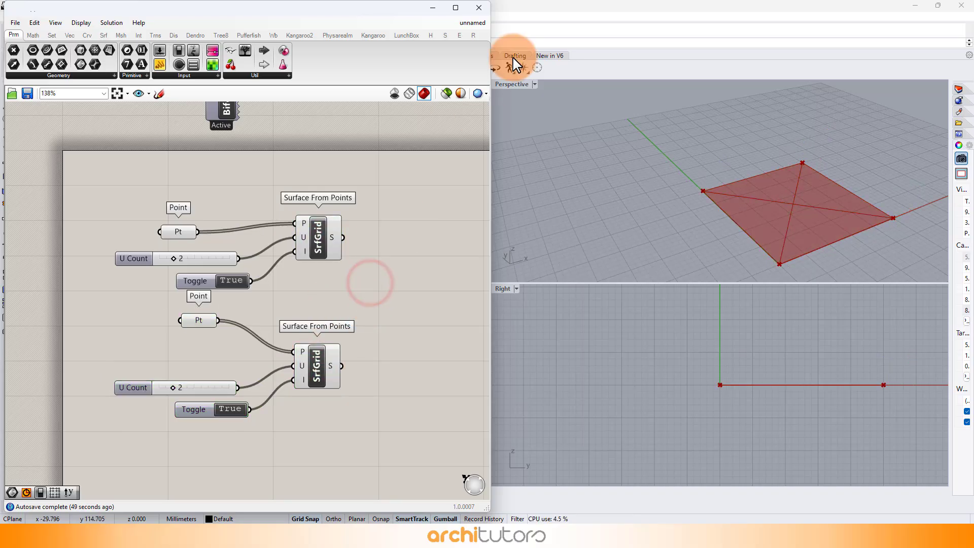
double_click(510, 84)
right_drag(729, 254, 738, 445)
right_drag(315, 276, 283, 276)
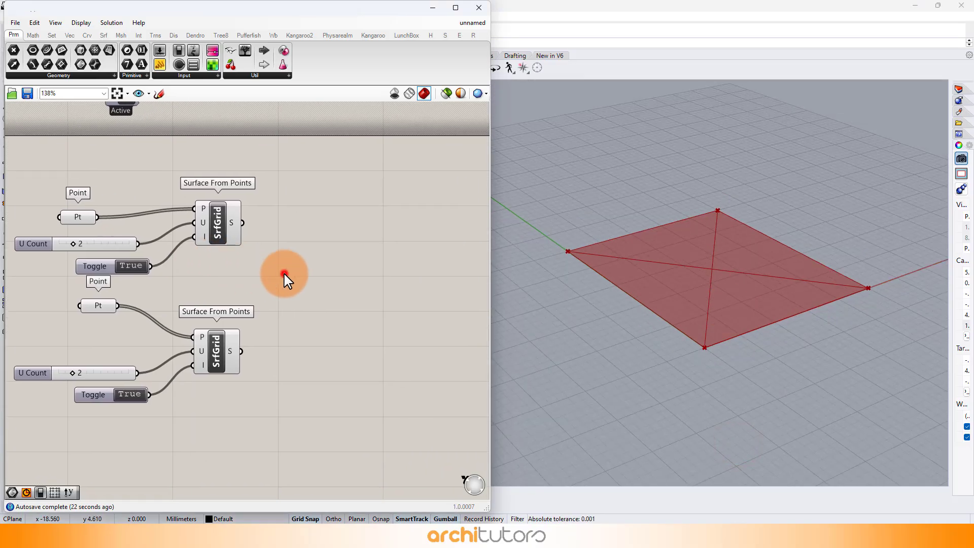
Add a Surface Frames component and connect the upper Surface From Points S output to its S input
double_click(282, 277)
text(sfra)
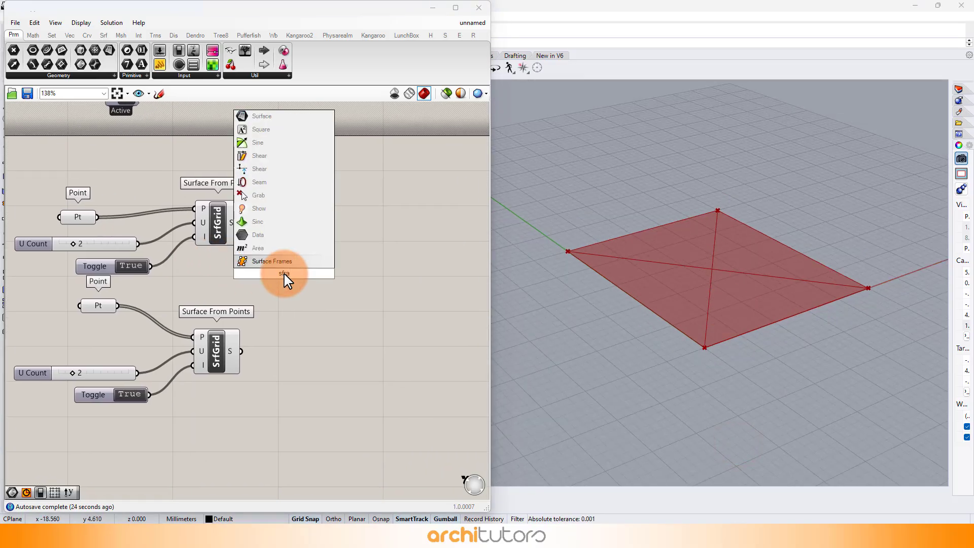
click(278, 263)
scroll(325, 256, up, 2)
drag(258, 281, 378, 273)
drag(194, 227, 193, 227)
drag(342, 254, 345, 251)
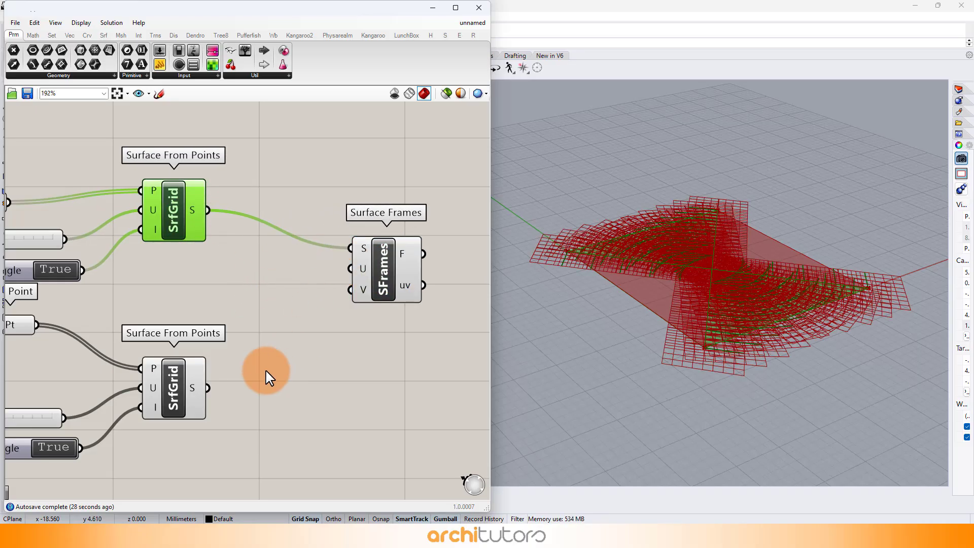
click(299, 307)
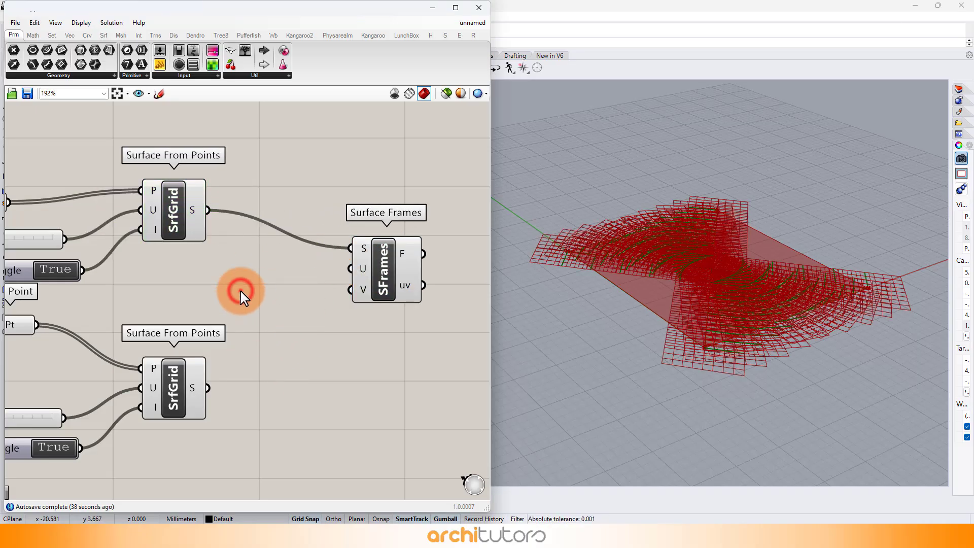
Add a number slider set to 10 and connect it to both the U and V inputs of Surface Frames
double_click(240, 289)
text(slider)
key(Return)
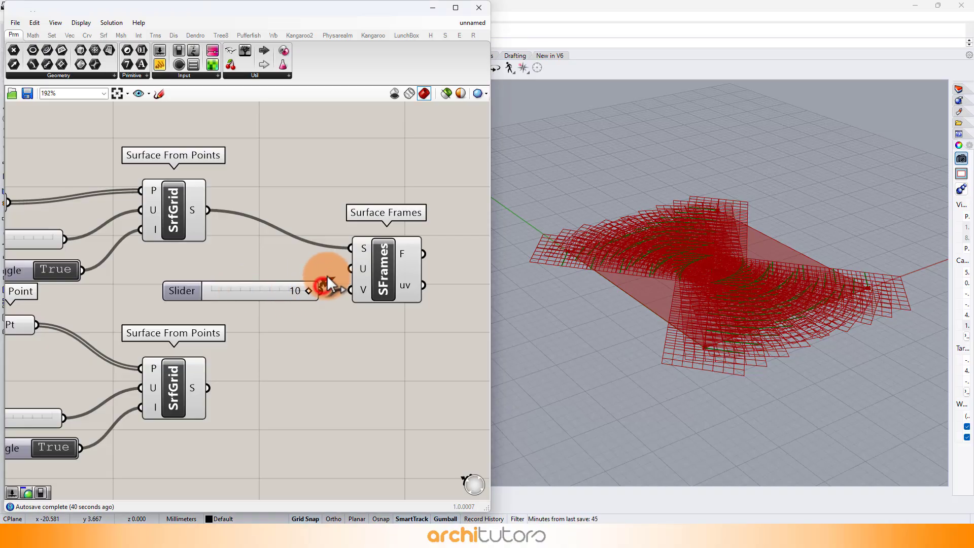
drag(373, 284, 393, 280)
click(391, 182)
Add a Curve On Surface component, fed by the upper surface at S and the Surface Frames uv output at uv
right_drag(357, 182, 269, 185)
double_click(368, 227)
text(curve)
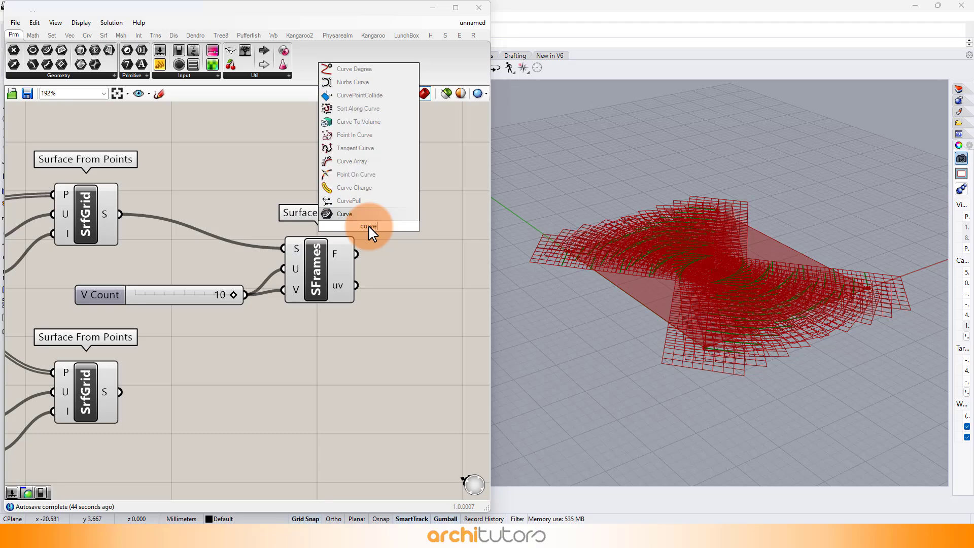
text( on)
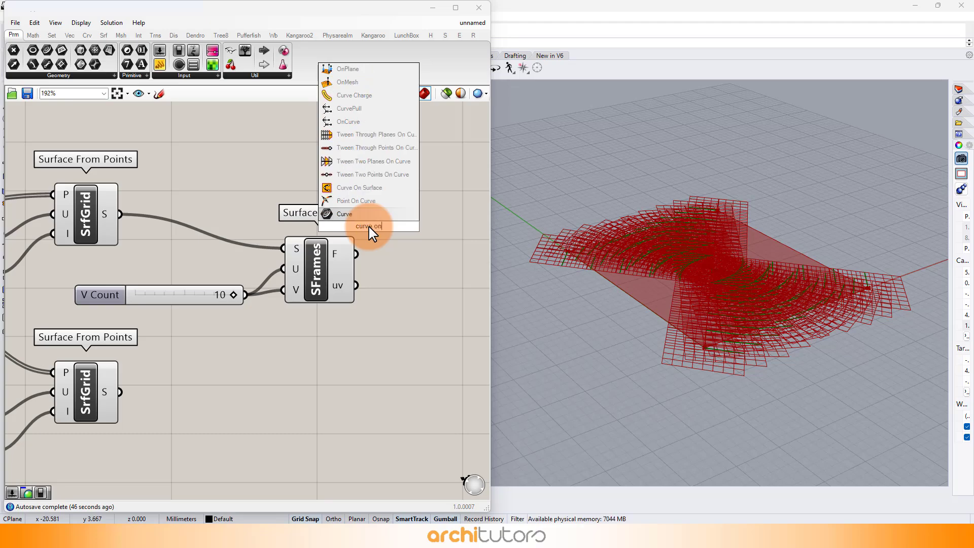
click(358, 187)
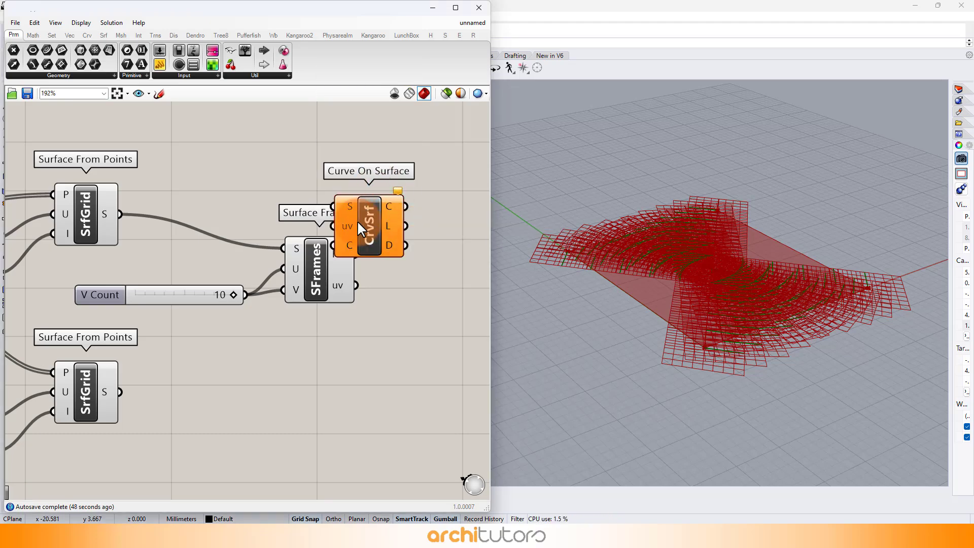
drag(357, 220, 432, 203)
click(400, 249)
drag(103, 208, 151, 208)
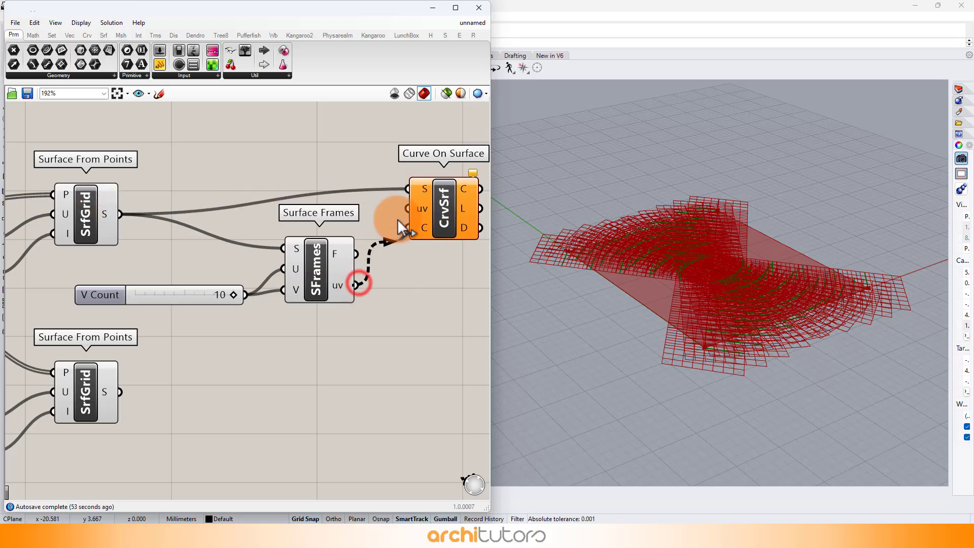
drag(398, 222, 407, 208)
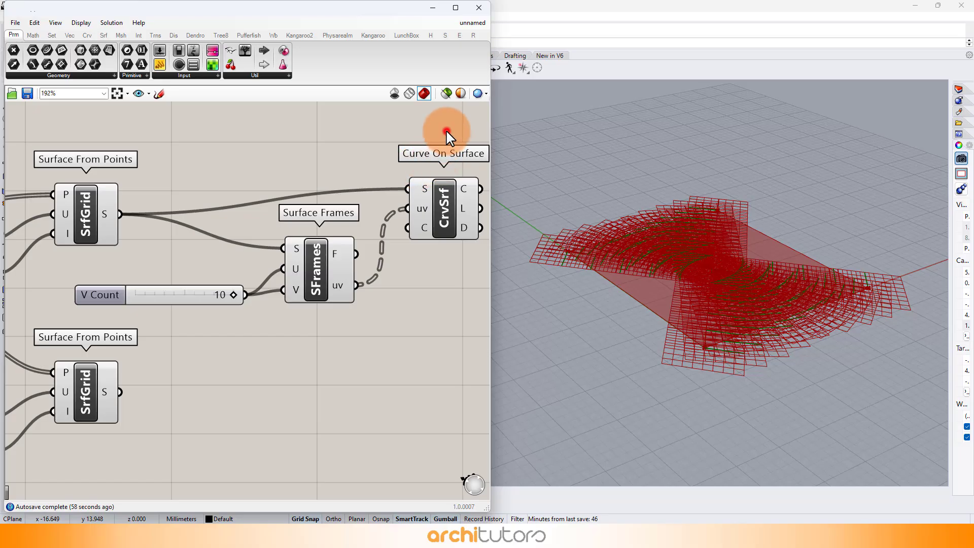
Duplicate the slider, Surface Frames and Curve On Surface group below and rewire both S inputs to the lower Surface From Points
drag(483, 131, 200, 347)
key(ctrl+c)
key(ctrl+v)
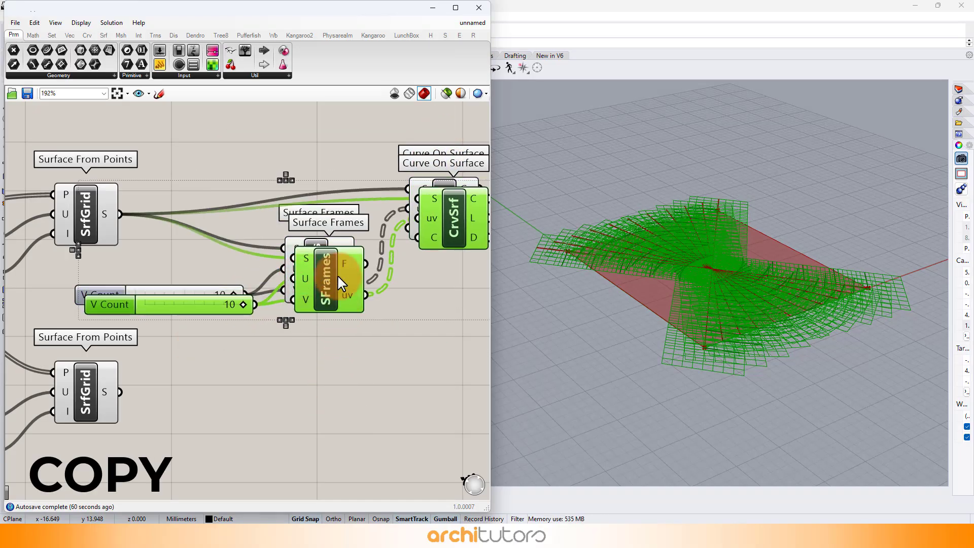
drag(337, 275, 317, 465)
click(156, 404)
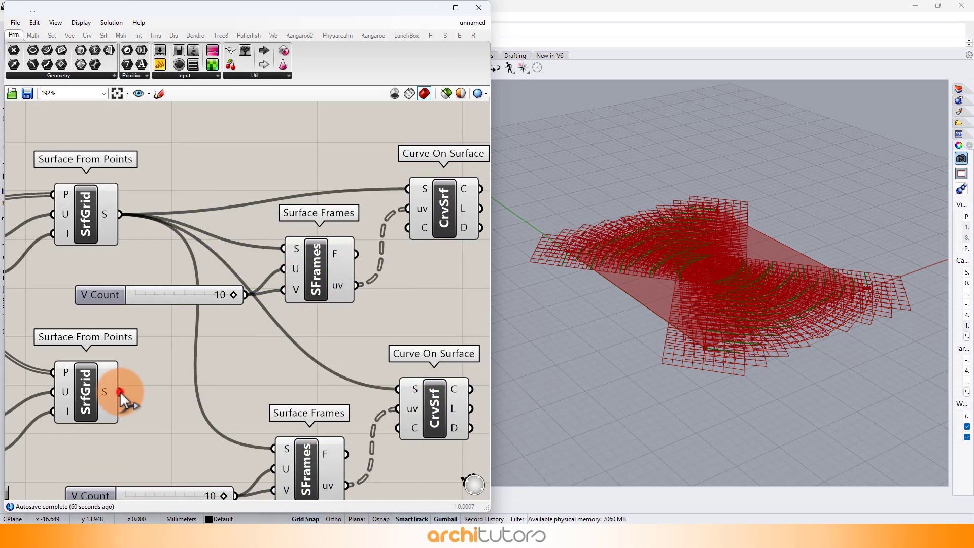
drag(395, 389, 397, 389)
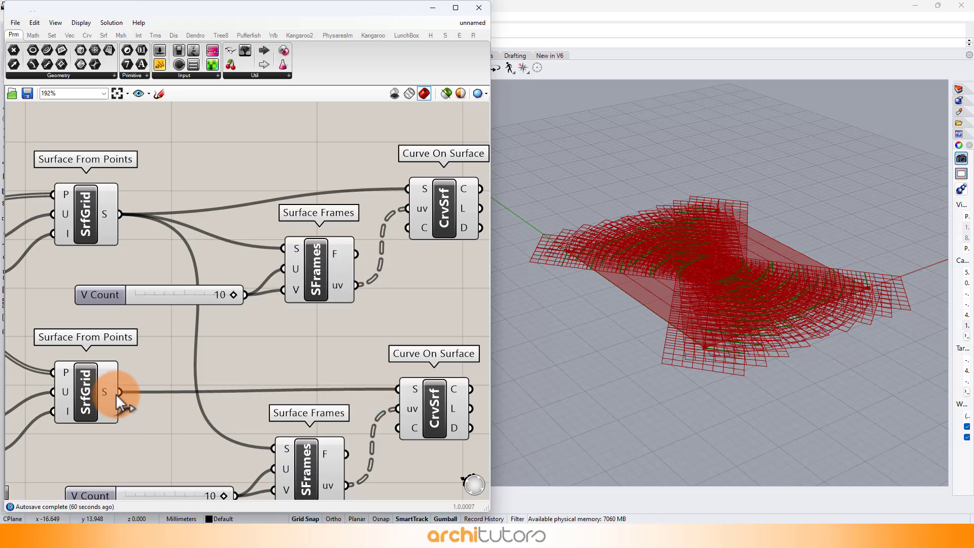
drag(117, 393, 287, 447)
Turn off the preview of all point, surface, Surface Frames and Curve On Surface components
scroll(241, 284, down, 3)
right_drag(336, 302, 230, 299)
scroll(327, 261, up, 1)
scroll(336, 251, down, 3)
drag(348, 221, 122, 366)
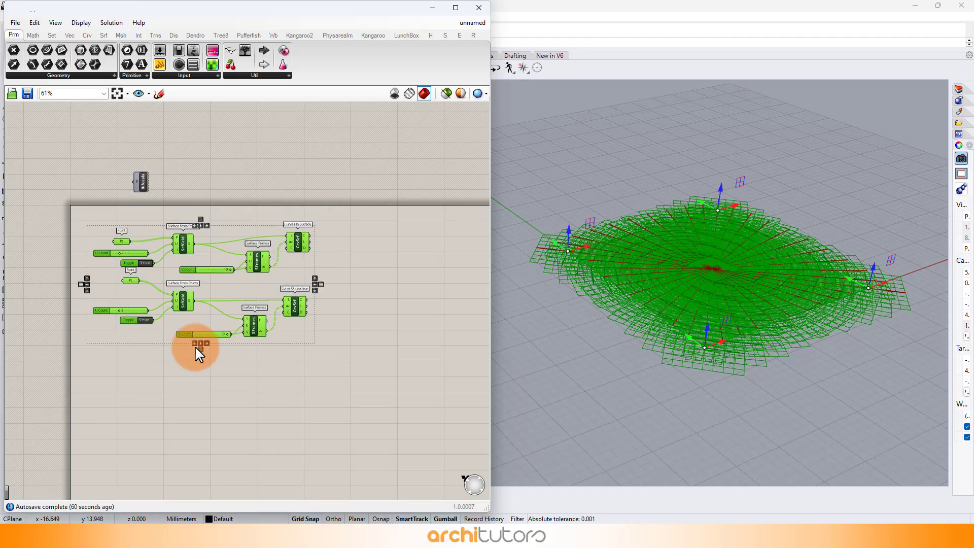
middle_click(196, 347)
click(218, 320)
click(379, 299)
Add a Curve parameter beside the upper Curve On Surface and connect its C output to it
scroll(357, 253, up, 4)
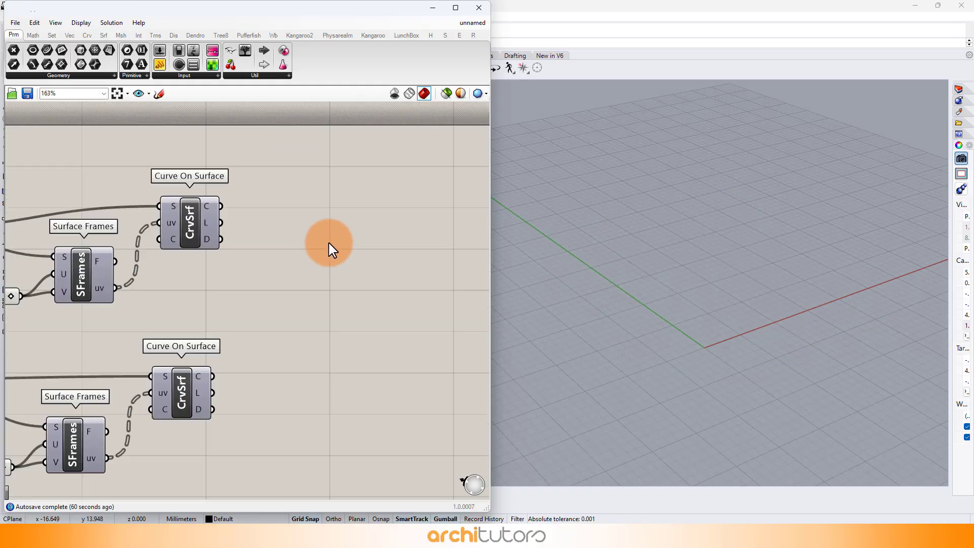
double_click(293, 234)
text(curve)
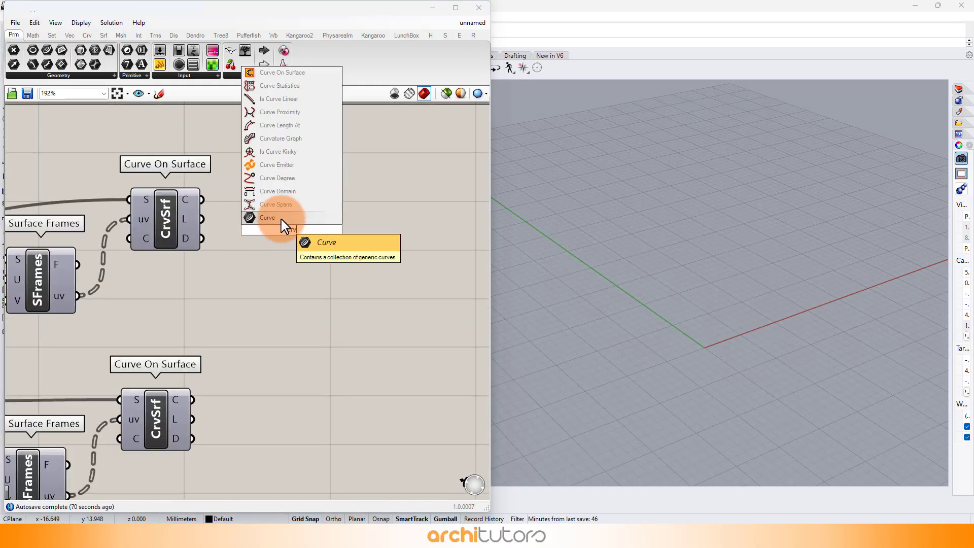
click(290, 228)
drag(271, 230, 314, 417)
Duplicate the Curve parameter below and rewire the copy to the lower Curve On Surface C output
key(ctrl+c)
key(ctrl+v)
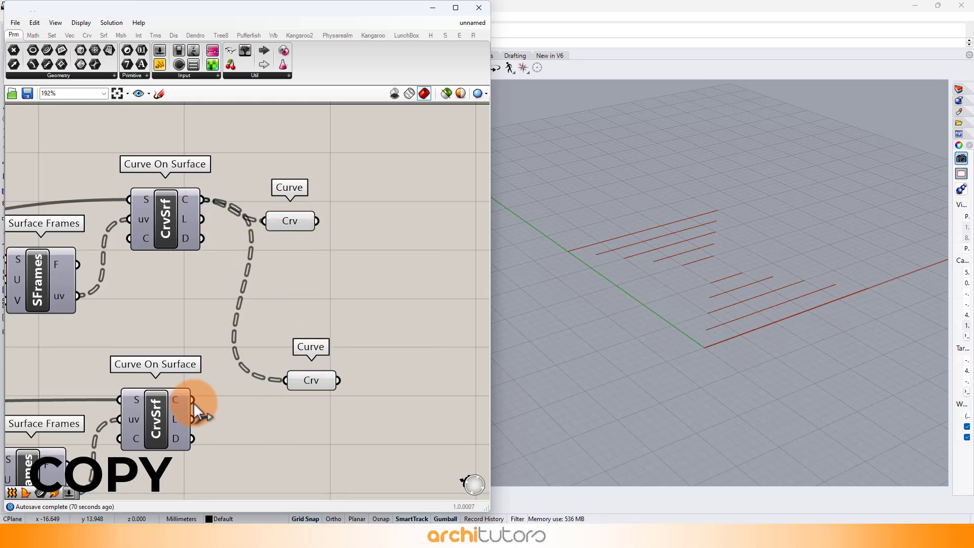
drag(193, 399, 298, 386)
drag(374, 202, 283, 429)
click(381, 296)
double_click(382, 295)
text(curve)
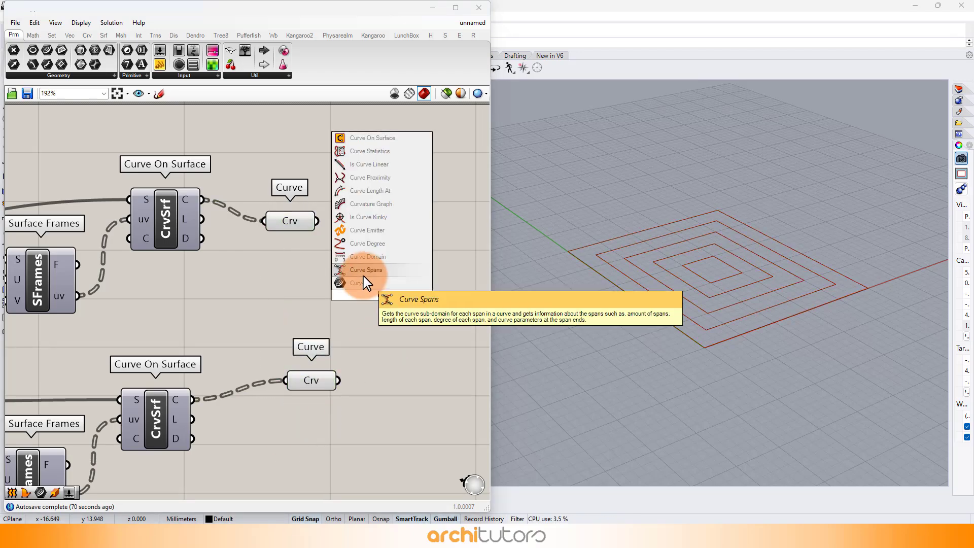
click(363, 274)
key(ctrl+z)
Add a third Curve parameter that merges the upper and lower Curve outputs, and align the lower Curve parameter under the upper one
double_click(381, 285)
text(curve)
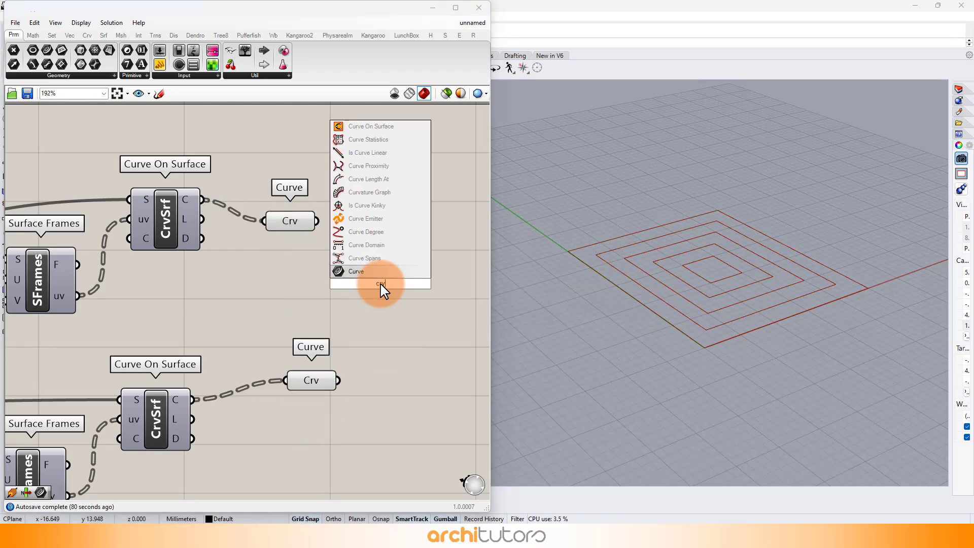
click(382, 287)
drag(317, 220, 354, 283)
drag(338, 380, 343, 373)
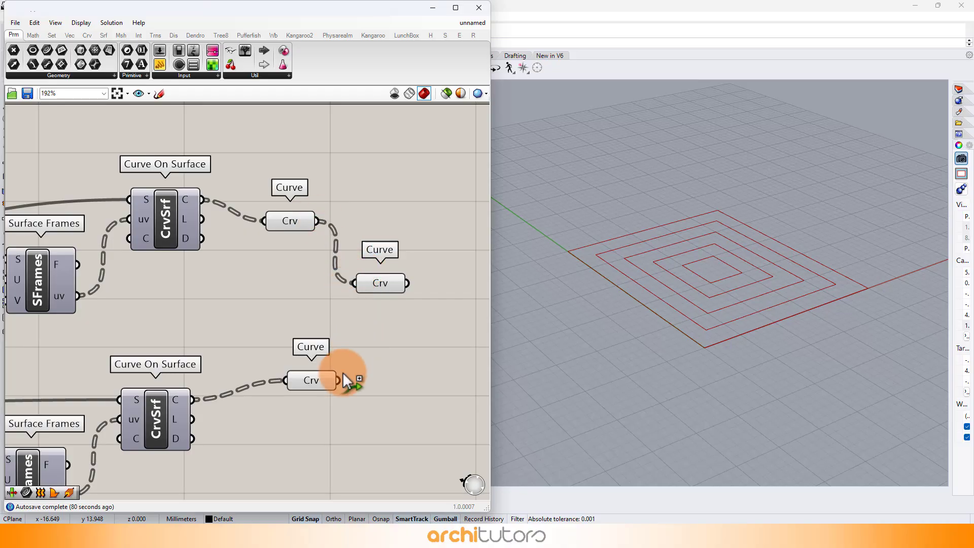
drag(355, 288, 354, 283)
drag(315, 381, 288, 385)
click(381, 283)
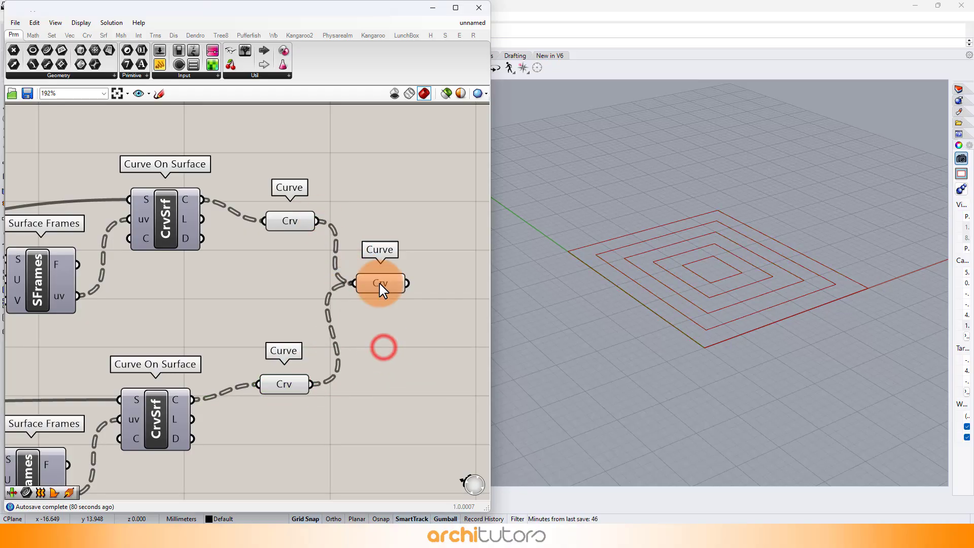
Turn off the preview of the two intermediate Curve parameters, leaving the merged Curve parameter previewed
click(290, 220)
shift+click(286, 384)
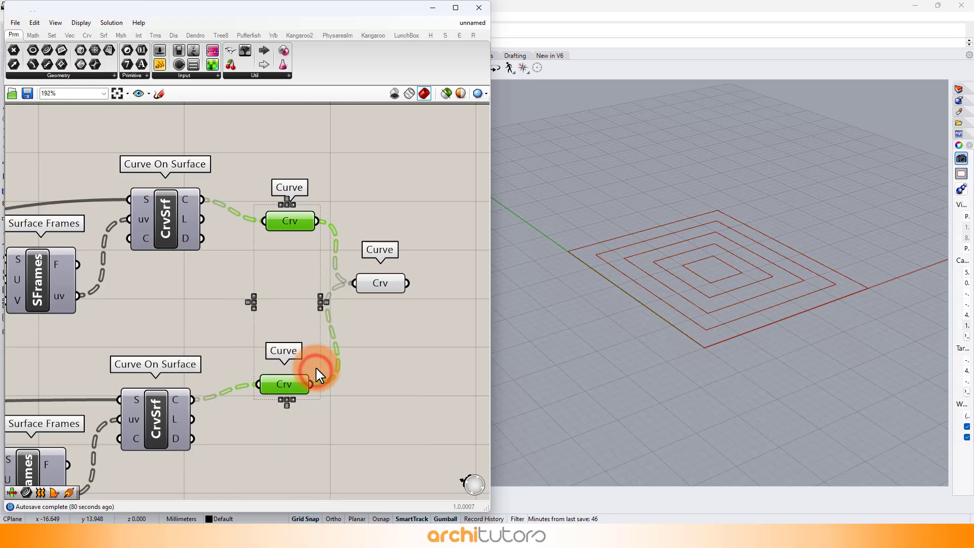
click(276, 282)
scroll(257, 263, down, 3)
right_drag(313, 271, 264, 246)
drag(280, 253, 303, 266)
click(304, 290)
Add a Divide Curve component and connect the merged Curve parameter to its C input
scroll(330, 238, up, 2)
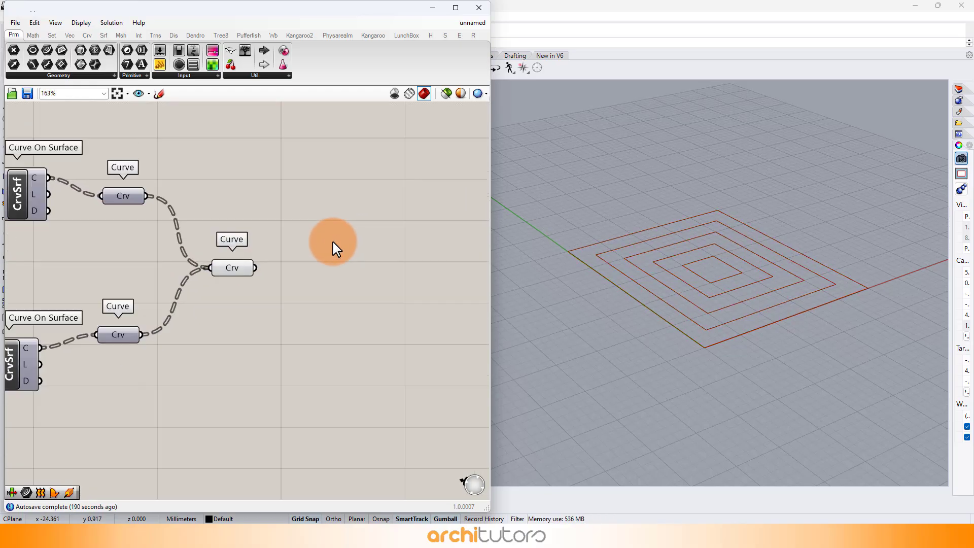
double_click(333, 247)
text(divid)
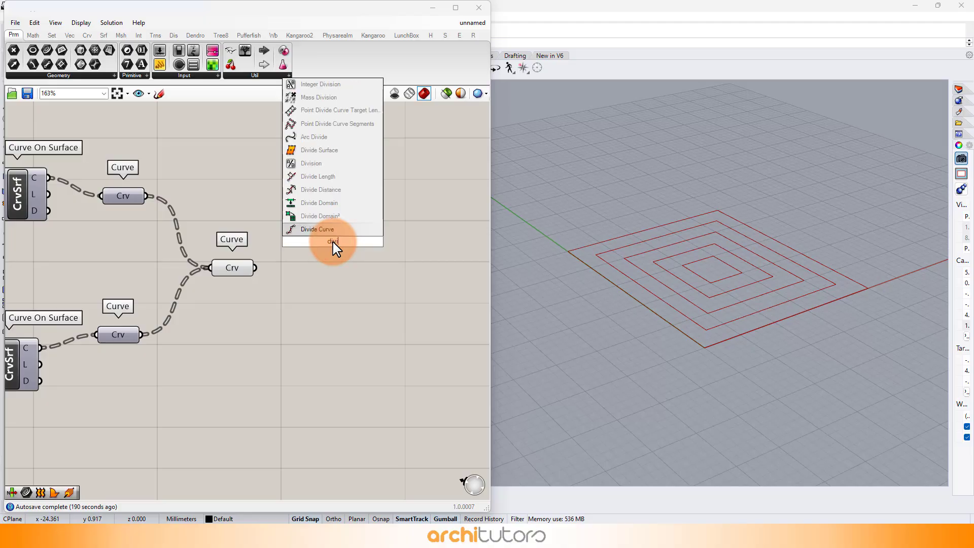
click(299, 234)
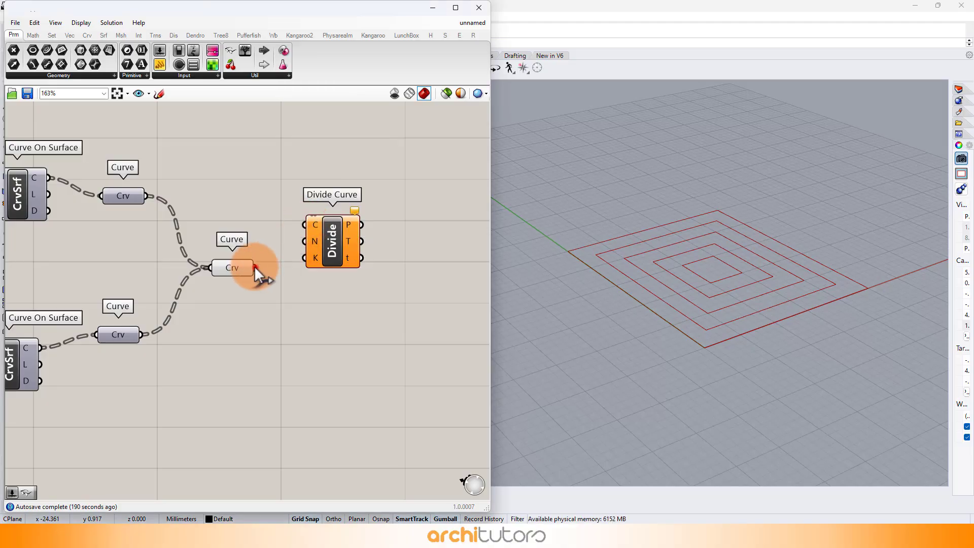
drag(254, 268, 370, 282)
click(294, 370)
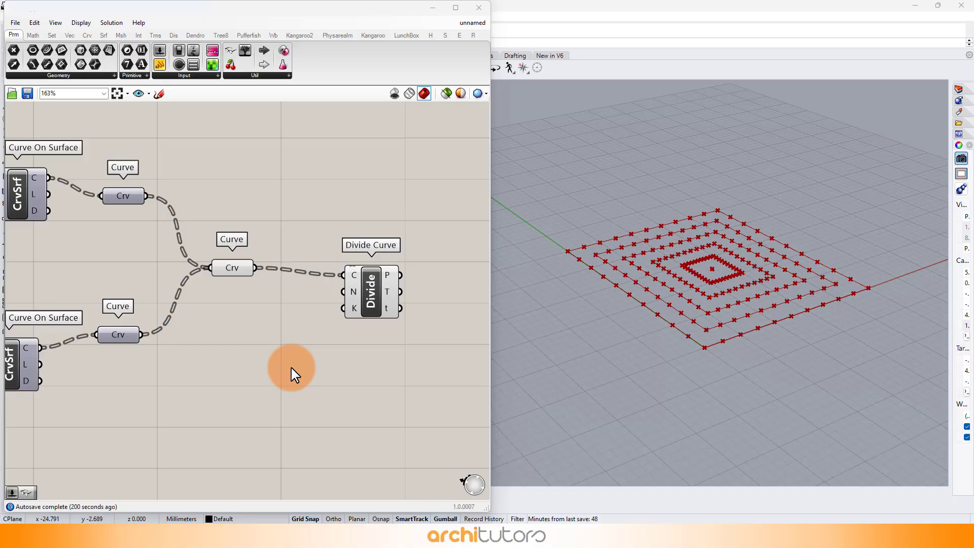
Add a number slider set to 7 and connect it to the Divide Curve N input
double_click(243, 366)
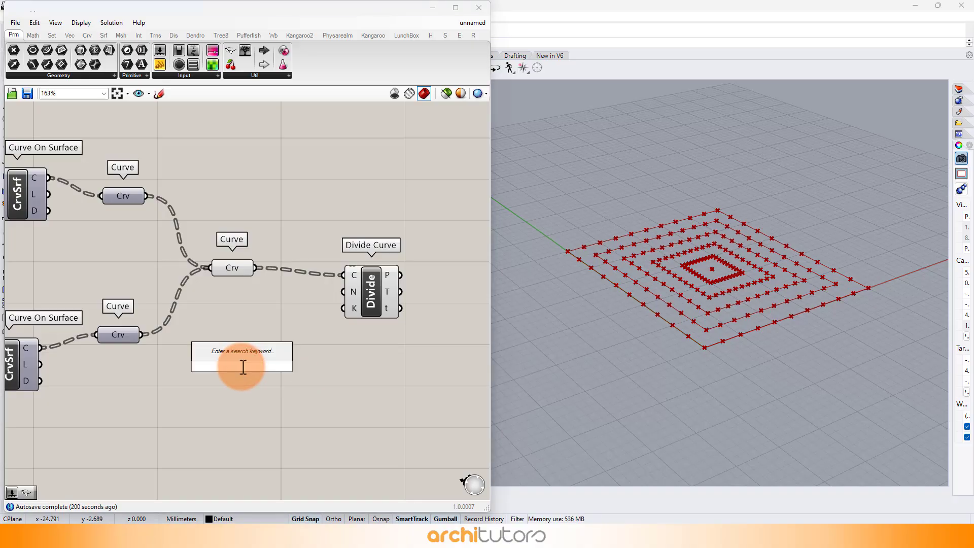
key(Return)
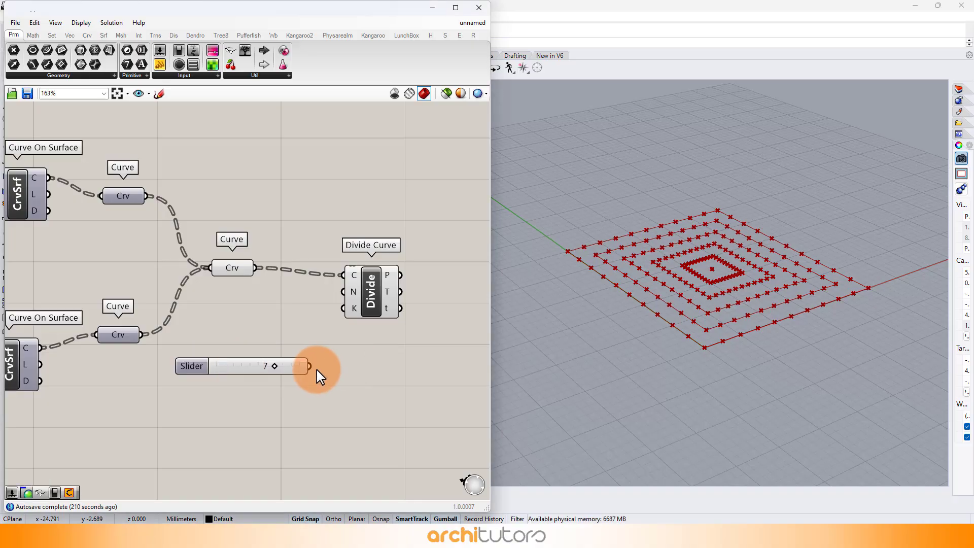
drag(341, 303, 348, 289)
click(370, 279)
click(384, 211)
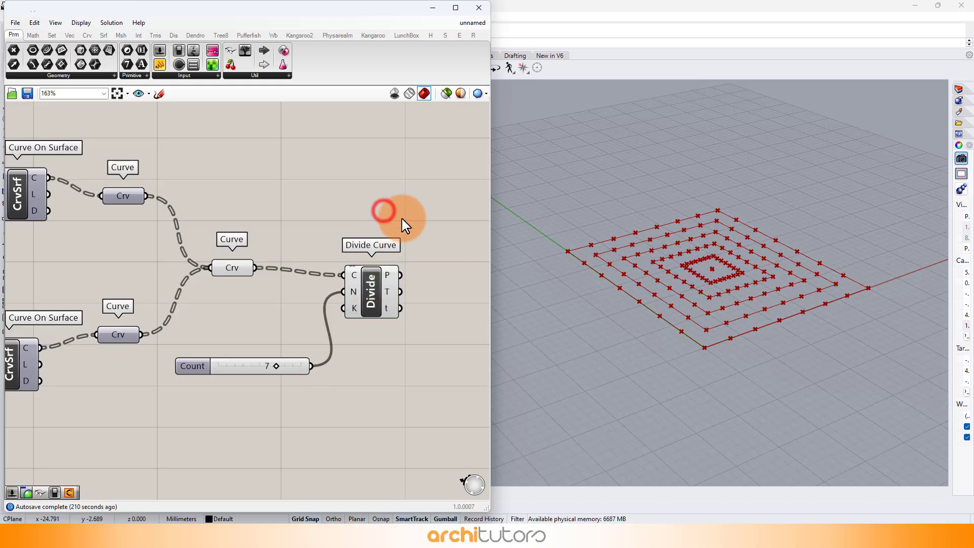
Add a Move component and connect the Divide Curve P output to its G input
right_drag(399, 226, 266, 246)
double_click(299, 251)
text(move)
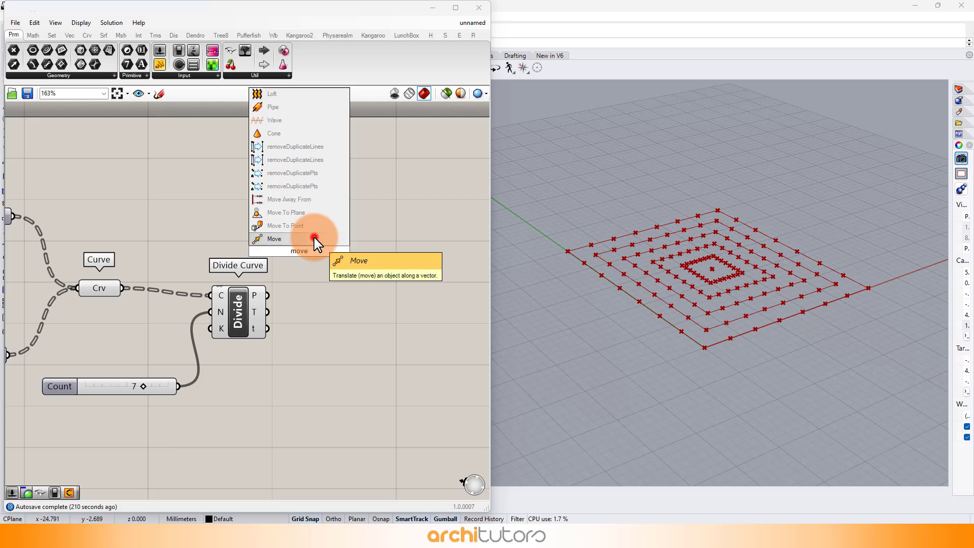
click(315, 240)
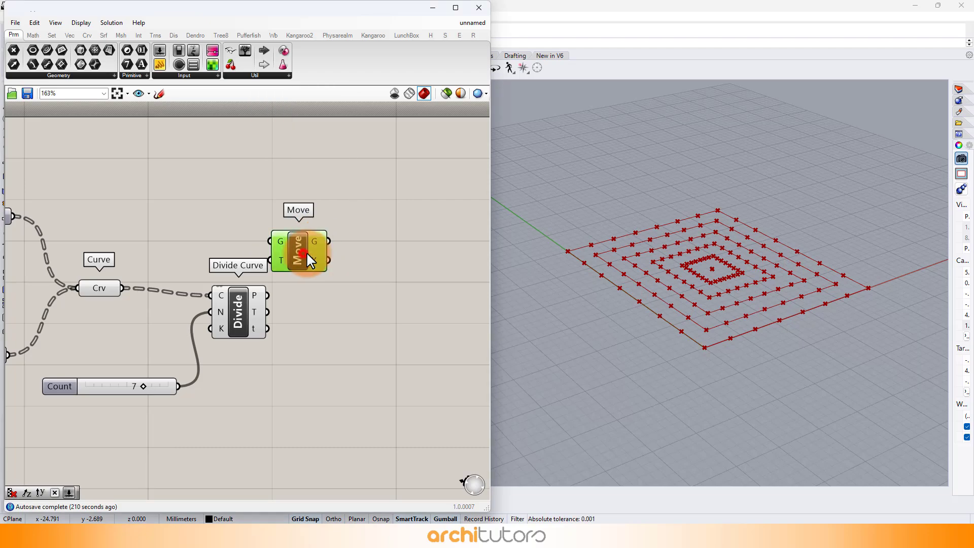
drag(281, 305, 394, 239)
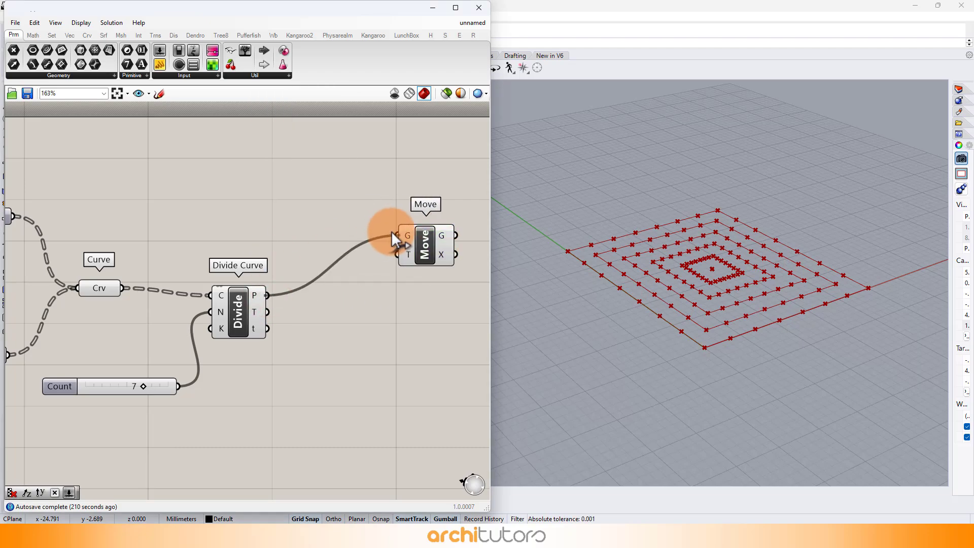
right_drag(348, 235, 244, 264)
Add a Unit Y vector and connect it to the T input of the Move component
double_click(247, 199)
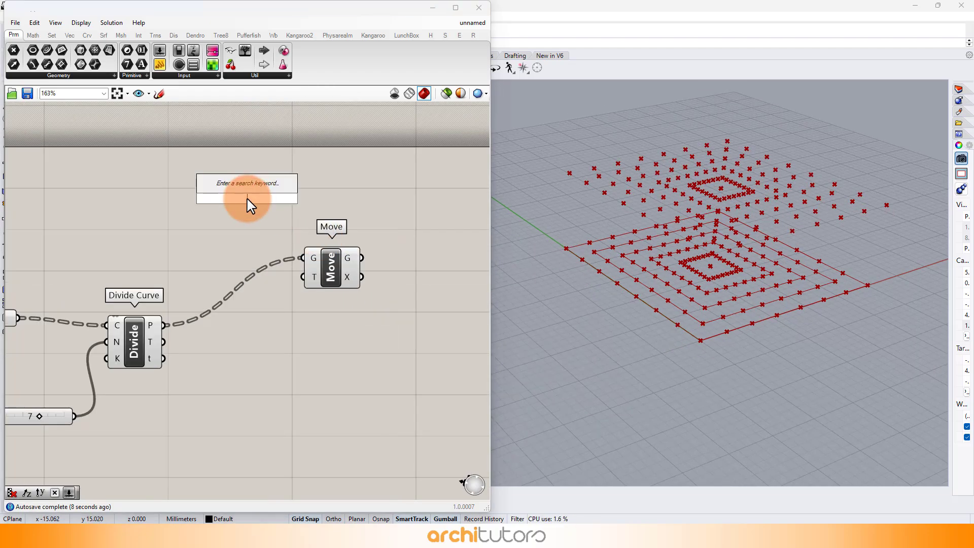
text(y)
key(Return)
drag(323, 263, 347, 249)
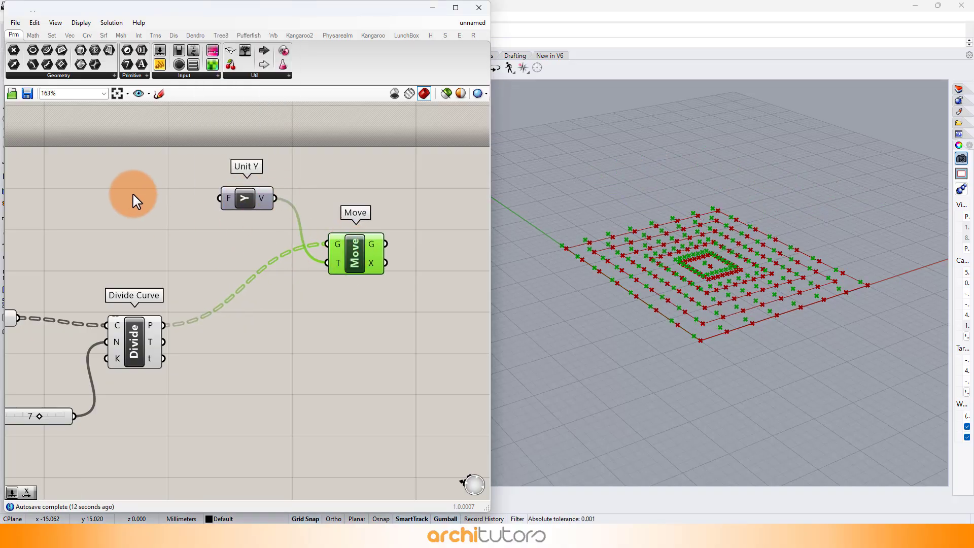
Add a number slider set to 12 and connect it to the Unit Y F input
double_click(100, 193)
text(12)
key(Return)
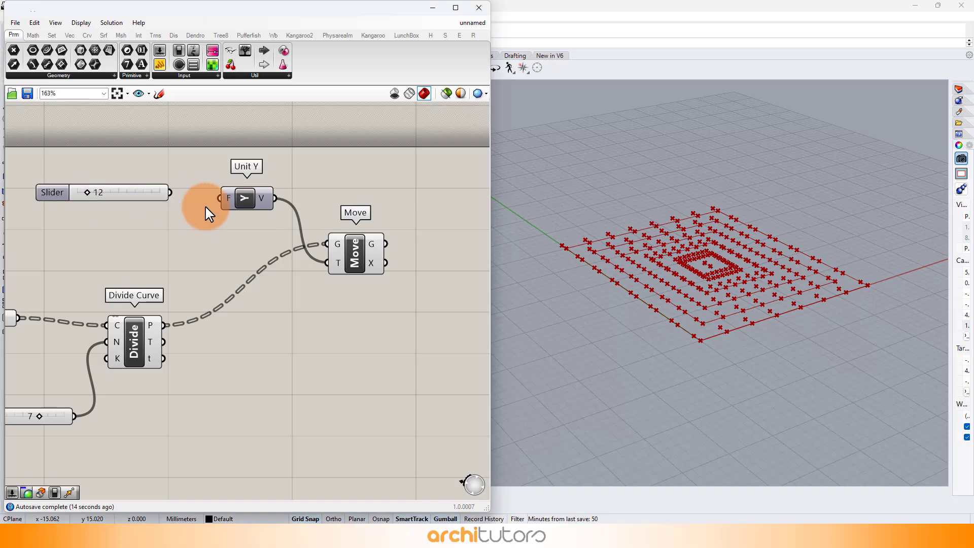
drag(172, 192, 220, 199)
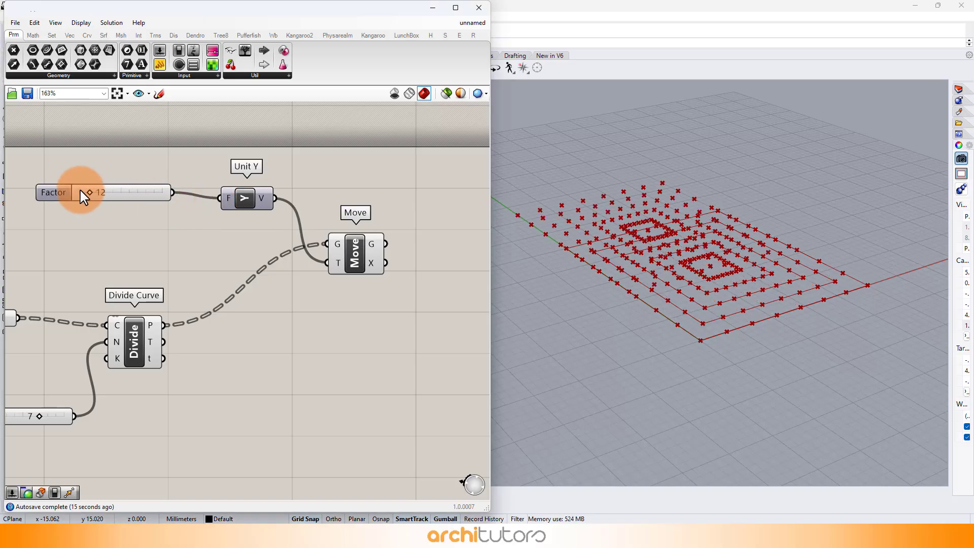
Set the Factor slider feeding Unit Y to 13
drag(89, 193, 90, 192)
scroll(261, 248, down, 2)
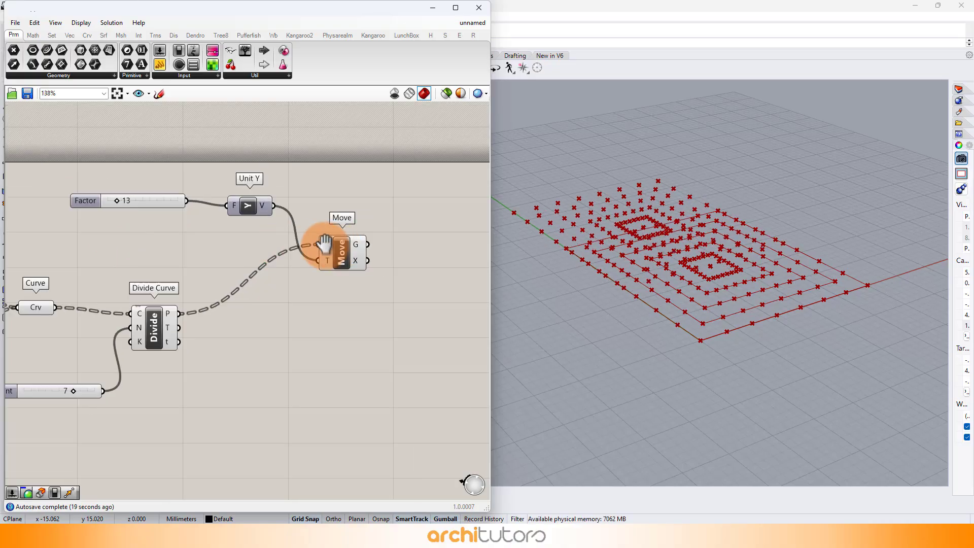
Add a Deconstruct point component beside Move and connect the Move G output to its P input
right_drag(324, 245, 231, 233)
scroll(353, 238, up, 2)
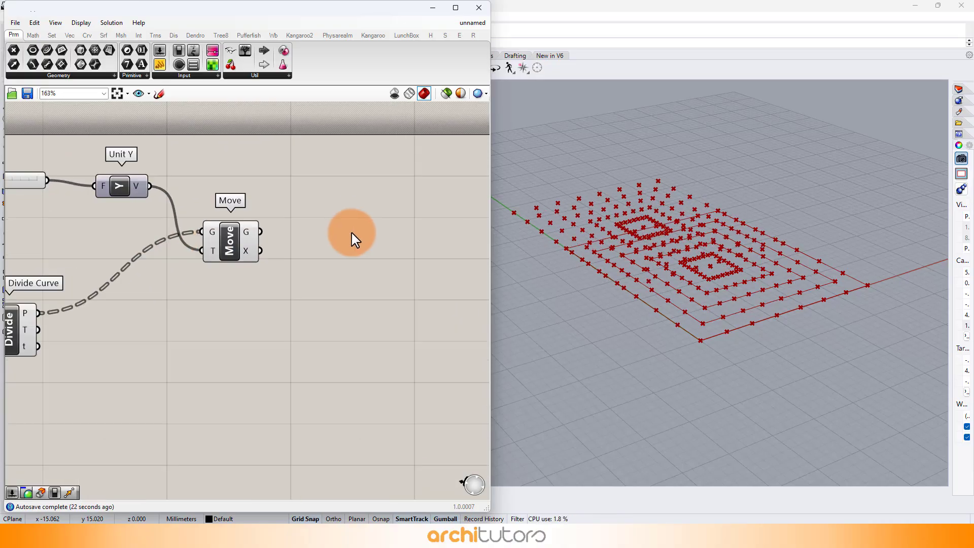
double_click(354, 238)
text(decons)
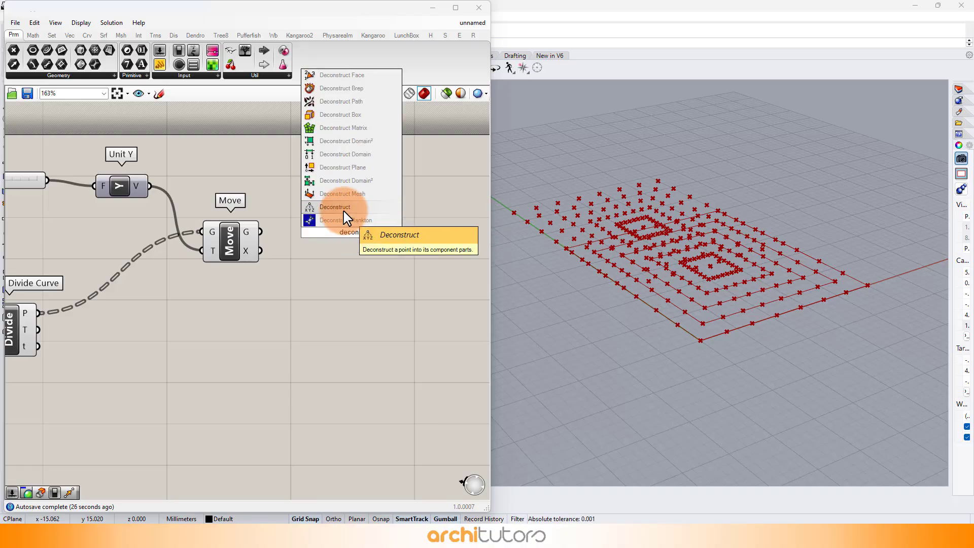
click(370, 239)
drag(325, 230, 329, 229)
click(442, 227)
Add a Construct Point component and connect the Deconstruct X and Y outputs to its X and Y inputs
right_drag(442, 228, 405, 230)
double_click(405, 232)
text(const)
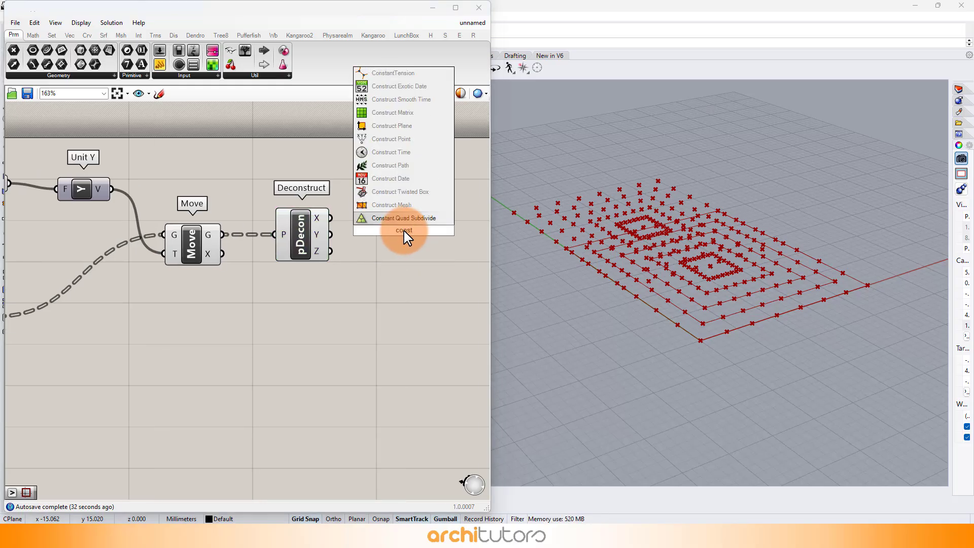
click(389, 138)
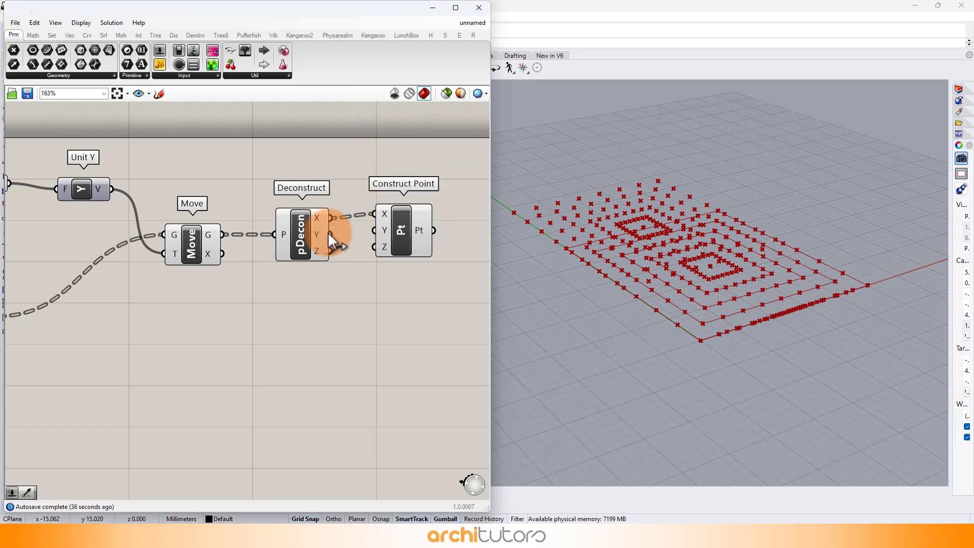
drag(412, 237, 424, 240)
click(420, 320)
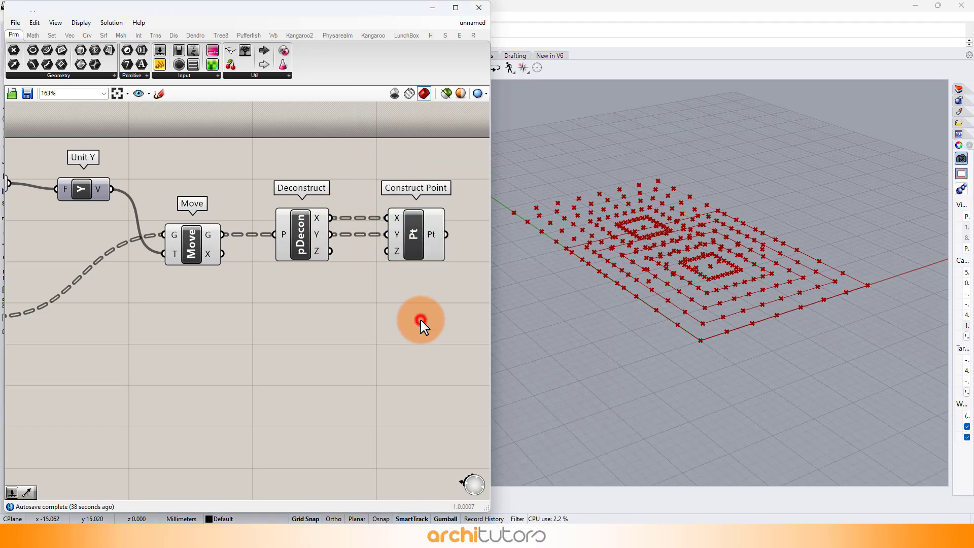
Add a Range component below Divide Curve and connect the existing Count slider to its N input
scroll(399, 276, down, 2)
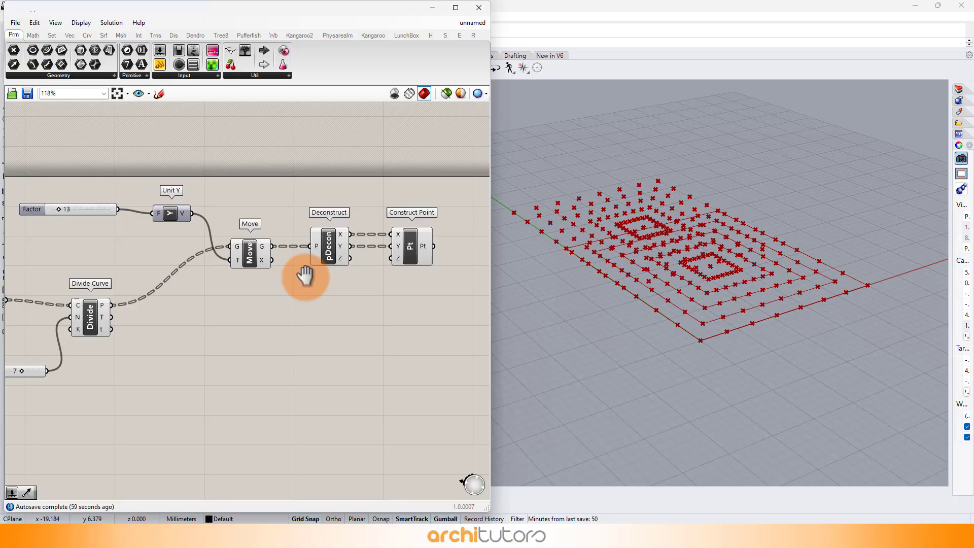
right_drag(306, 274, 363, 247)
scroll(189, 325, up, 1)
double_click(176, 332)
text(rang)
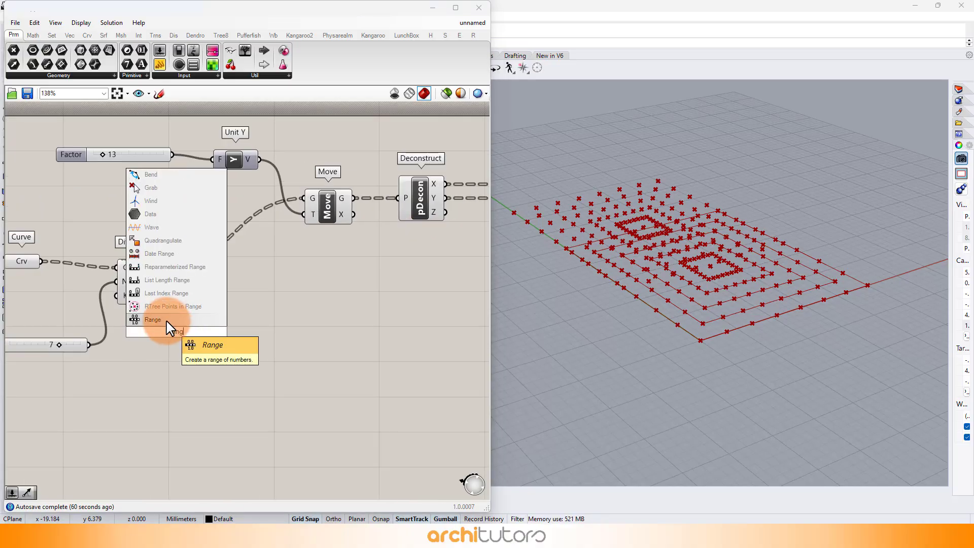
click(167, 321)
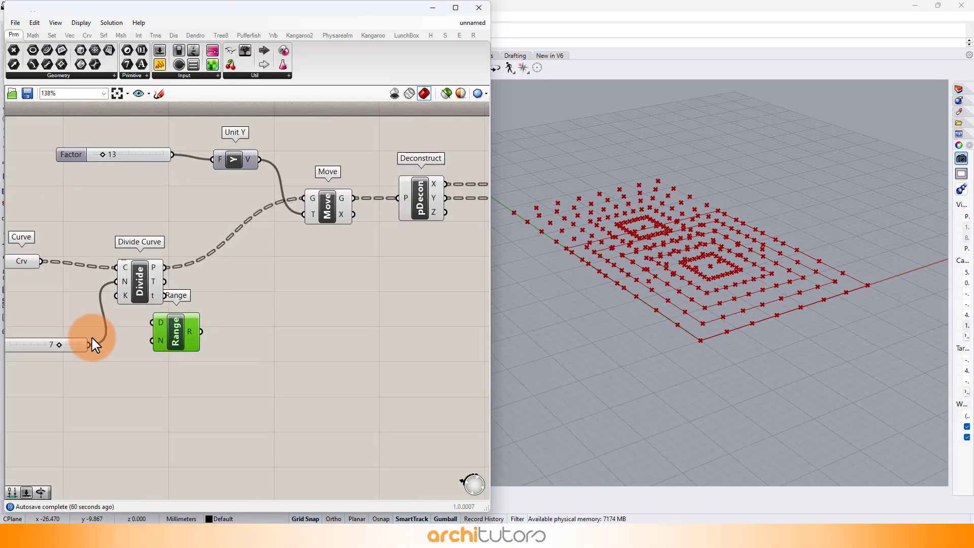
click(298, 358)
Add a Multiplication component and connect its R output to the Z input of Construct Point
right_drag(336, 336, 265, 338)
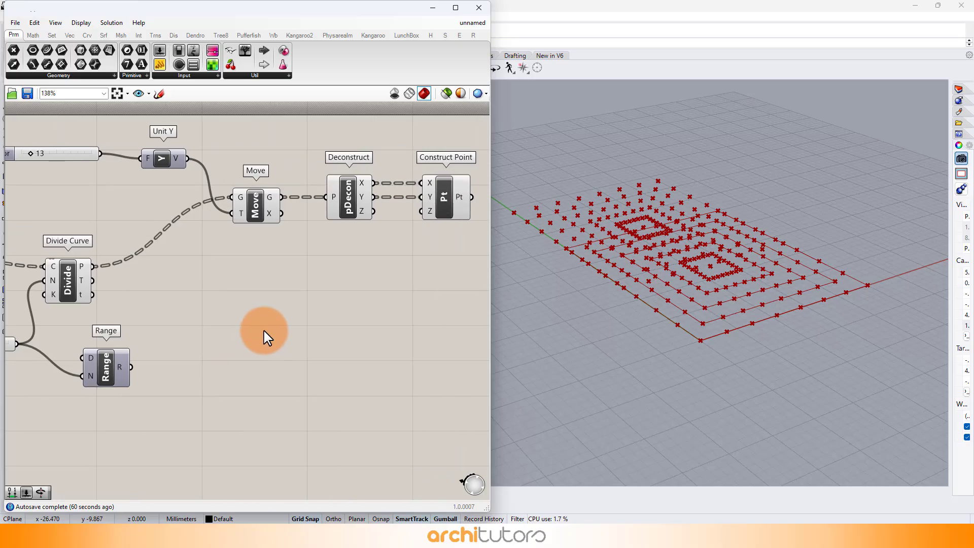
double_click(269, 330)
text(mult)
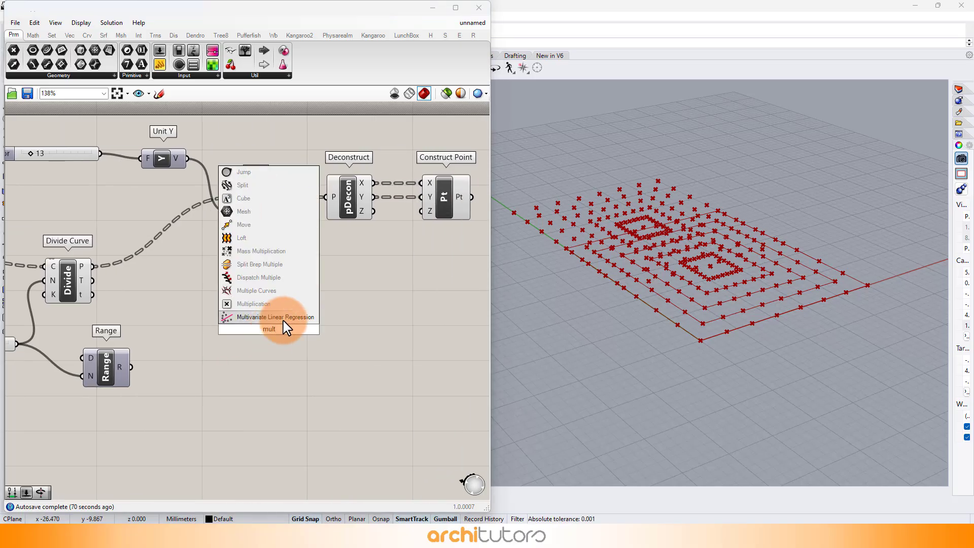
click(274, 304)
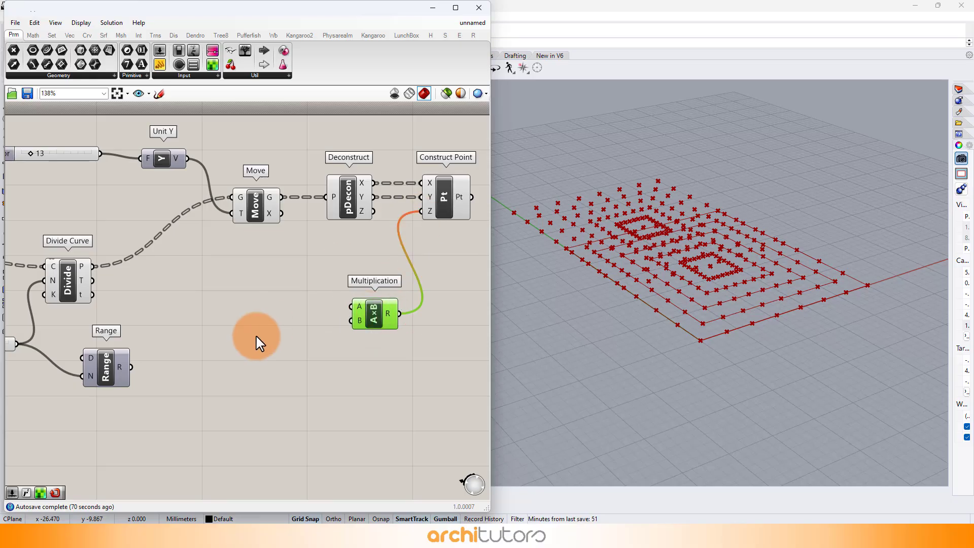
Add a Graph Mapper between Range and Multiplication and shrink it to a smaller size
double_click(256, 339)
text(grap)
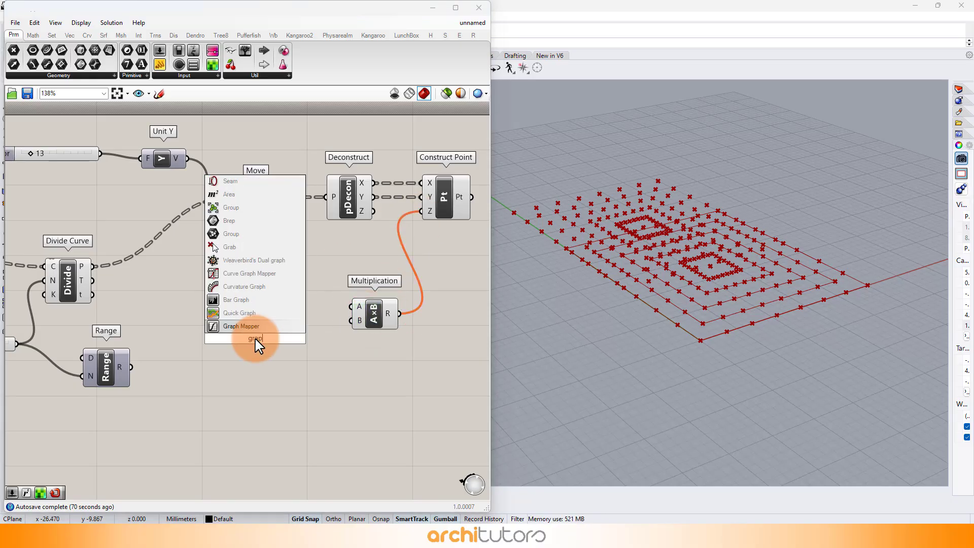
click(249, 327)
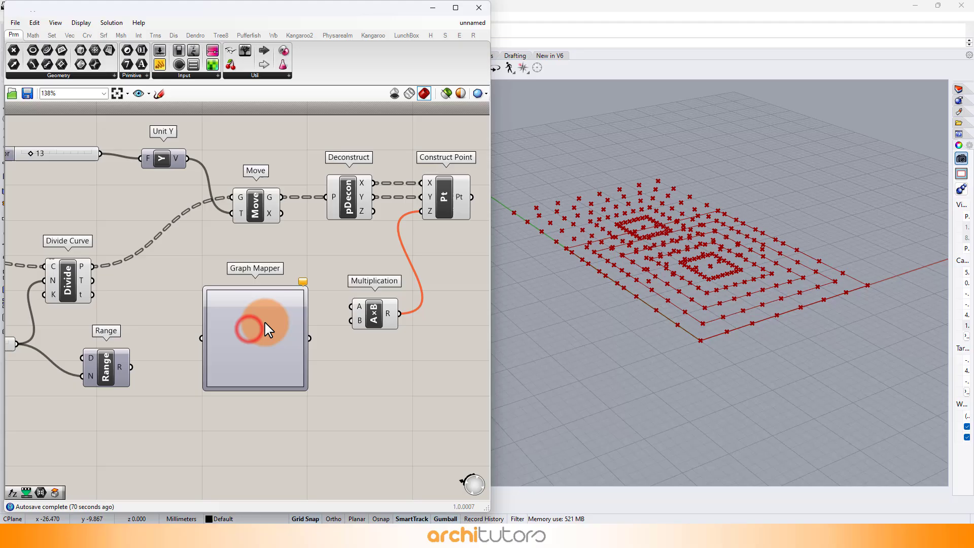
click(303, 282)
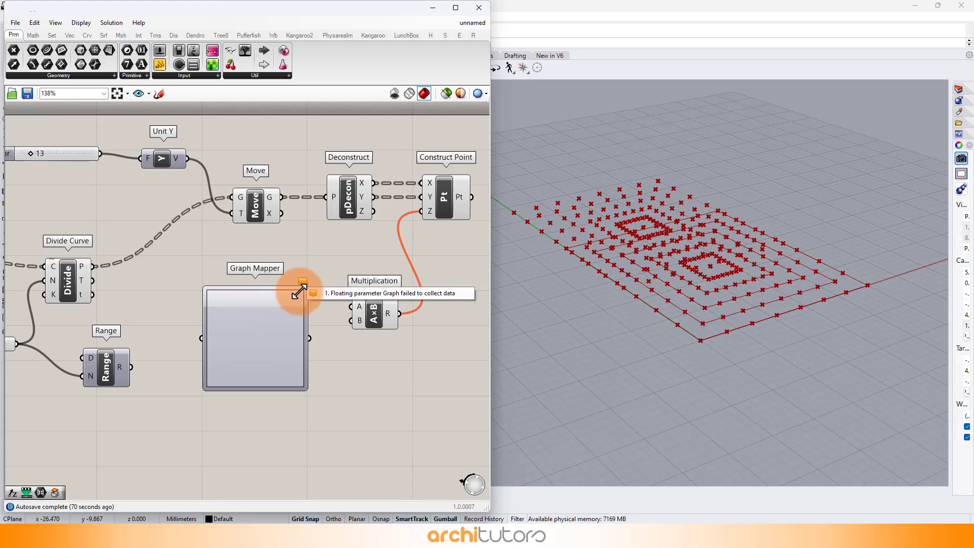
drag(298, 292, 261, 350)
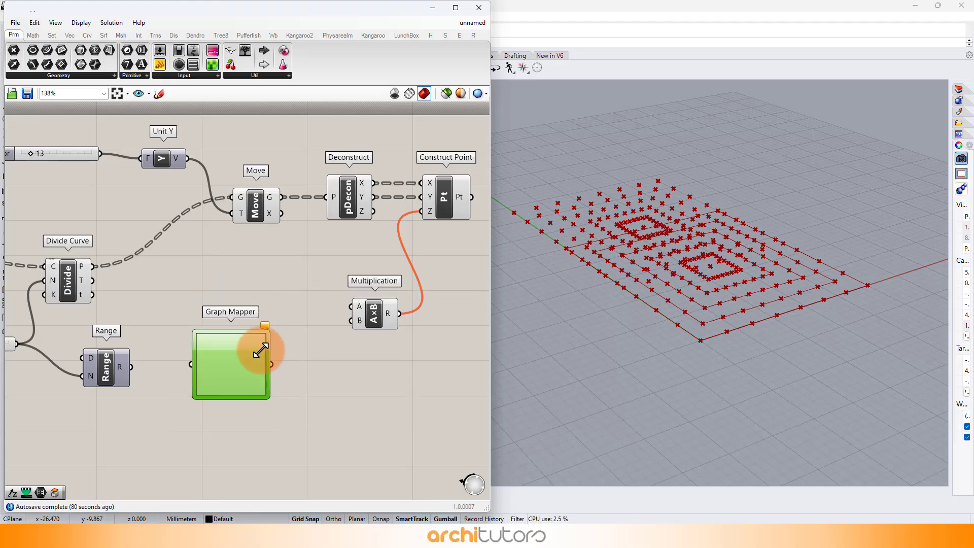
click(365, 348)
scroll(244, 322, up, 3)
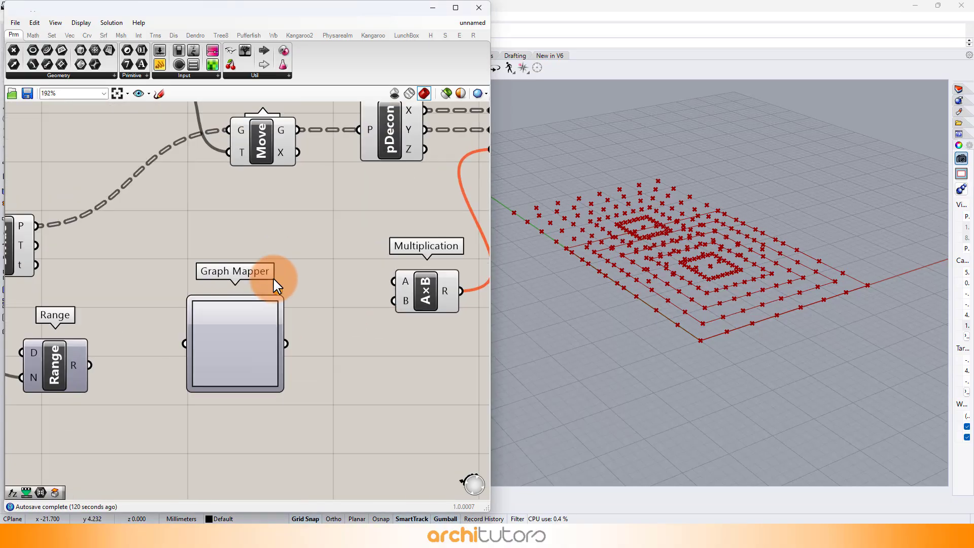
Connect a new number slider set to 14 to Multiplication B, and wire Range through the Graph Mapper into Multiplication A
double_click(278, 248)
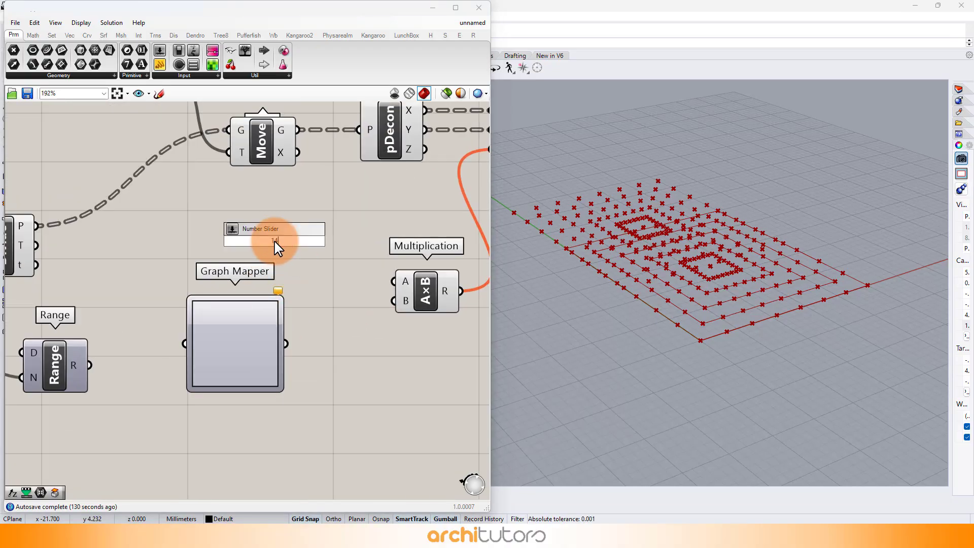
key(Return)
drag(391, 303, 394, 301)
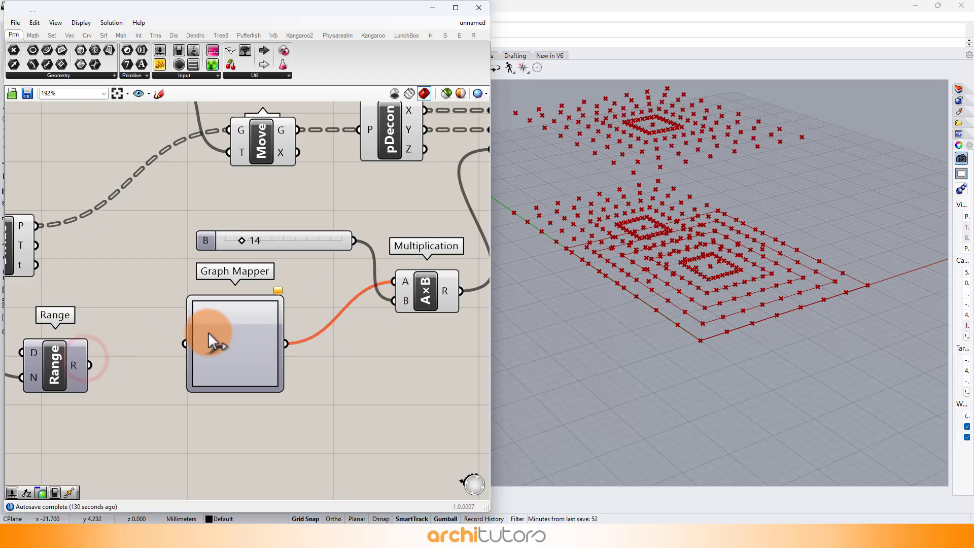
drag(180, 342, 184, 343)
Set the Graph Mapper's graph type to Sinc
right_click(234, 344)
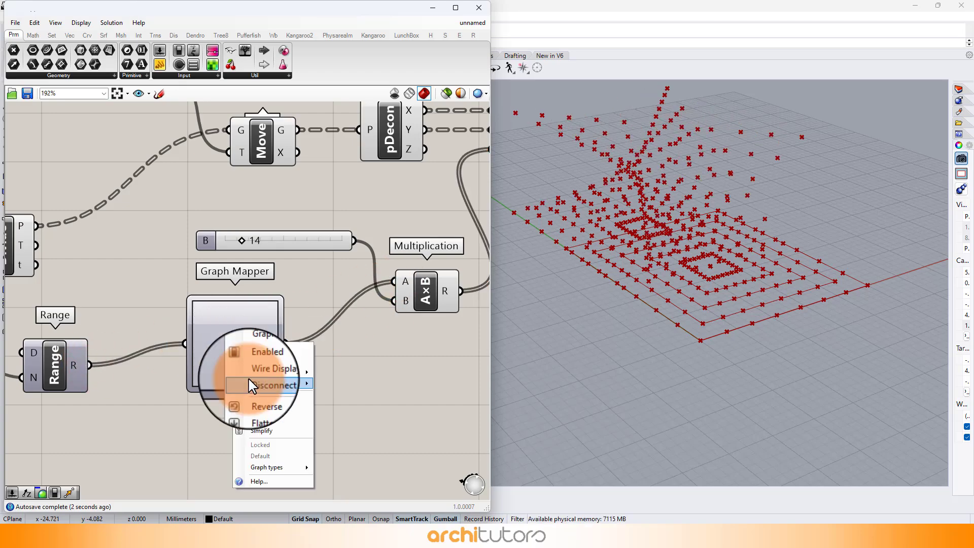
mouse_move(274, 467)
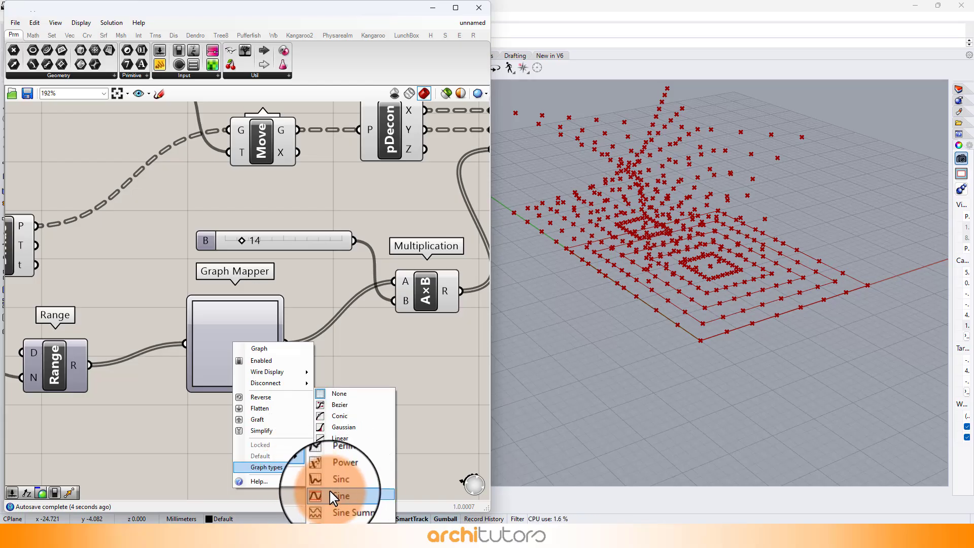
click(334, 487)
Reshape the Sinc curve with its two control points, raising the baseline and making the central peak lower and wider
scroll(246, 355, up, 5)
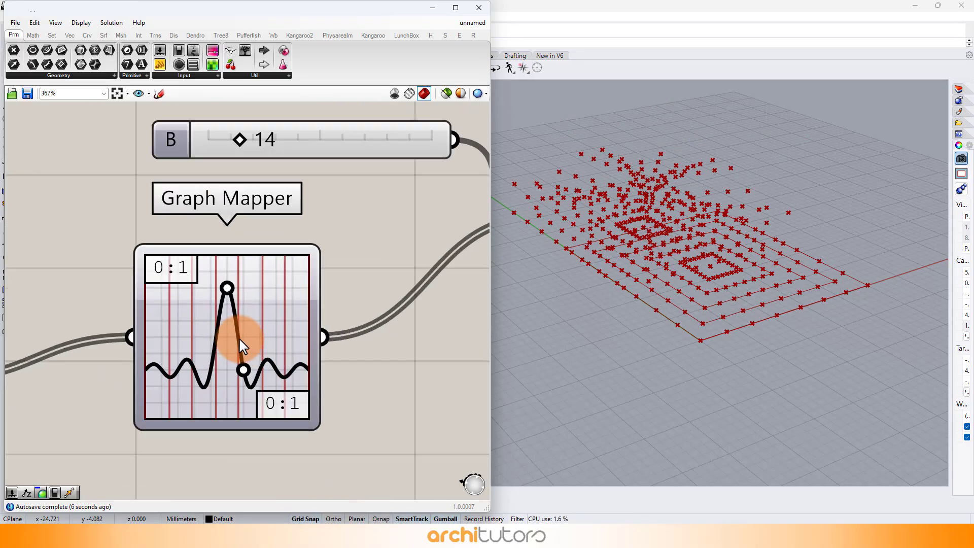
drag(248, 372, 250, 326)
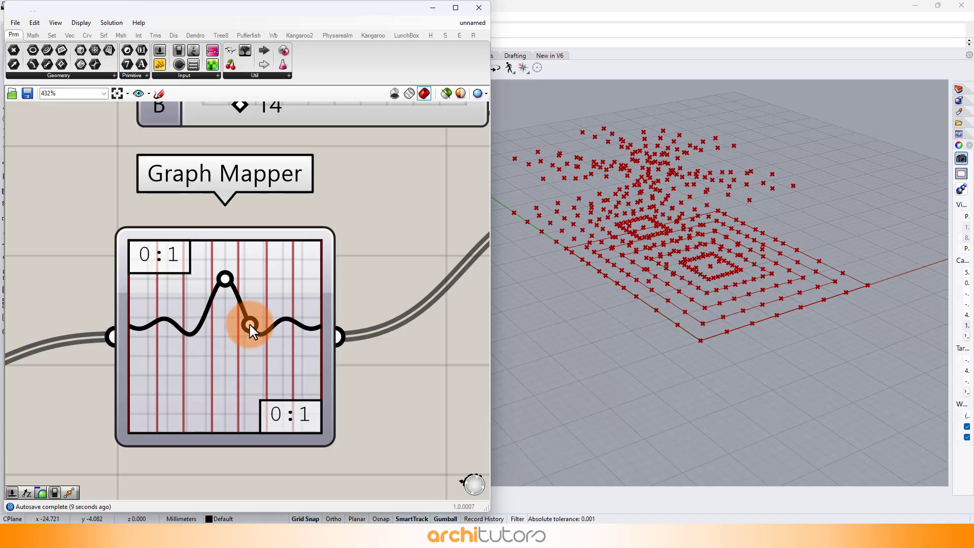
drag(229, 274, 227, 285)
drag(303, 331, 254, 326)
click(356, 257)
scroll(236, 270, down, 3)
scroll(233, 272, down, 1)
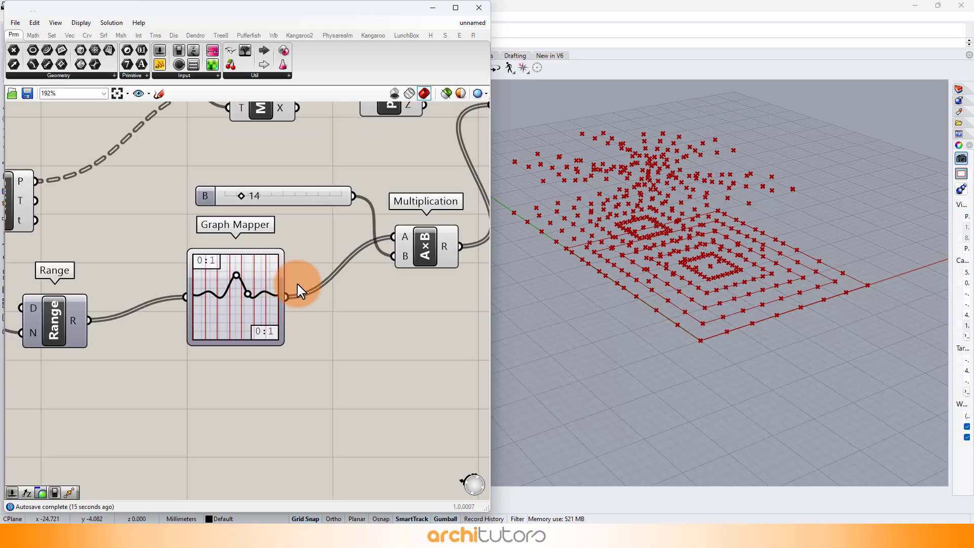
Duplicate the Unit Y, Move, Deconstruct, Construct Point and Multiplication components with their two sliders, placing the copies below the originals
right_drag(280, 282, 221, 259)
scroll(222, 258, down, 2)
right_drag(312, 231, 244, 279)
scroll(246, 280, down, 1)
right_drag(273, 222, 362, 238)
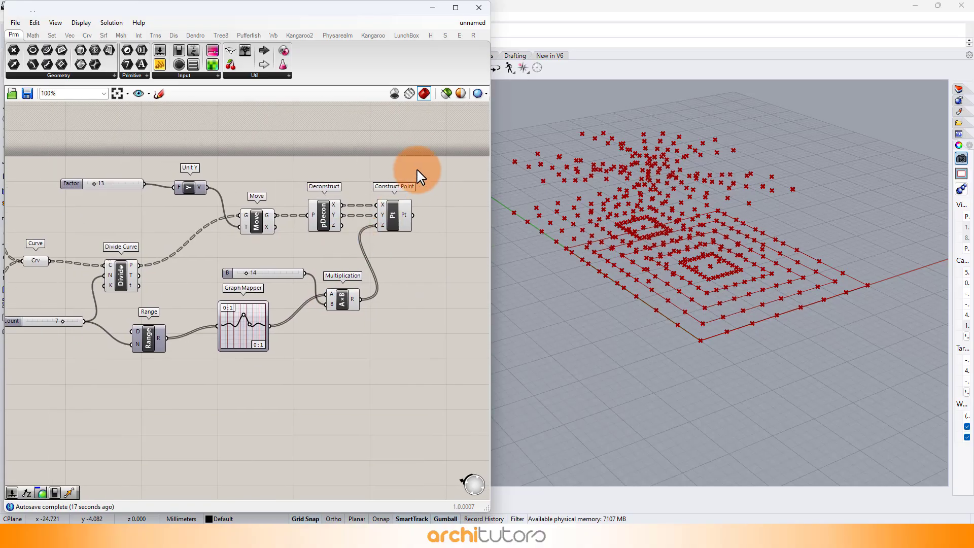
drag(425, 160, 180, 295)
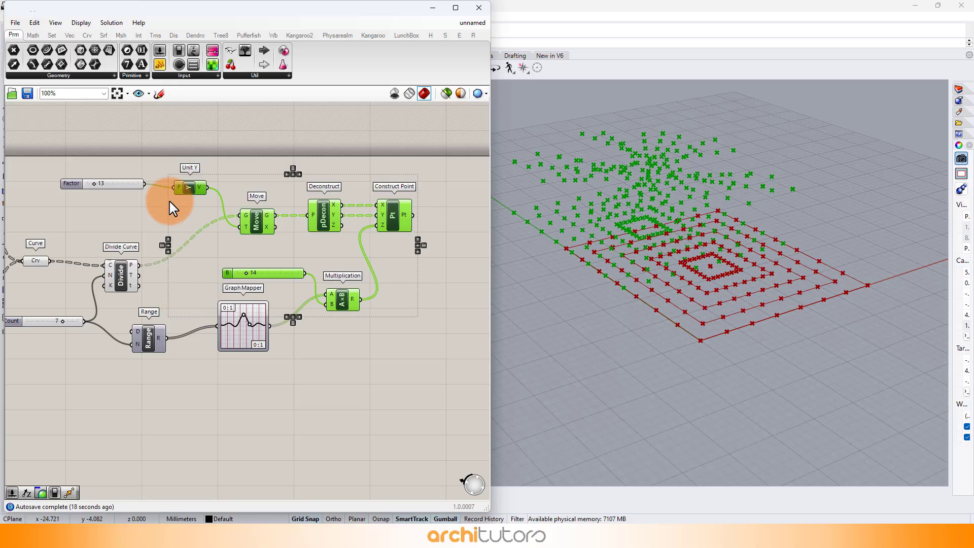
shift+drag(213, 137, 123, 201)
key(ctrl+c)
key(ctrl+v)
drag(194, 205, 235, 396)
click(413, 351)
Rearrange the copied Unit Y component and its Factor slider into a tidy row in front of the copied Move
right_drag(383, 315, 392, 237)
scroll(334, 306, up, 1)
drag(225, 345, 160, 365)
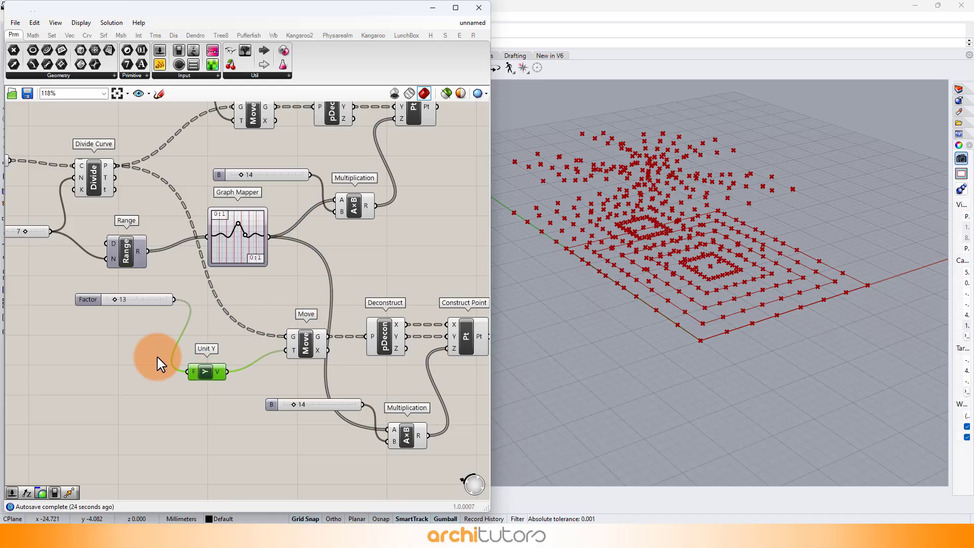
drag(157, 305, 149, 343)
scroll(366, 243, down, 1)
right_drag(372, 251, 271, 304)
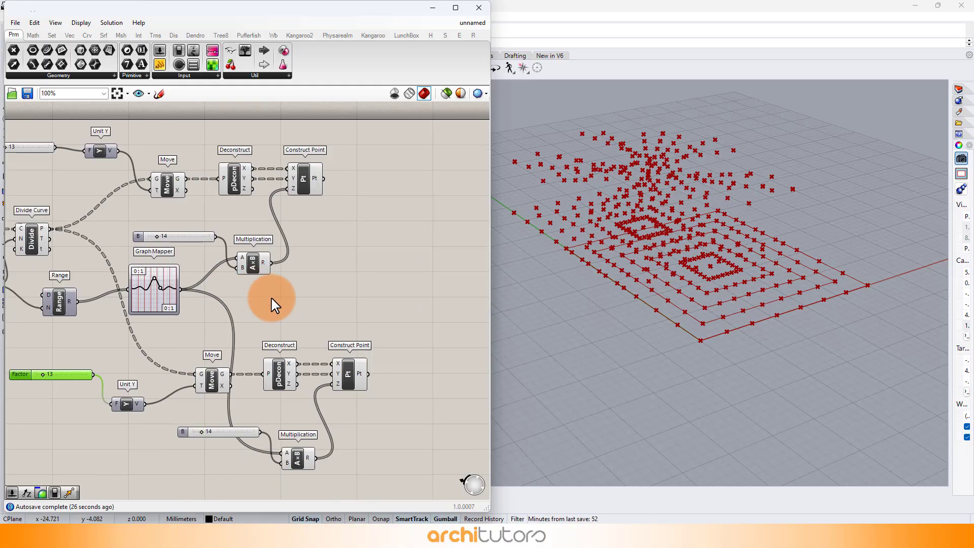
Set the copied Factor slider to 20 and the copied Multiplication B slider to 8
scroll(276, 380, up, 1)
right_drag(276, 380, 406, 317)
scroll(259, 325, up, 1)
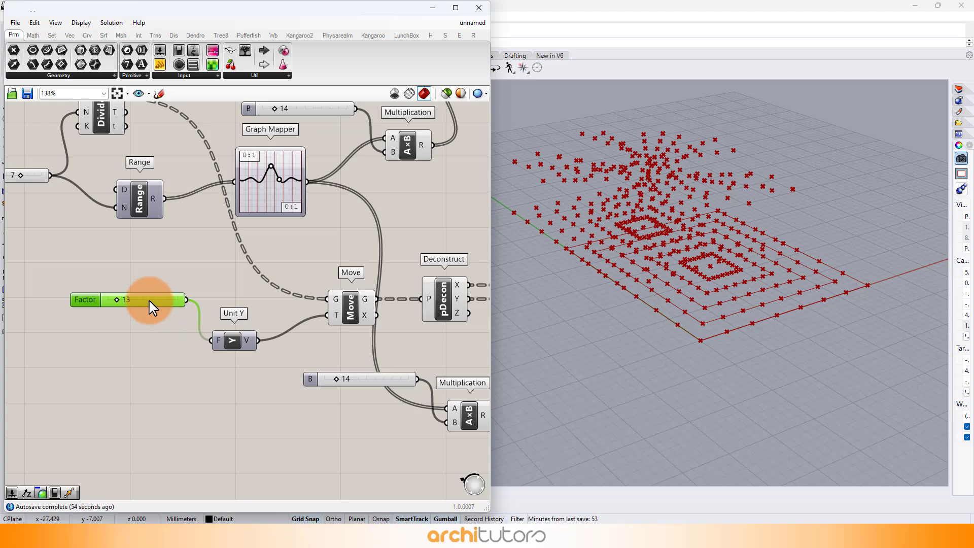
key(Return)
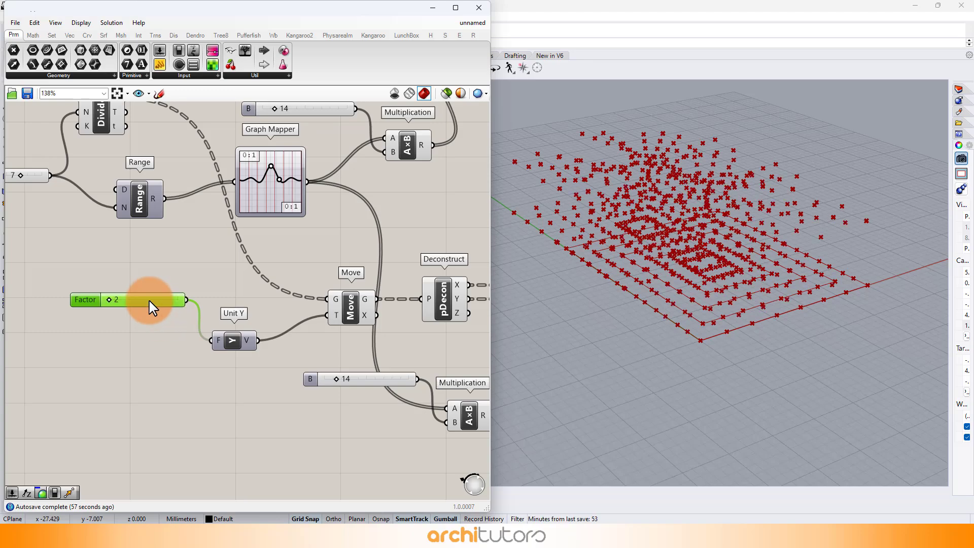
click(150, 301)
key(Return)
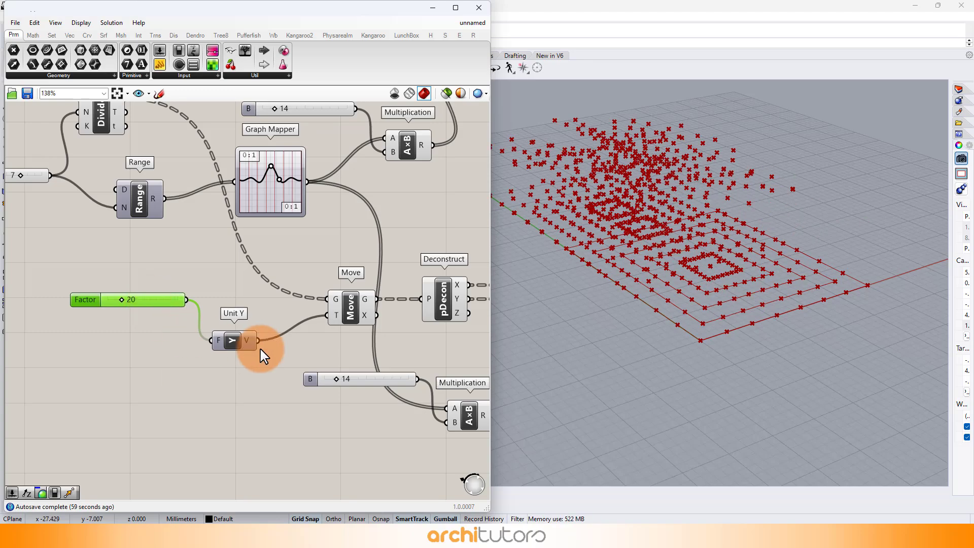
right_drag(331, 376, 191, 382)
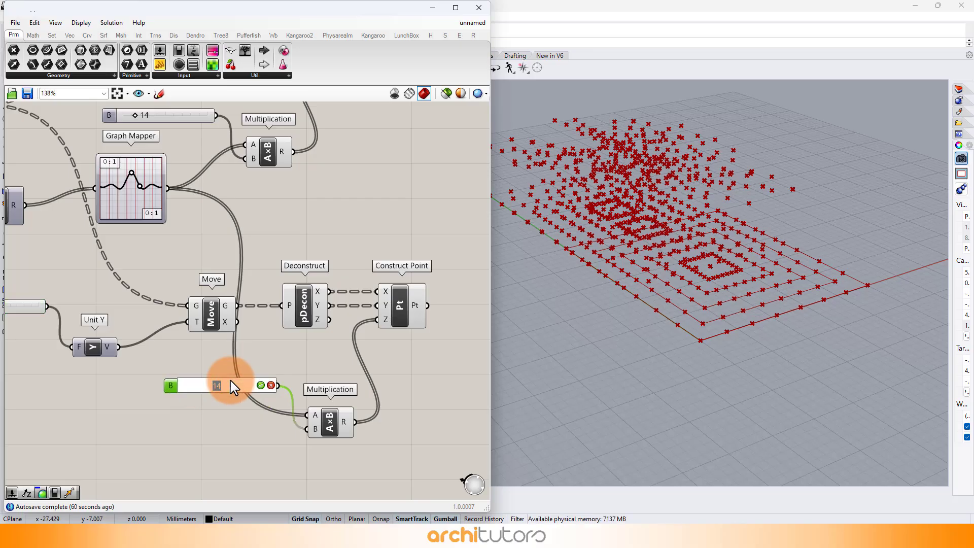
key(Return)
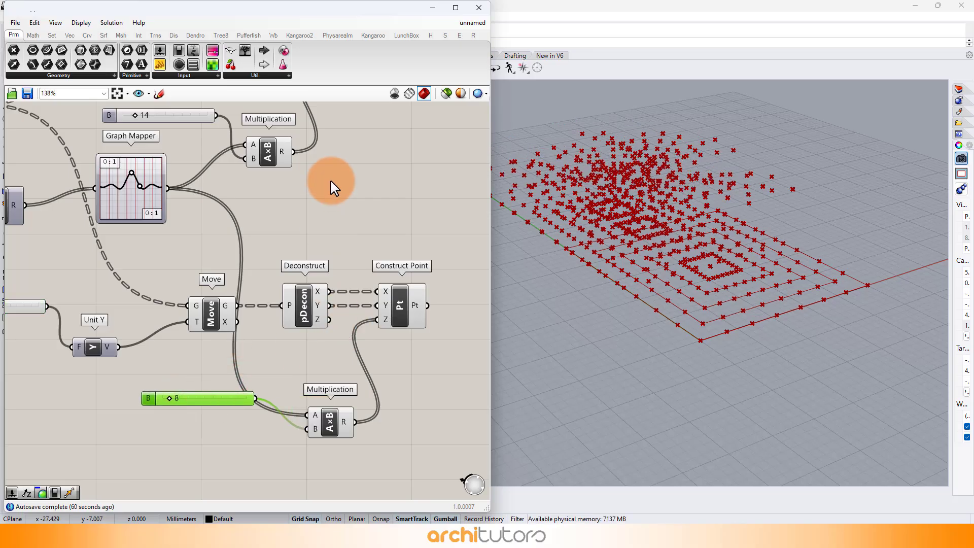
Add an Interpolate curve component next to the original Construct Point component
scroll(331, 181, down, 1)
right_drag(330, 182, 230, 313)
scroll(318, 201, up, 1)
double_click(317, 200)
text(interpo)
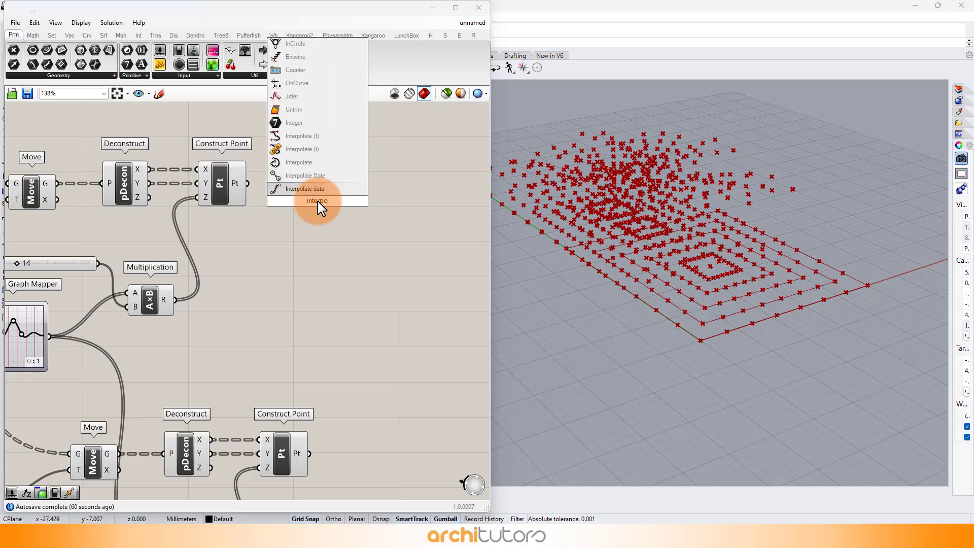
click(309, 163)
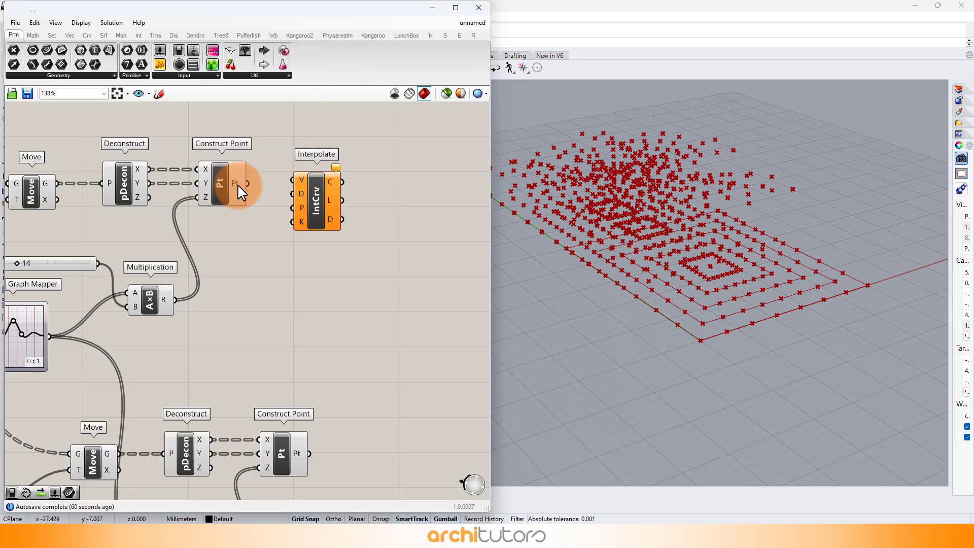
Feed the constructed points into the Interpolate component and hide the preview of all other components
drag(311, 200, 402, 206)
scroll(385, 223, down, 5)
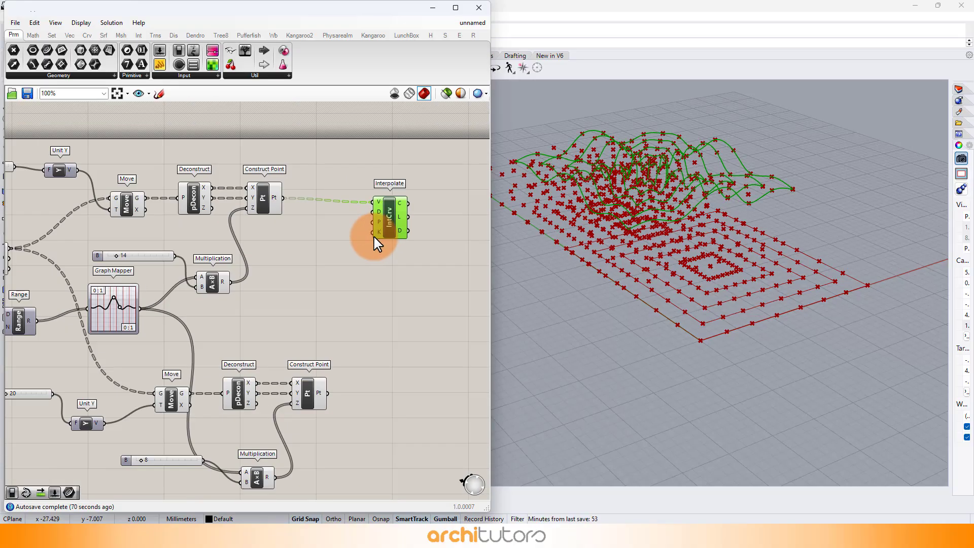
drag(348, 182, 62, 403)
key(space)
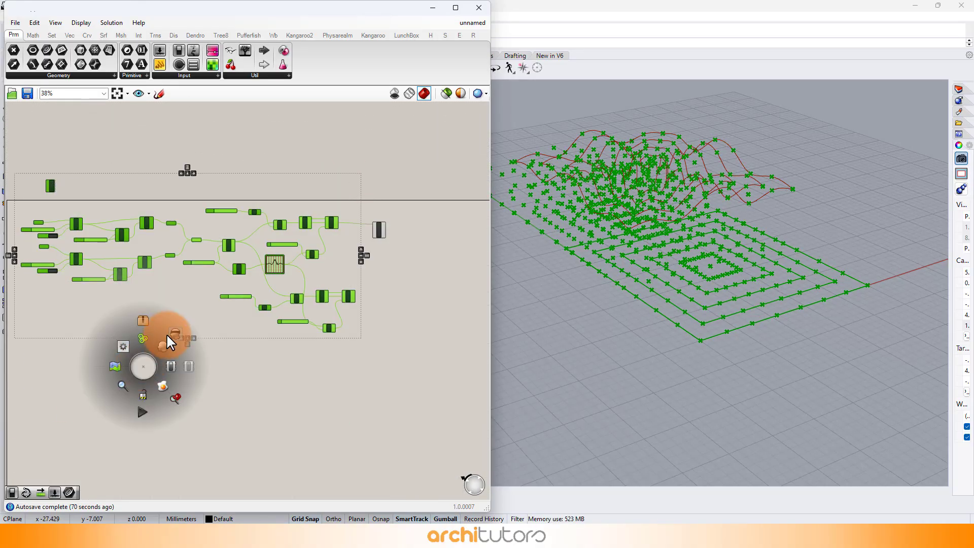
click(170, 330)
click(317, 361)
scroll(373, 307, up, 6)
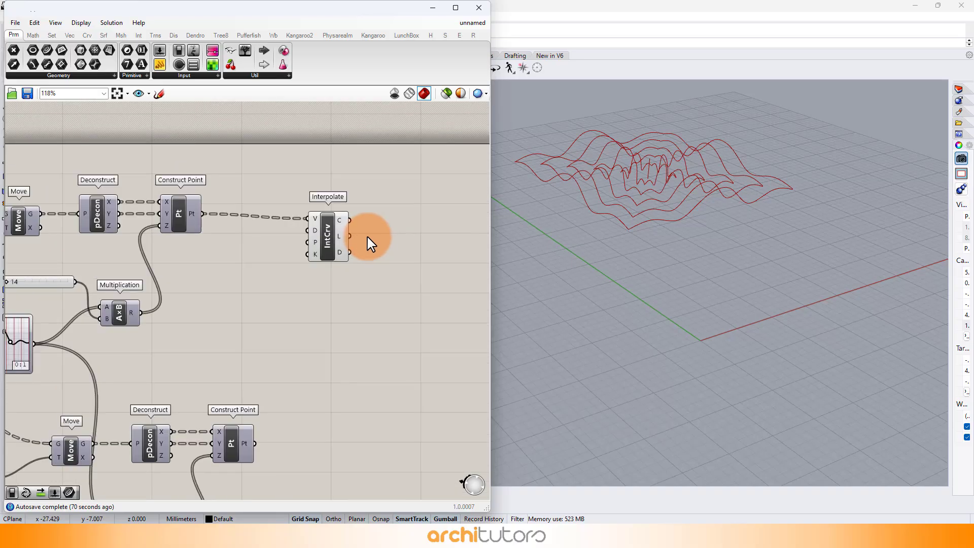
Duplicate the Interpolate component below the original and feed it with the copied Construct Point output
click(315, 214)
key(ctrl+c)
key(ctrl+v)
drag(317, 211, 325, 333)
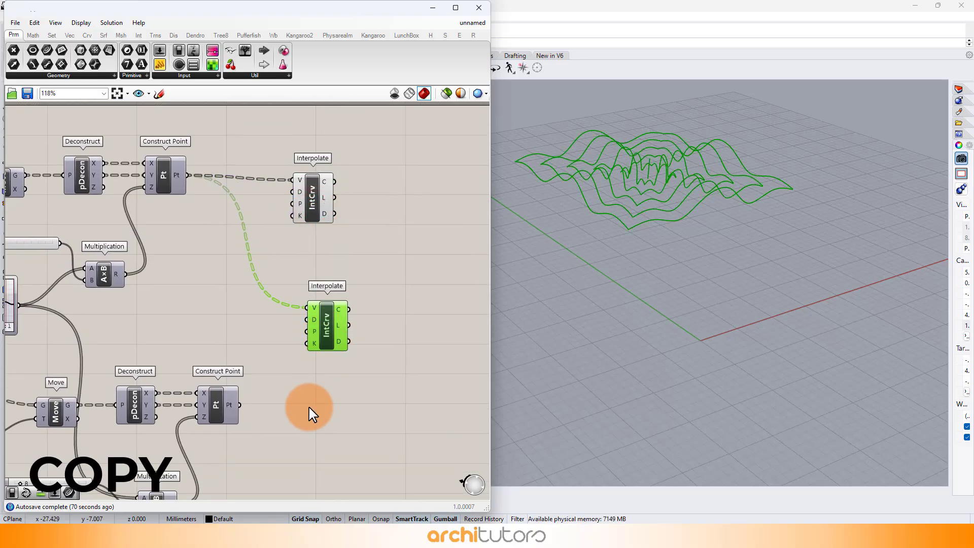
click(309, 406)
drag(317, 287, 307, 306)
click(321, 320)
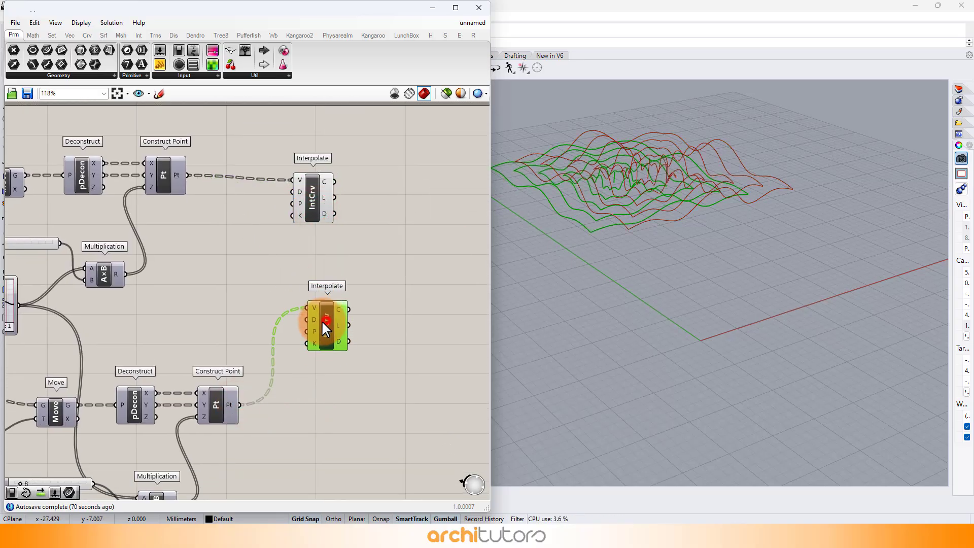
Add a Loft component and connect the curves of both Interpolate components to its curve input
mouse_move(761, 191)
right_down()
mouse_move(707, 223)
mouse_move(667, 208)
mouse_move(724, 157)
mouse_move(728, 207)
right_up()
scroll(352, 251, down, 2)
right_drag(357, 241, 306, 237)
scroll(324, 236, up, 3)
double_click(330, 260)
text(loft)
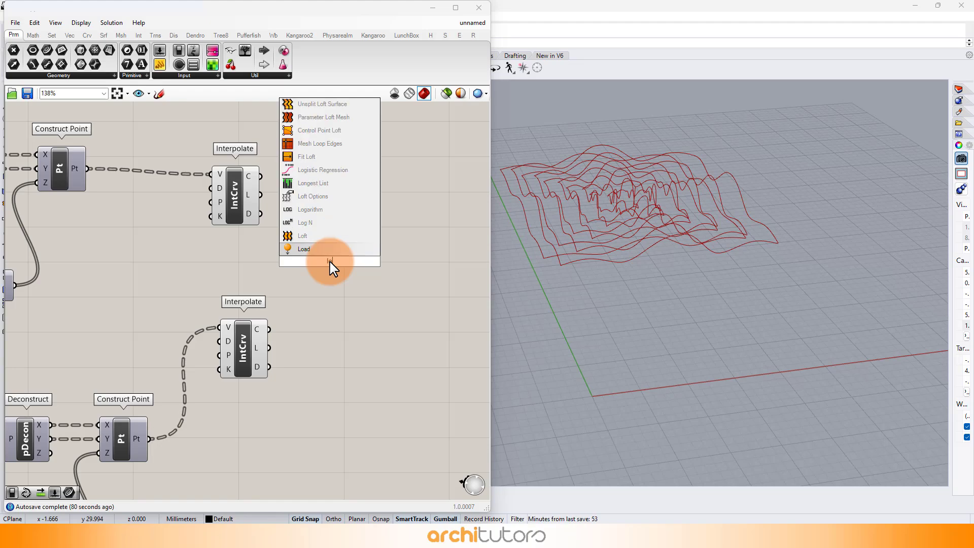
click(315, 240)
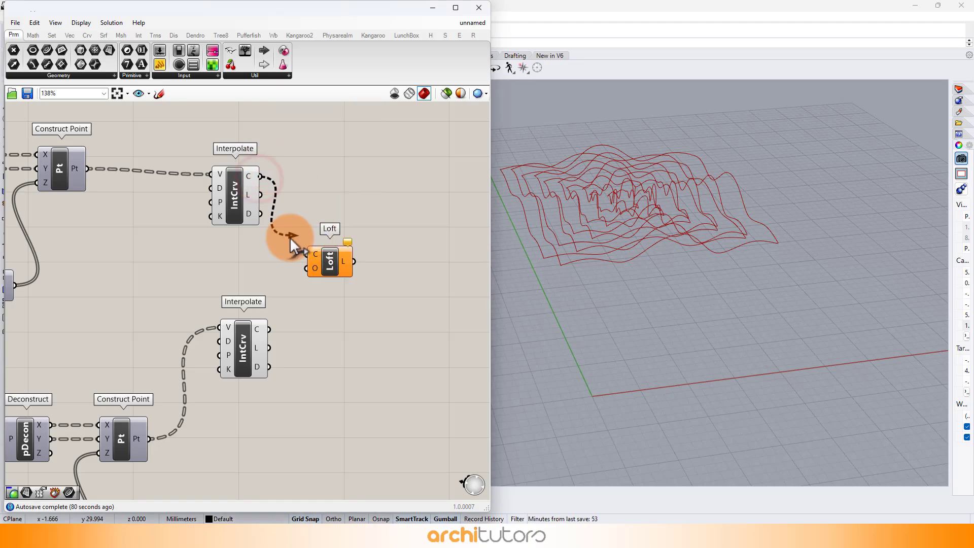
shift+drag(298, 254, 332, 259)
click(386, 314)
Add a Custom Preview component and connect the Loft output to its geometry input
double_click(409, 285)
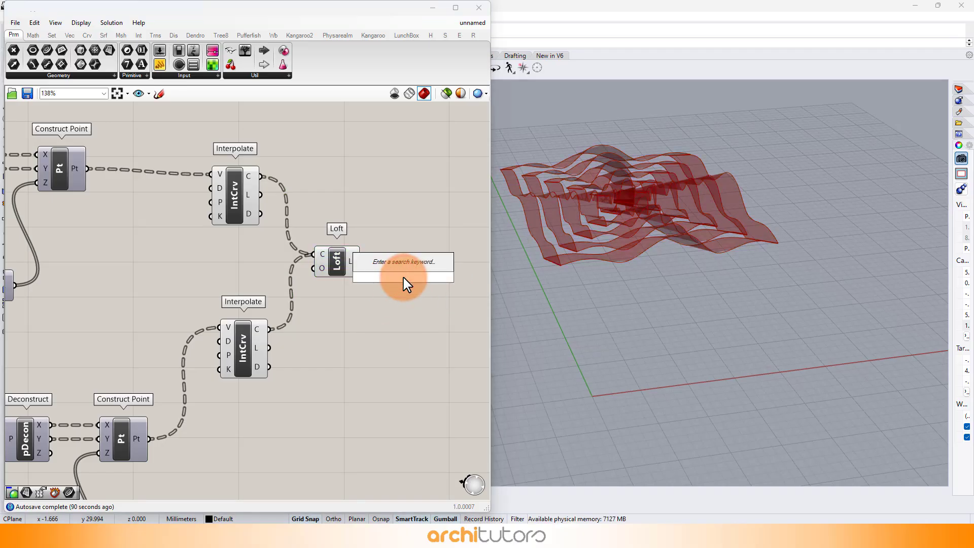
text(c)
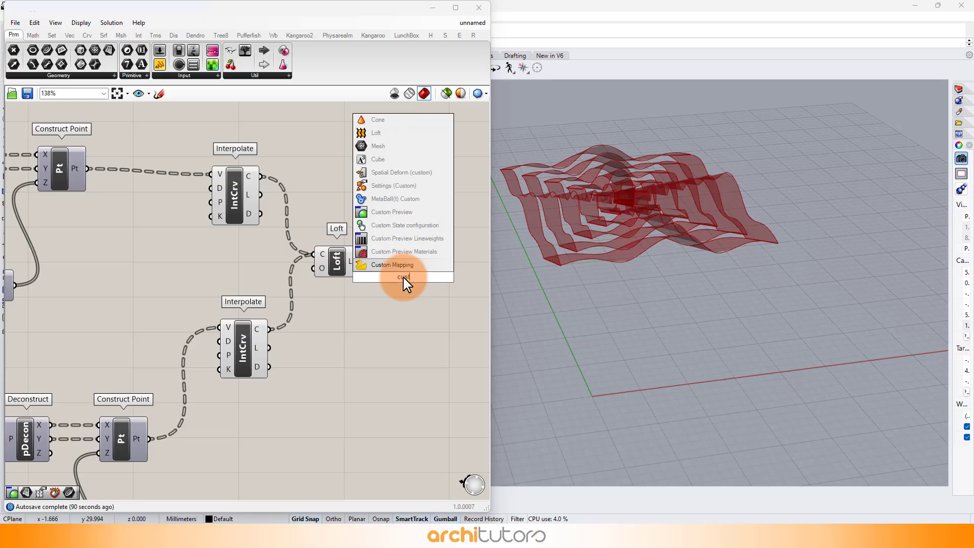
text(ust)
click(404, 212)
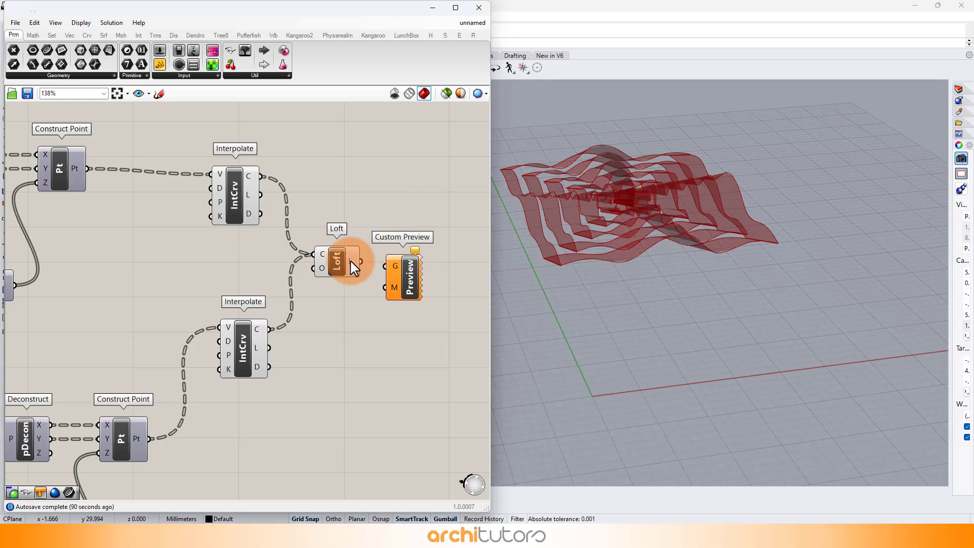
drag(354, 267, 403, 266)
click(409, 331)
Change the preview mesh quality setting for the lofted surfaces
scroll(725, 249, down, 2)
right_drag(767, 257, 740, 300)
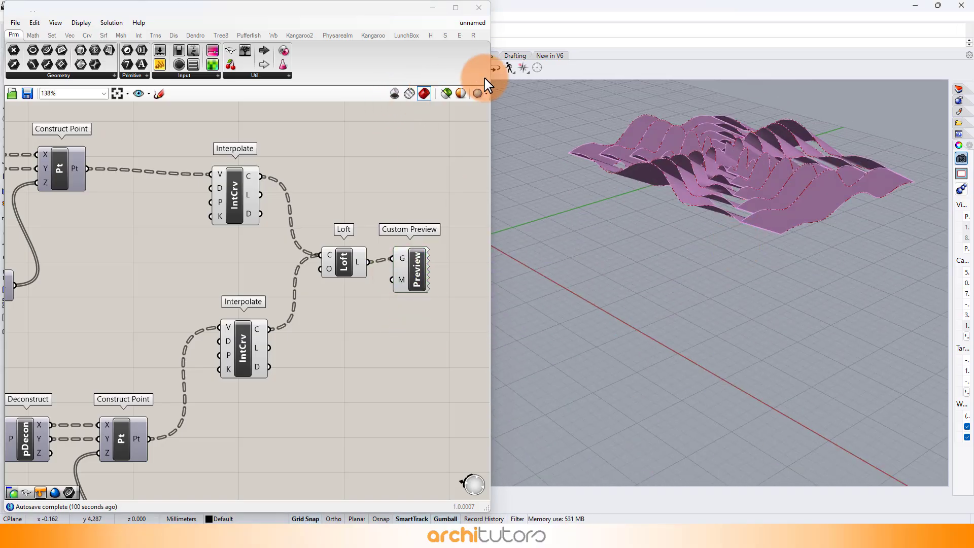
click(481, 91)
click(488, 136)
Turn on the preview of the merged Curve component that feeds Divide Curve
scroll(369, 191, down, 6)
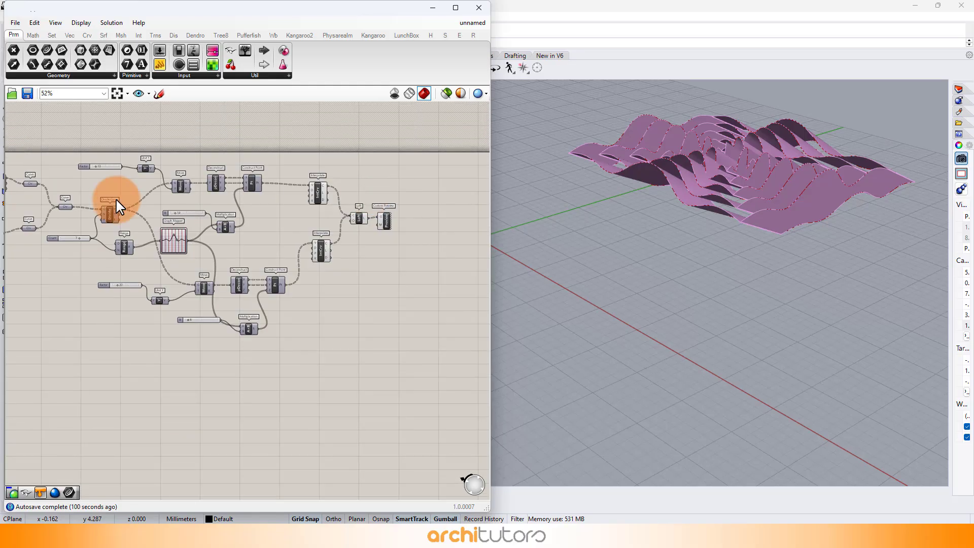
right_drag(119, 202, 318, 234)
scroll(84, 242, up, 1)
scroll(84, 249, up, 2)
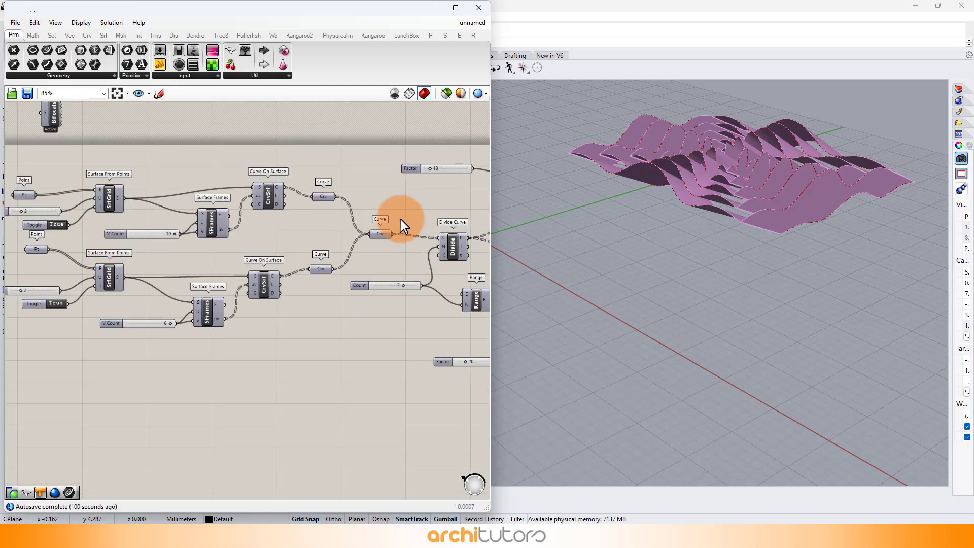
scroll(400, 220, up, 3)
drag(373, 211, 358, 258)
middle_click(360, 257)
click(375, 239)
click(395, 202)
scroll(150, 217, down, 2)
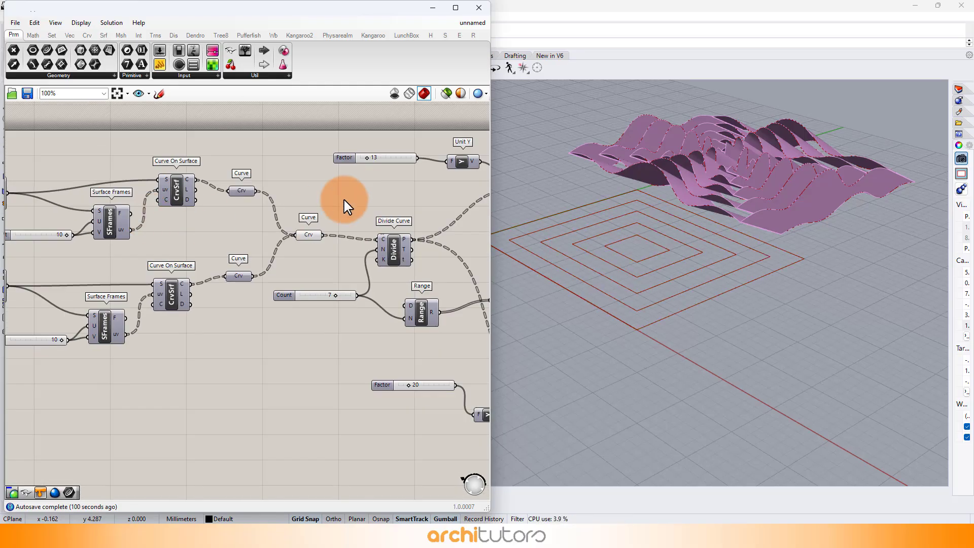
Shrink the Grasshopper window to expose more of the Rhino viewport and examine the lofted surfaces
right_drag(345, 200, 122, 233)
right_drag(672, 131, 649, 191)
scroll(675, 213, up, 3)
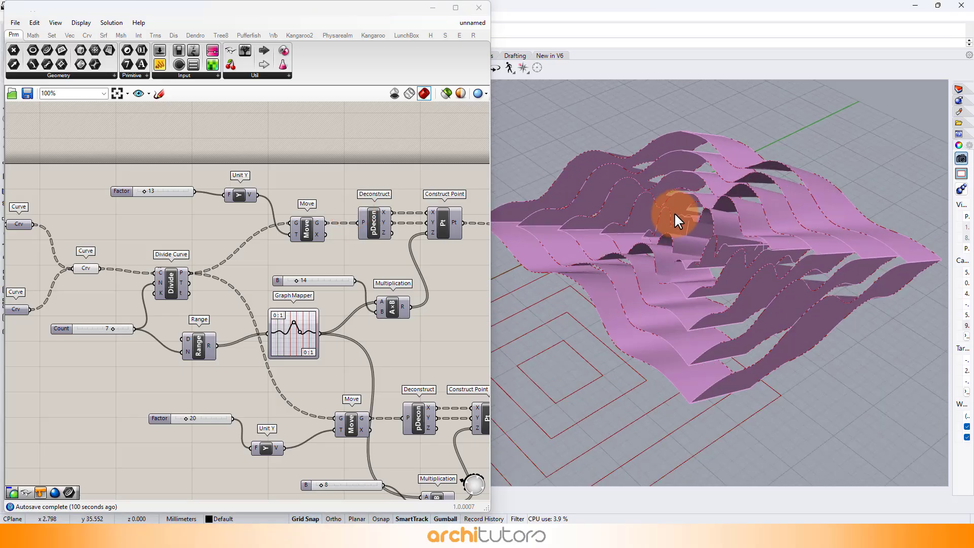
scroll(724, 199, down, 2)
drag(486, 512, 400, 490)
mouse_move(671, 317)
right_down()
mouse_move(637, 304)
mouse_move(663, 285)
mouse_move(771, 305)
mouse_move(633, 174)
mouse_move(637, 241)
mouse_move(654, 225)
mouse_move(648, 218)
mouse_move(675, 281)
right_up()
scroll(250, 274, down, 3)
right_drag(263, 285, 178, 247)
mouse_move(320, 261)
right_down()
mouse_move(246, 261)
mouse_move(306, 265)
mouse_move(312, 279)
right_up()
scroll(304, 273, up, 1)
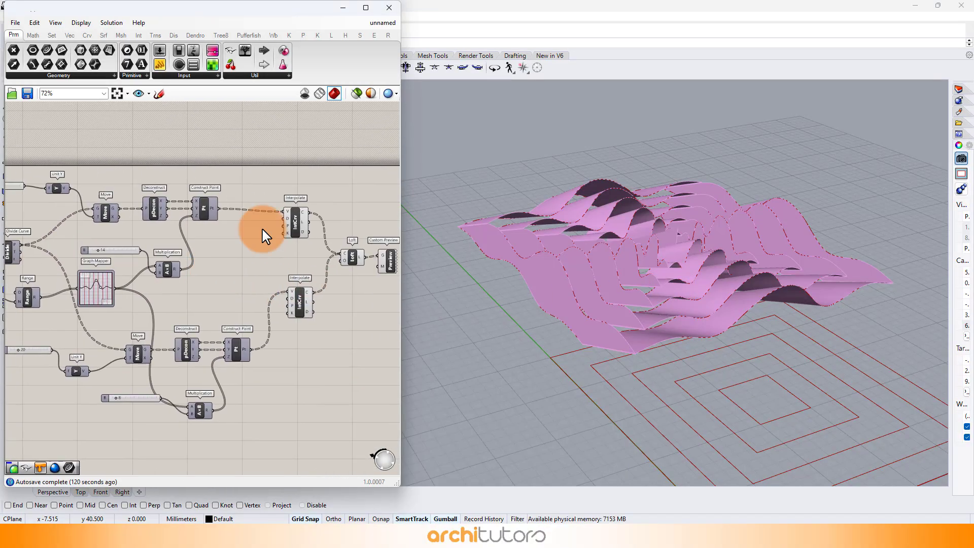
Turn off the preview of the two Interpolate components and the Loft component
scroll(308, 199, down, 5)
drag(324, 175, 152, 350)
middle_click(183, 330)
click(217, 361)
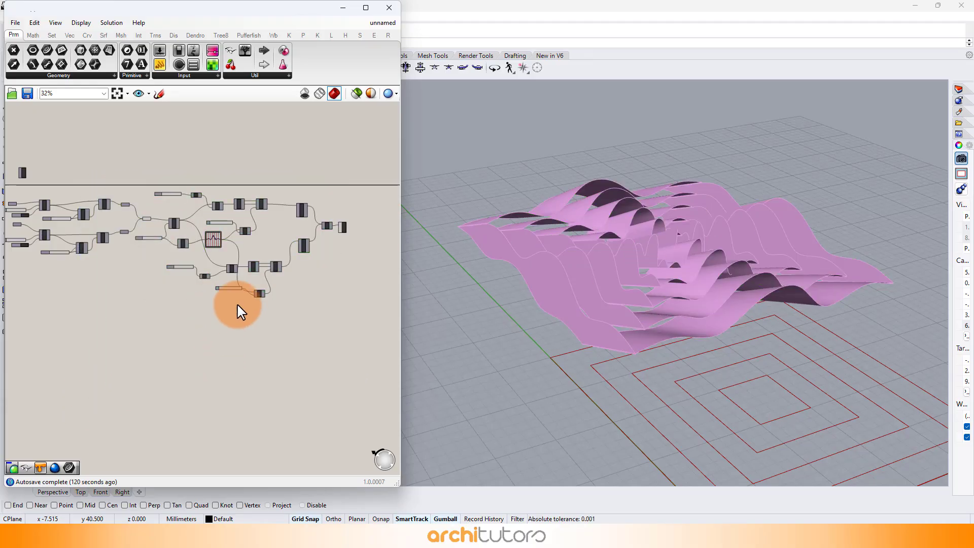
Turn the preview of both Interpolate components back on
scroll(364, 214, up, 6)
scroll(251, 253, down, 2)
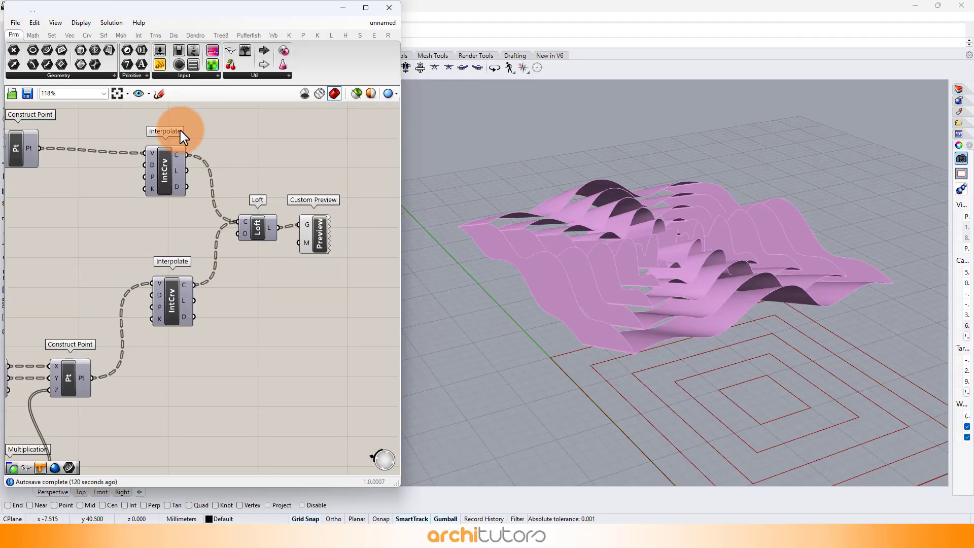
drag(180, 130, 178, 281)
middle_click(179, 285)
click(197, 267)
click(227, 370)
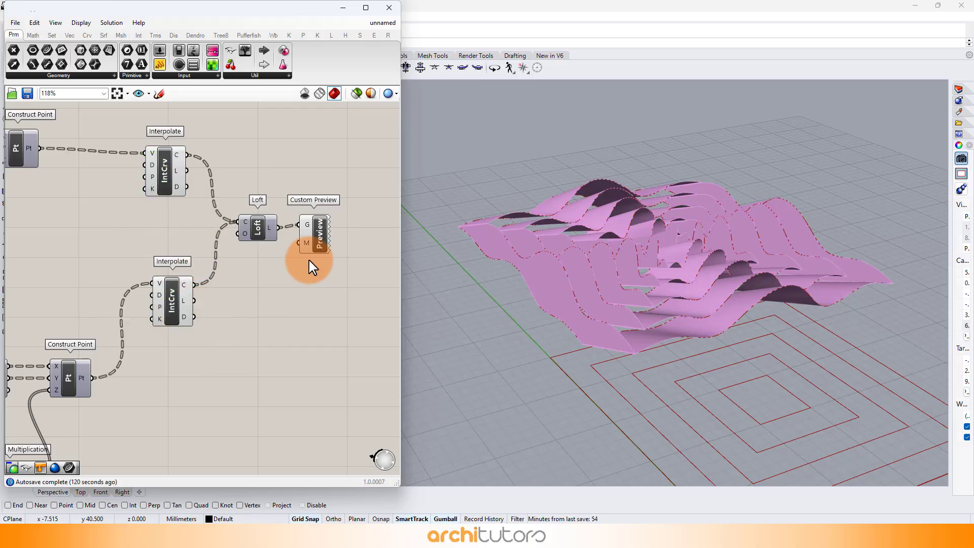
Set the B slider of the lower Multiplication component to 9
right_drag(282, 280, 313, 276)
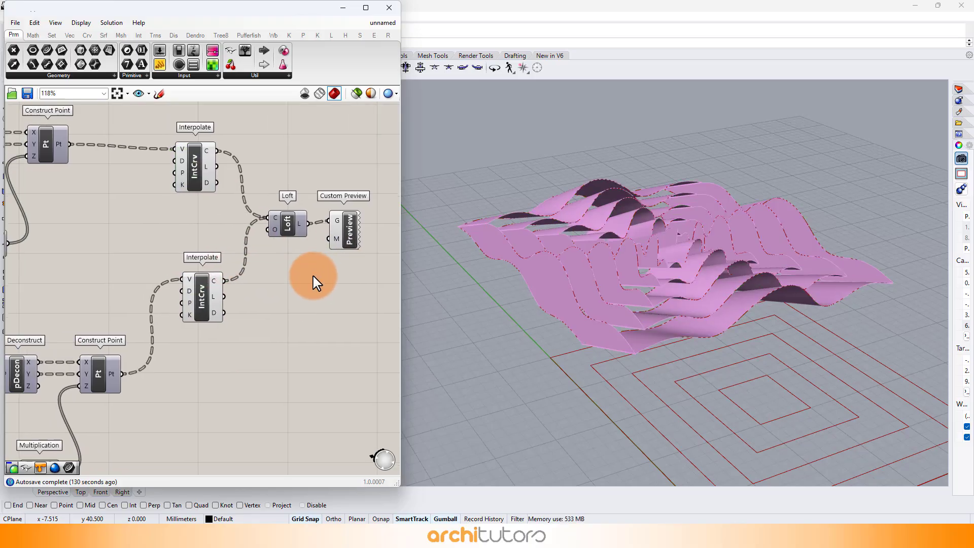
scroll(313, 275, down, 3)
right_drag(191, 274, 296, 272)
scroll(111, 354, up, 2)
scroll(180, 387, up, 5)
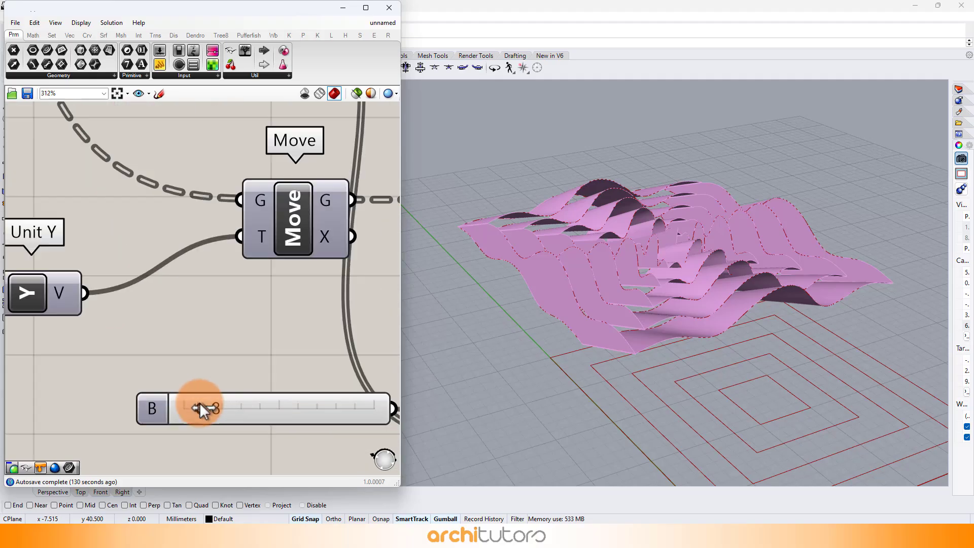
mouse_move(200, 409)
mouse_down()
mouse_move(231, 421)
mouse_move(202, 422)
mouse_up()
Set the Factor slider of the lower Unit Y component to 22
right_drag(68, 283, 377, 338)
scroll(377, 337, down, 3)
right_drag(200, 251, 225, 258)
scroll(228, 264, up, 1)
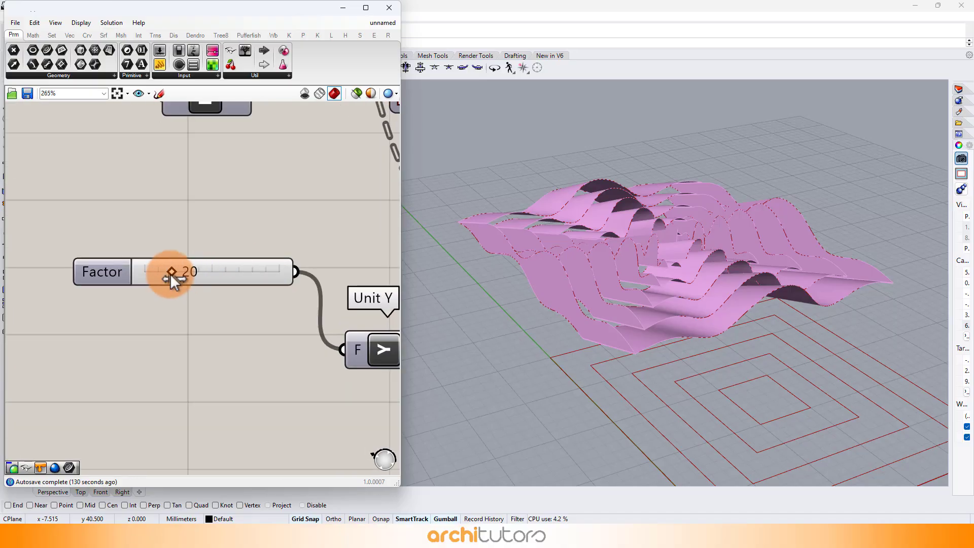
mouse_move(171, 273)
mouse_down()
mouse_move(153, 274)
mouse_move(167, 272)
mouse_up()
right_drag(628, 261, 587, 280)
mouse_move(171, 270)
mouse_down()
mouse_move(153, 270)
mouse_move(182, 277)
mouse_up()
Fine-tune the Graph Mapper's Sinc curve by shifting its lower grip slightly upward
scroll(184, 271, down, 4)
right_drag(539, 275, 462, 281)
scroll(66, 341, up, 4)
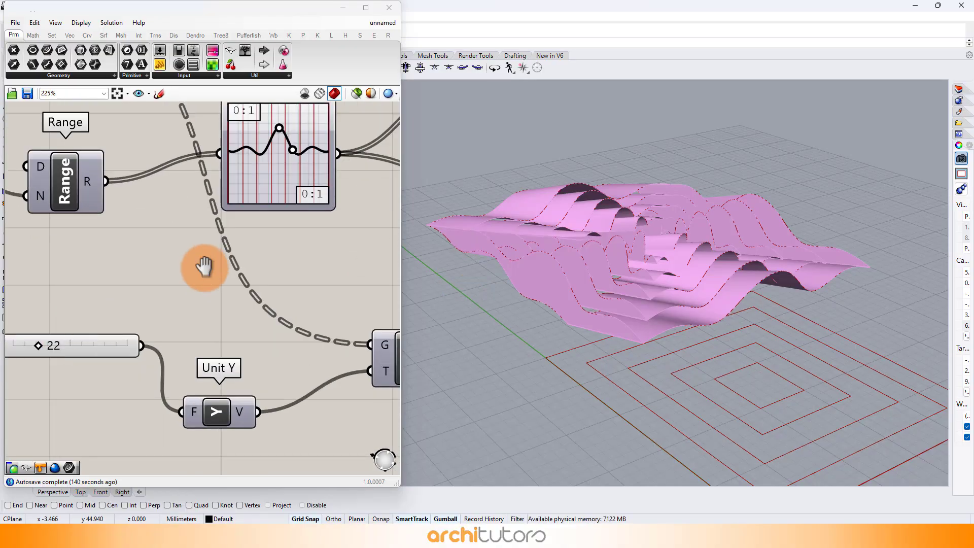
scroll(217, 245, up, 4)
mouse_move(236, 279)
mouse_down()
mouse_move(265, 273)
mouse_move(230, 290)
mouse_move(241, 284)
mouse_move(209, 284)
mouse_move(218, 289)
mouse_move(237, 250)
mouse_move(268, 264)
mouse_move(240, 273)
mouse_move(227, 265)
mouse_move(254, 276)
mouse_move(241, 278)
mouse_up()
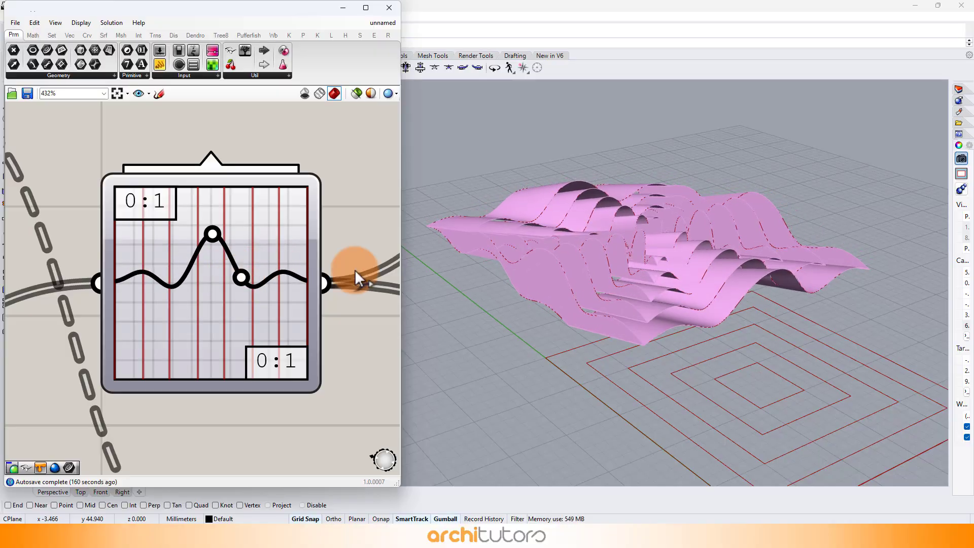
right_drag(558, 284, 605, 273)
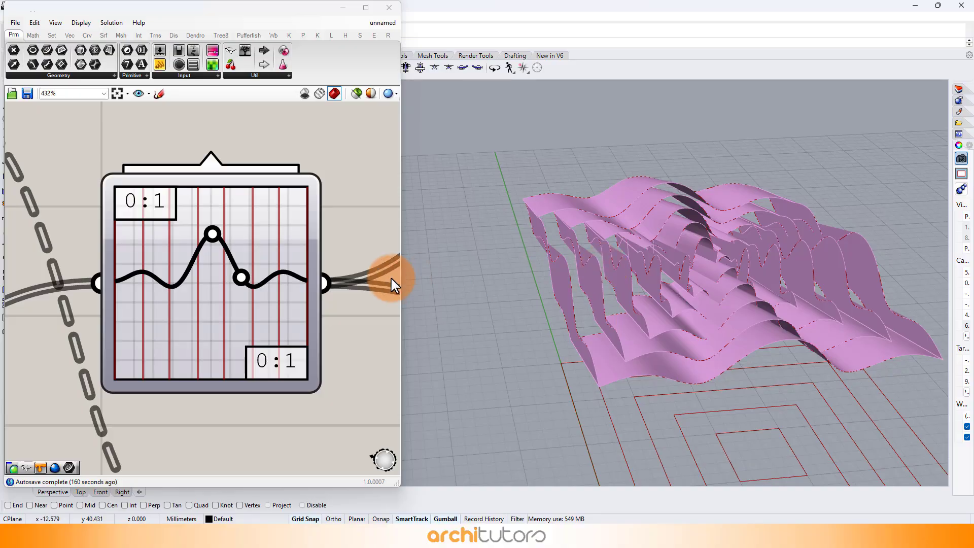
drag(267, 287, 244, 269)
Try 12 on the upper Multiplication component's B slider and set it back to 14
scroll(243, 265, down, 5)
scroll(251, 220, up, 6)
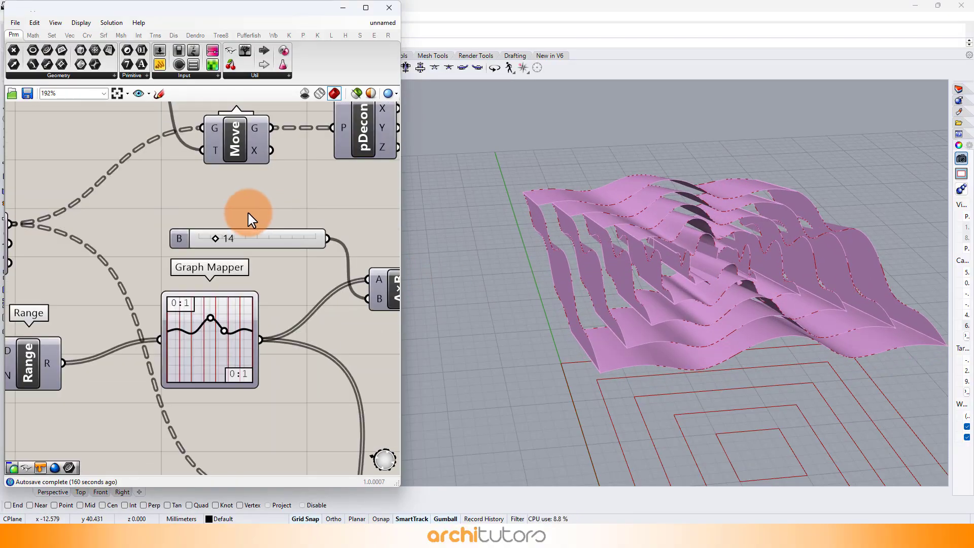
drag(171, 269, 188, 246)
scroll(213, 208, down, 3)
scroll(213, 208, up, 1)
scroll(220, 197, down, 4)
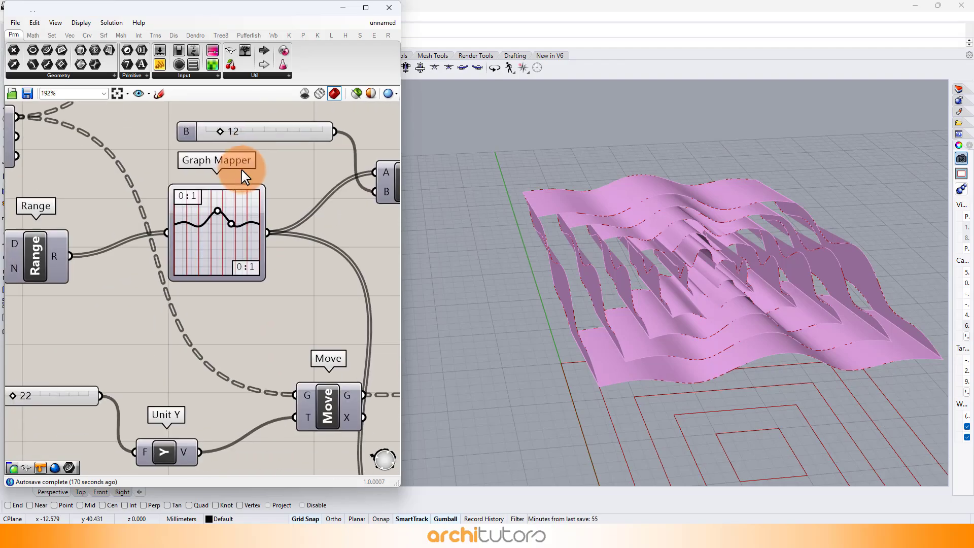
scroll(165, 282, up, 1)
scroll(268, 199, up, 2)
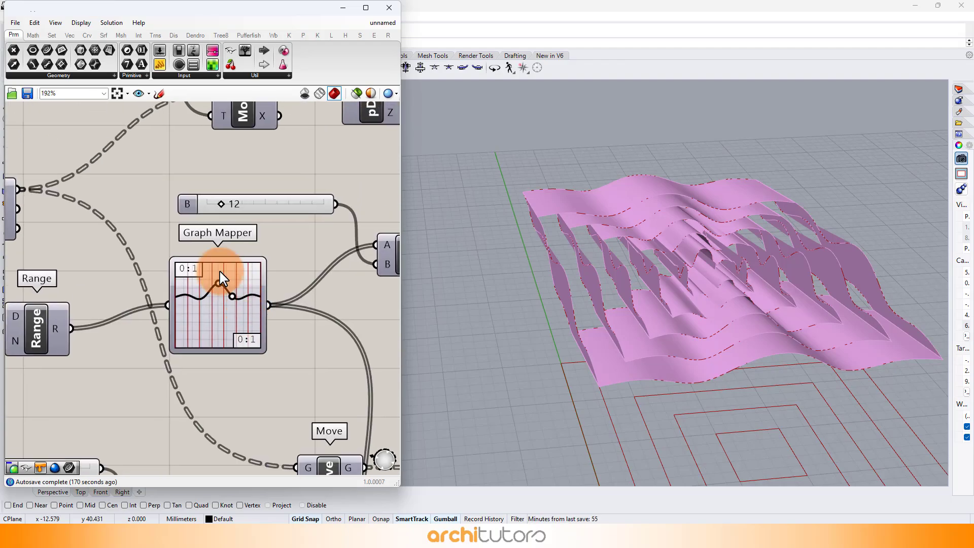
scroll(253, 203, up, 4)
drag(219, 137, 226, 147)
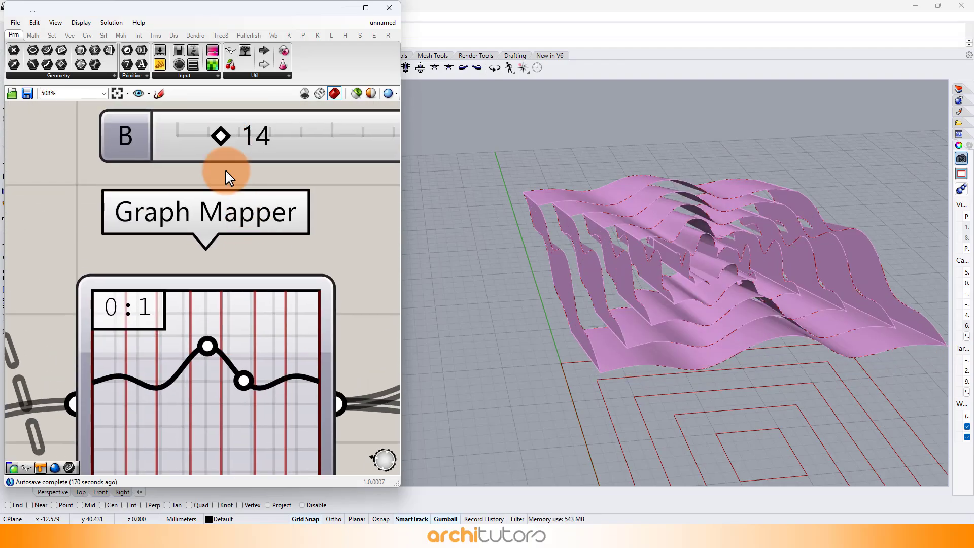
Adjust the lower Multiplication component's B slider and examine the effect on the lofted surfaces
scroll(238, 261, down, 3)
right_drag(261, 311, 234, 166)
scroll(234, 166, down, 2)
right_drag(231, 403, 200, 278)
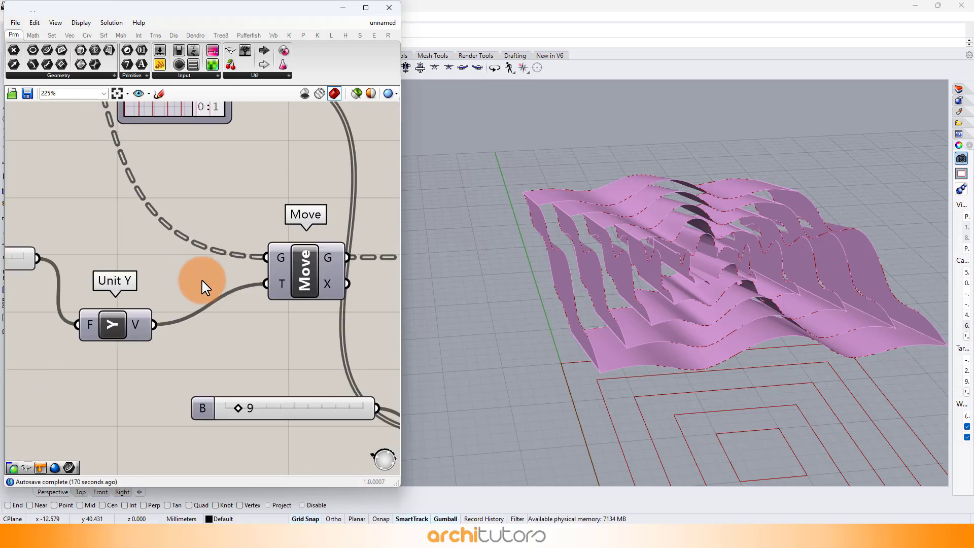
scroll(262, 351, down, 1)
drag(235, 397, 235, 400)
right_drag(208, 202, 207, 291)
right_drag(522, 235, 558, 230)
Switch the Graph Mapper's graph type to Bezier
scroll(224, 191, up, 3)
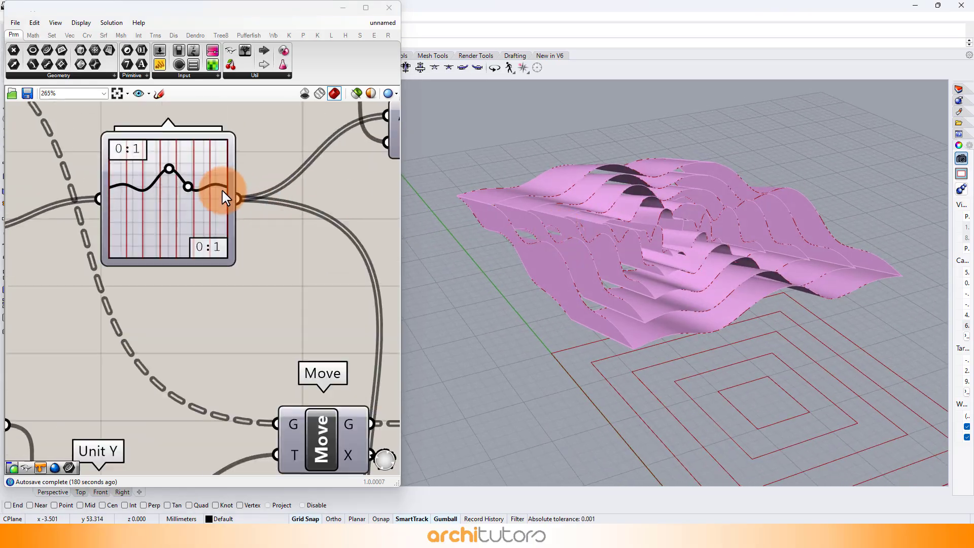
right_click(184, 205)
mouse_move(223, 324)
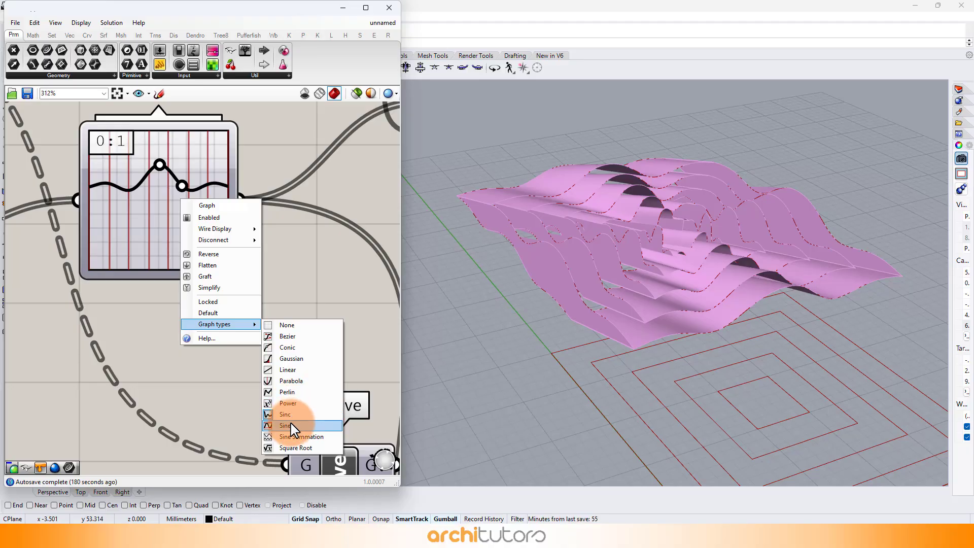
click(287, 337)
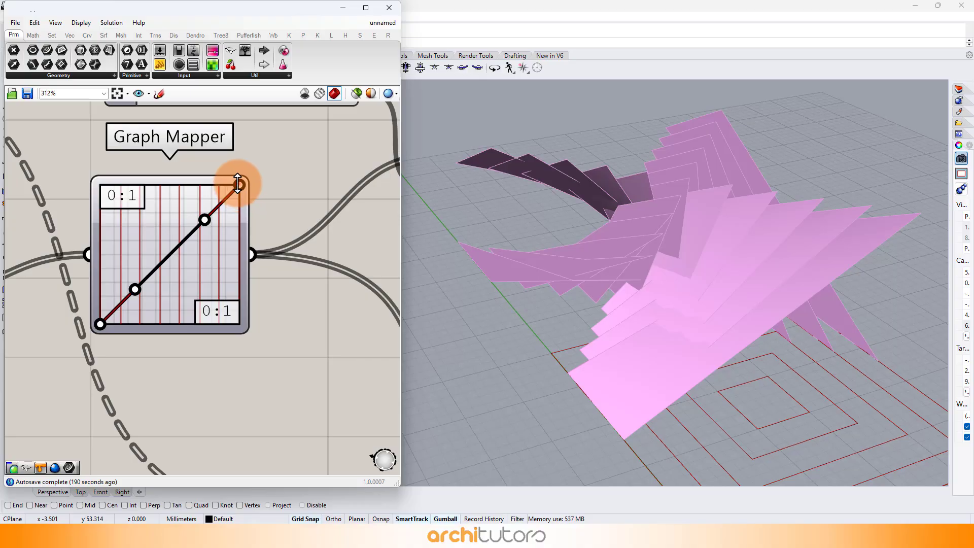
Try shaping the Graph Mapper's Bezier curve into an arch by repositioning its start point, end point and control handles
drag(238, 184, 254, 321)
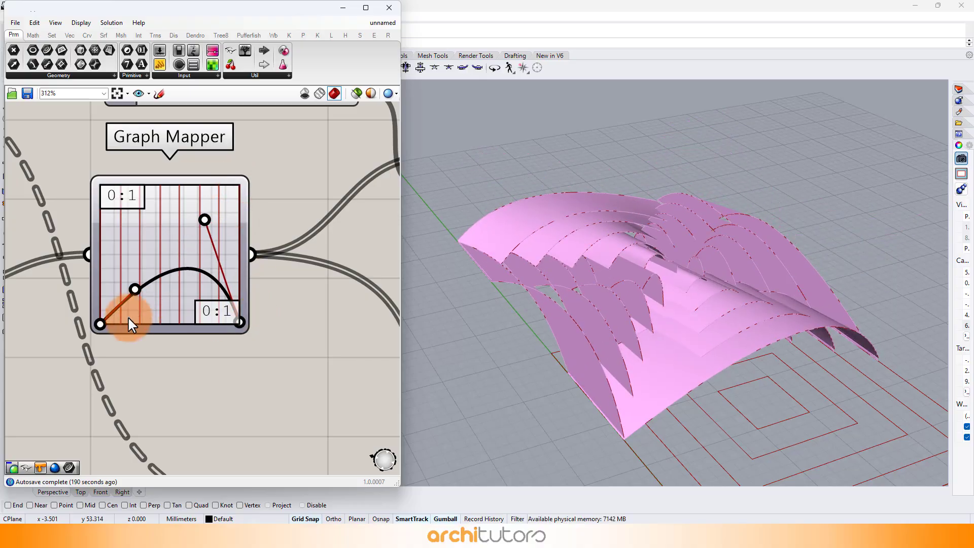
drag(100, 323, 100, 254)
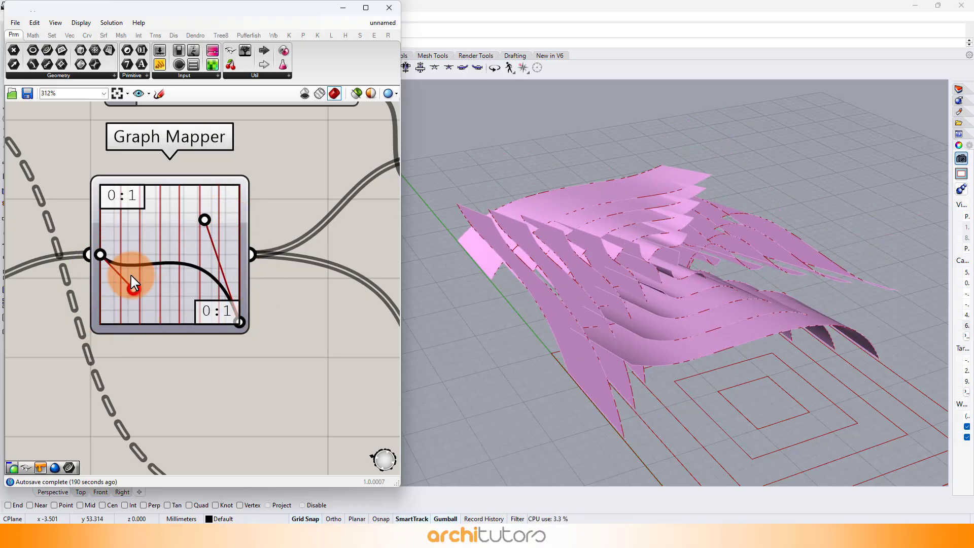
drag(134, 282, 134, 228)
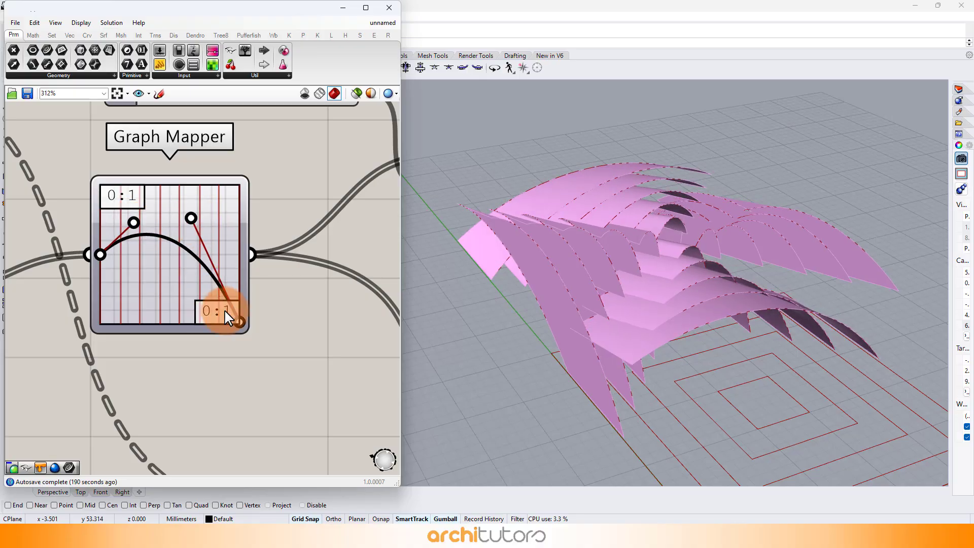
scroll(241, 324, up, 2)
drag(239, 321, 242, 235)
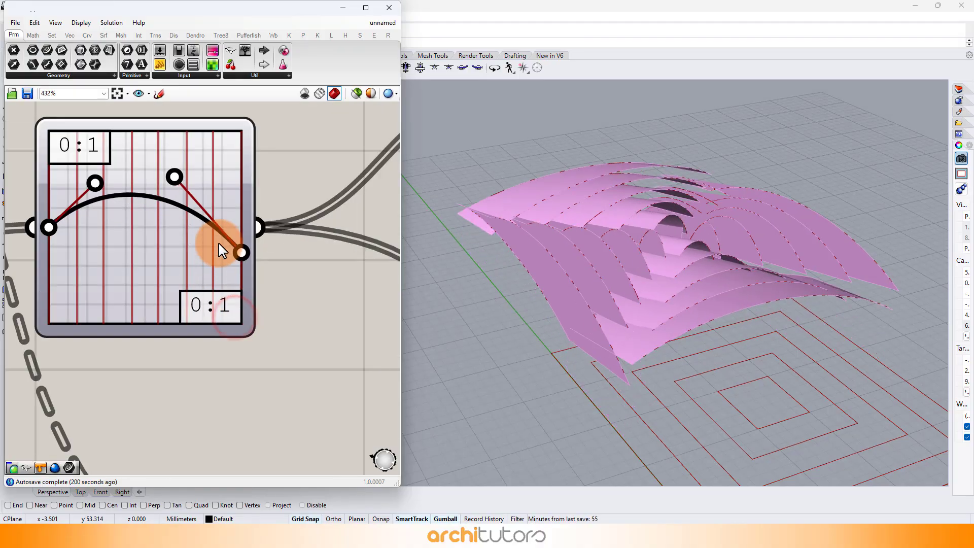
Try an S-shaped Bezier curve and then a higher arch by moving the start point and both handles
mouse_move(573, 254)
right_down()
mouse_move(502, 242)
mouse_move(504, 263)
mouse_move(586, 252)
right_up()
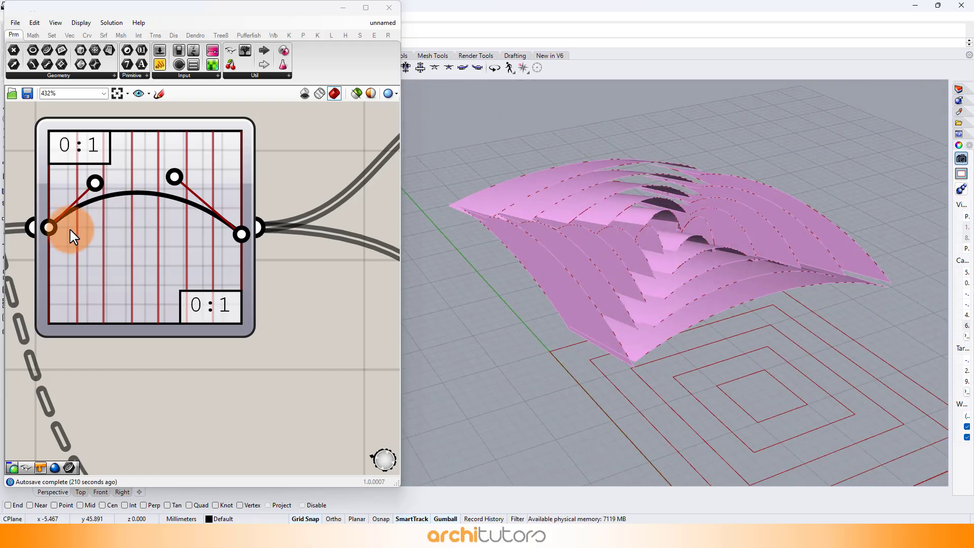
drag(71, 231, 57, 258)
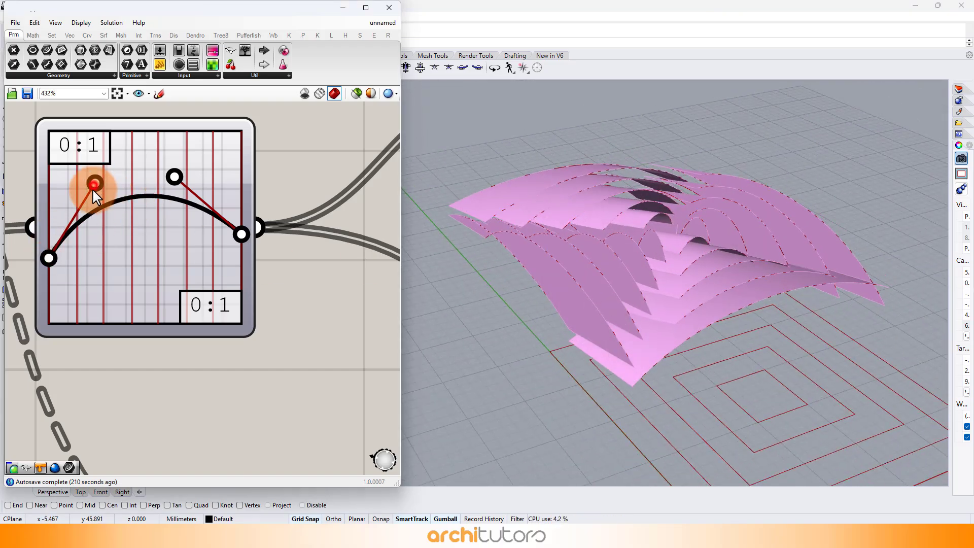
drag(94, 187, 113, 302)
right_drag(663, 278, 602, 284)
mouse_move(174, 177)
mouse_down()
mouse_move(172, 278)
mouse_move(173, 168)
mouse_up()
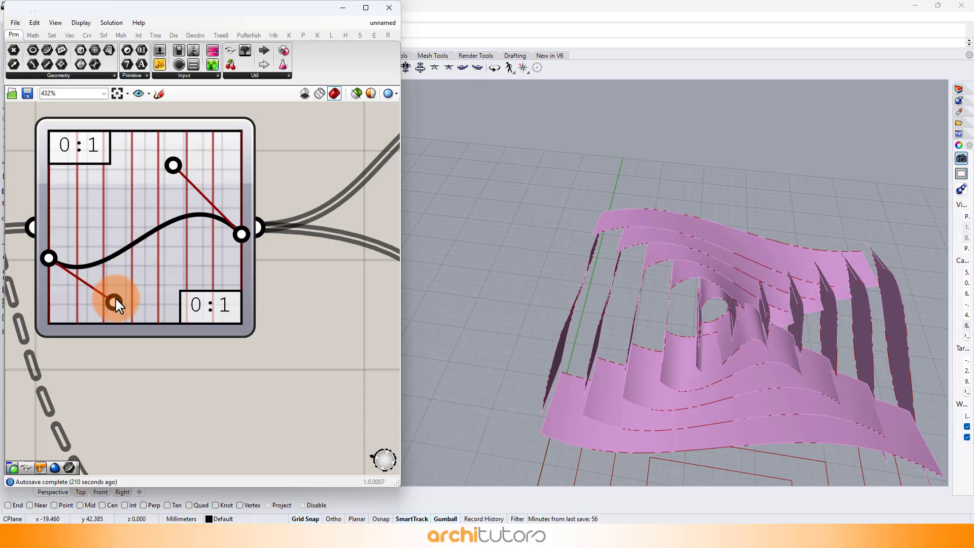
drag(116, 301, 129, 147)
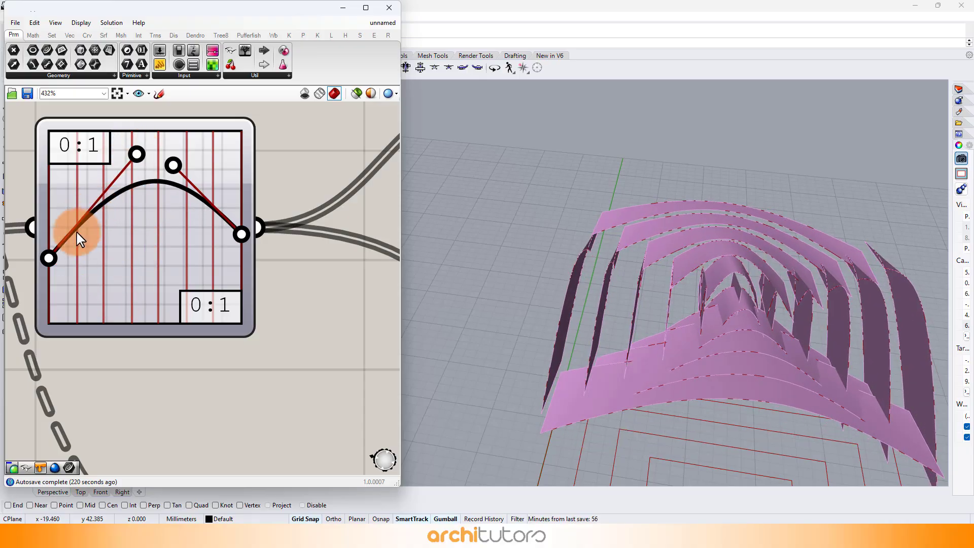
drag(76, 263, 103, 227)
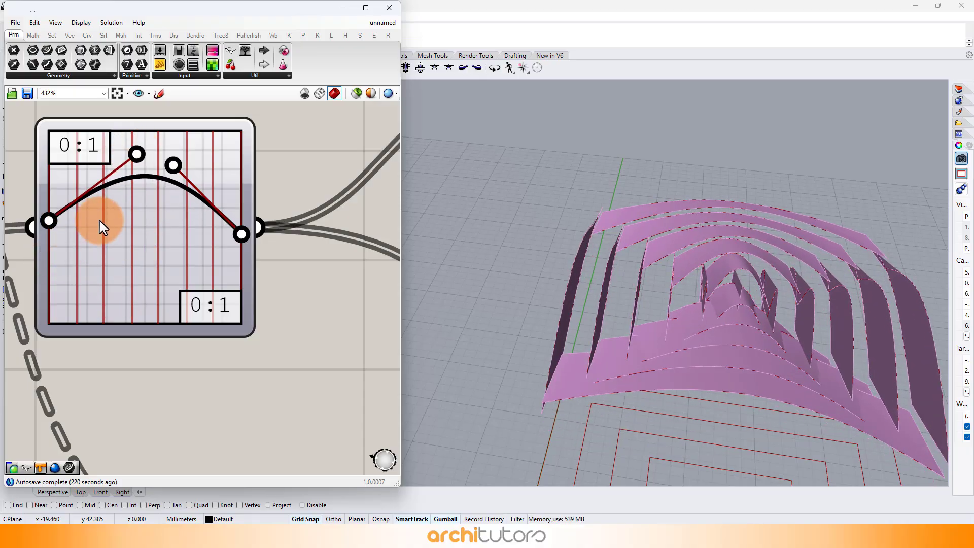
Try the Sine graph type in the Graph Mapper, moving both grips to form a shallow wave in the upper part
right_click(141, 228)
mouse_move(189, 352)
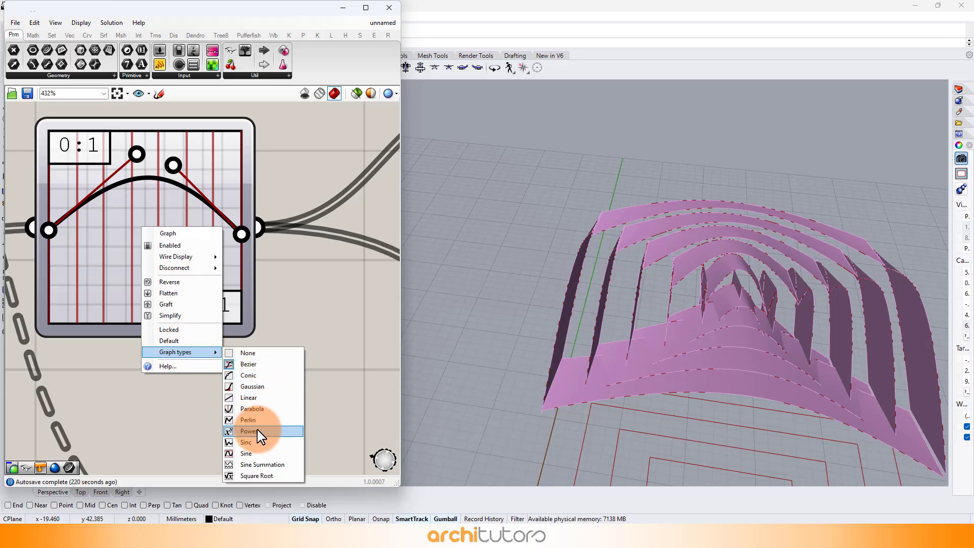
click(250, 454)
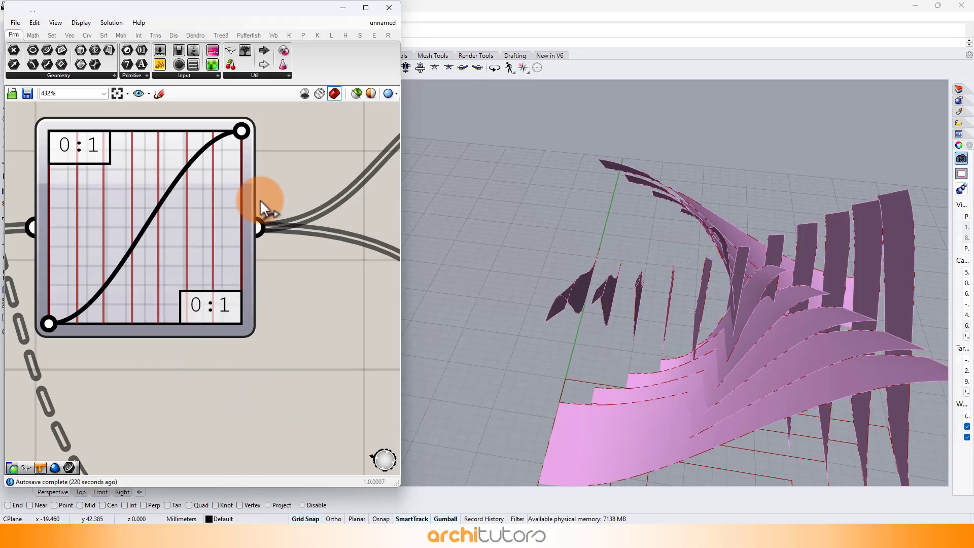
drag(236, 147, 129, 177)
drag(50, 323, 71, 195)
right_drag(717, 278, 751, 276)
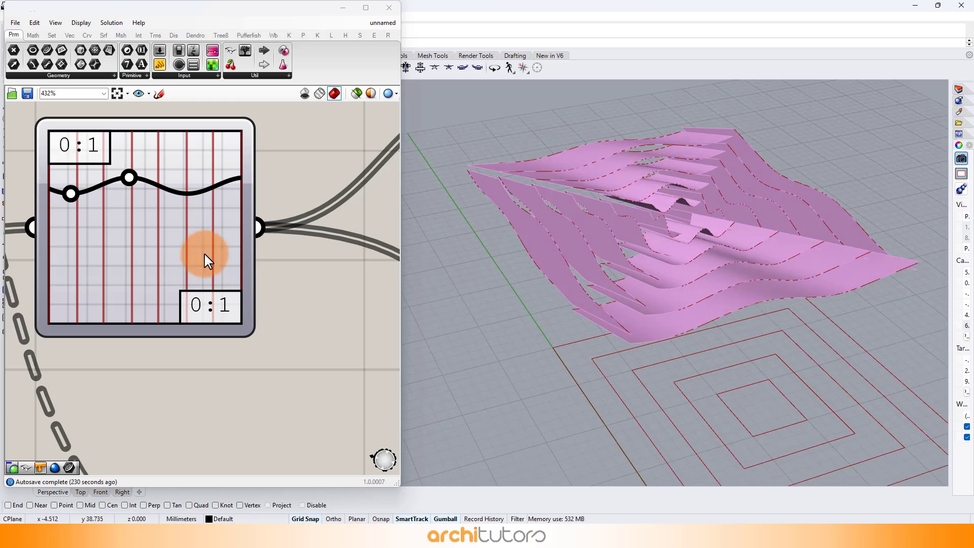
mouse_move(136, 183)
mouse_down()
mouse_move(104, 180)
mouse_move(147, 193)
mouse_move(91, 177)
mouse_move(140, 192)
mouse_up()
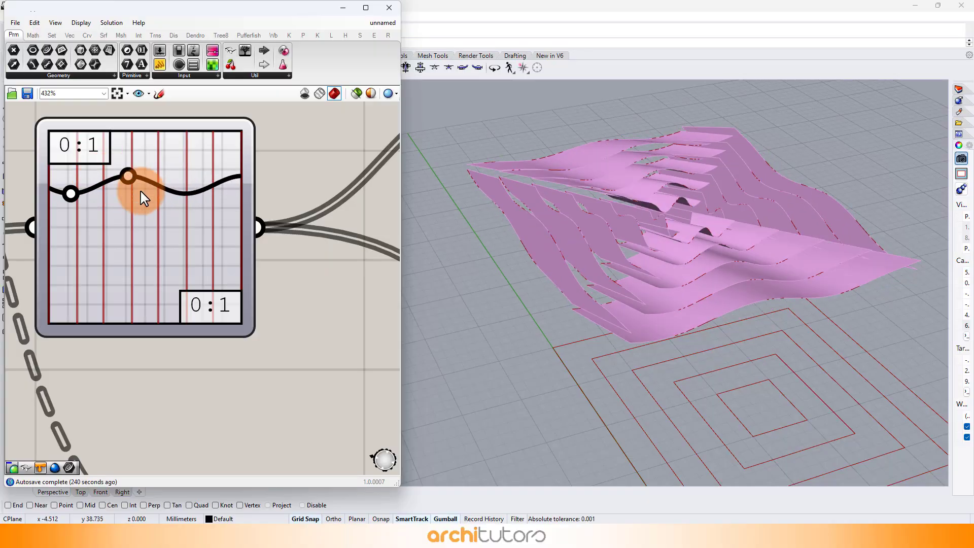
Undo the Sine and Bezier changes back to the Graph Mapper's Sinc curve
key(ctrl+z)
key(ctrl+z)
key(ctrl+z)
key(ctrl+z)
key(ctrl+z)
key(ctrl+z)
key(ctrl+z)
key(ctrl+z)
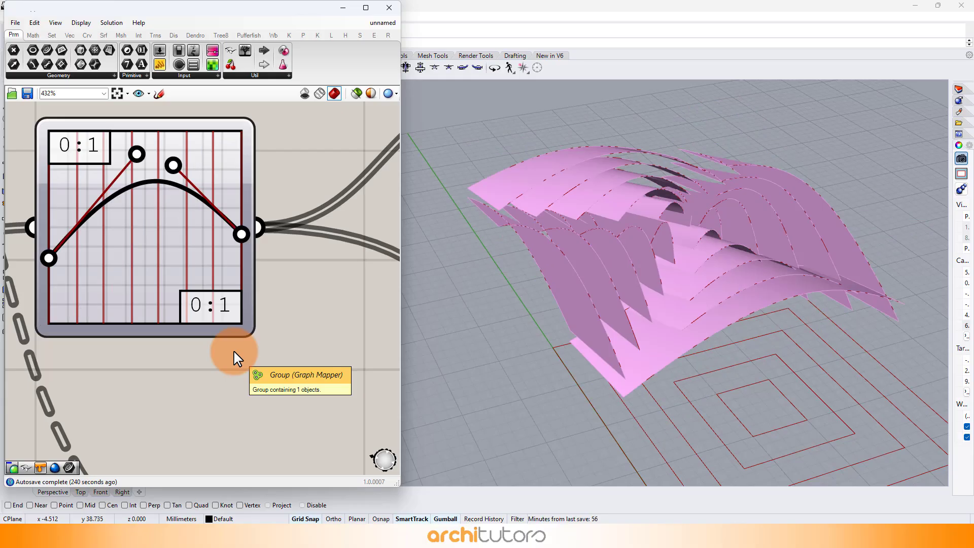
key(ctrl+z)
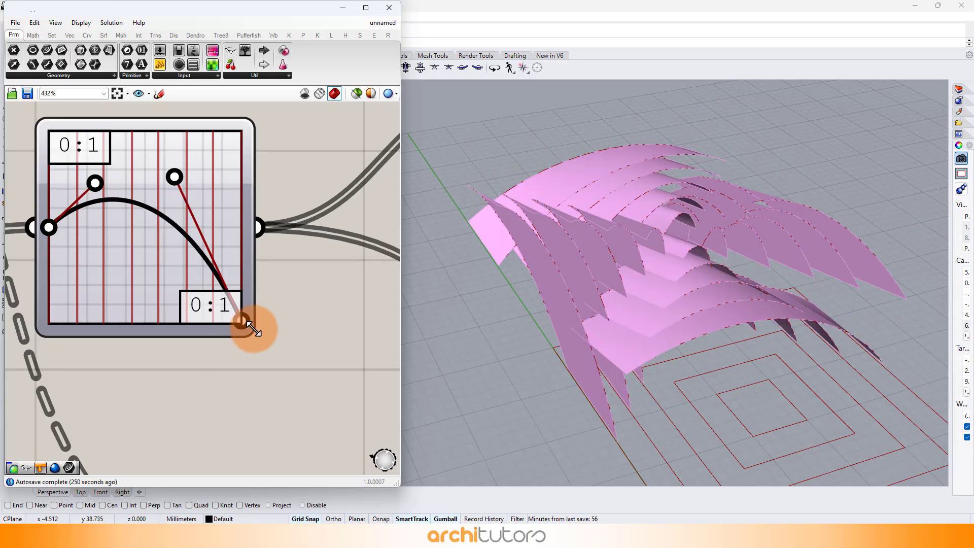
key(ctrl+z)
key(ctrl+z)
key(ctrl+z)
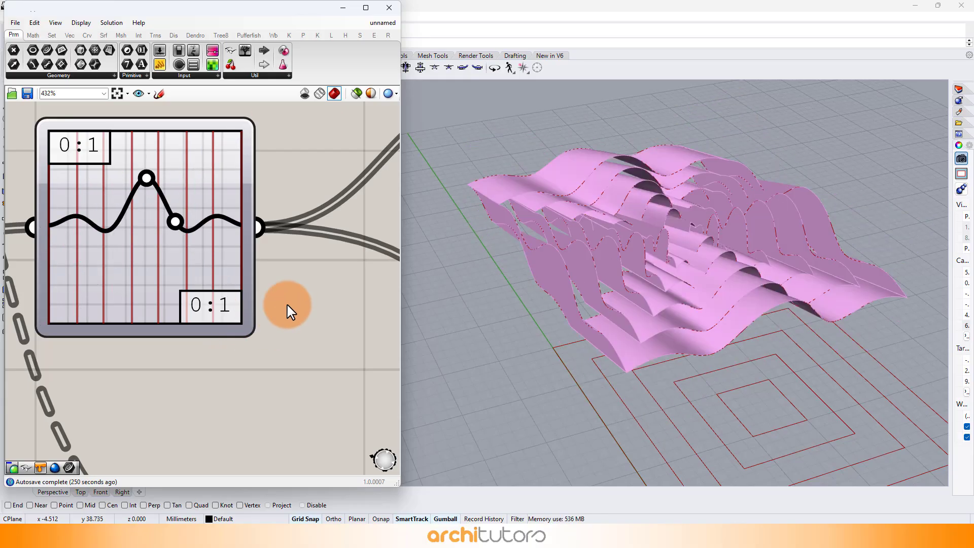
Undo the last slider changes to the Unit Y Factor and the lower Multiplication component's B input, and examine the lofted surfaces
scroll(283, 233, down, 6)
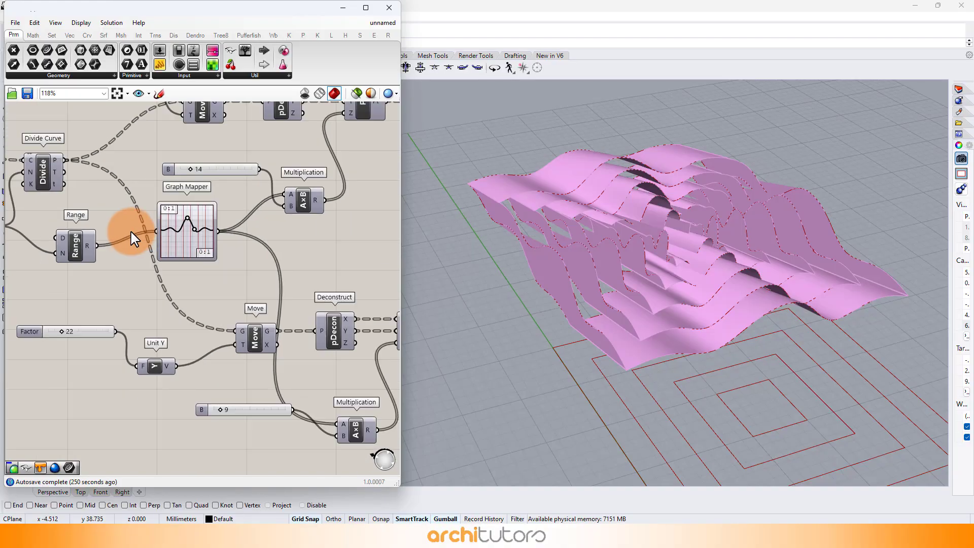
key(ctrl+z)
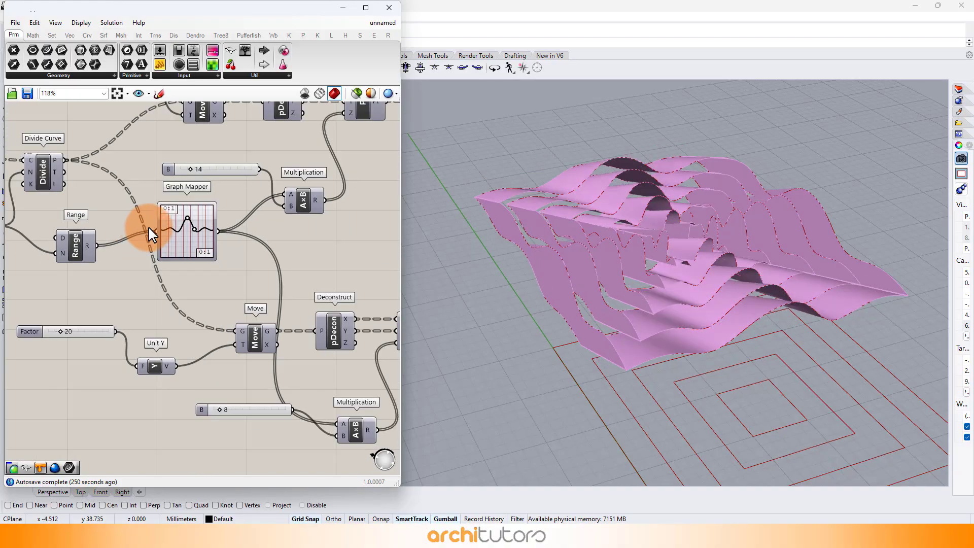
right_drag(635, 303, 672, 261)
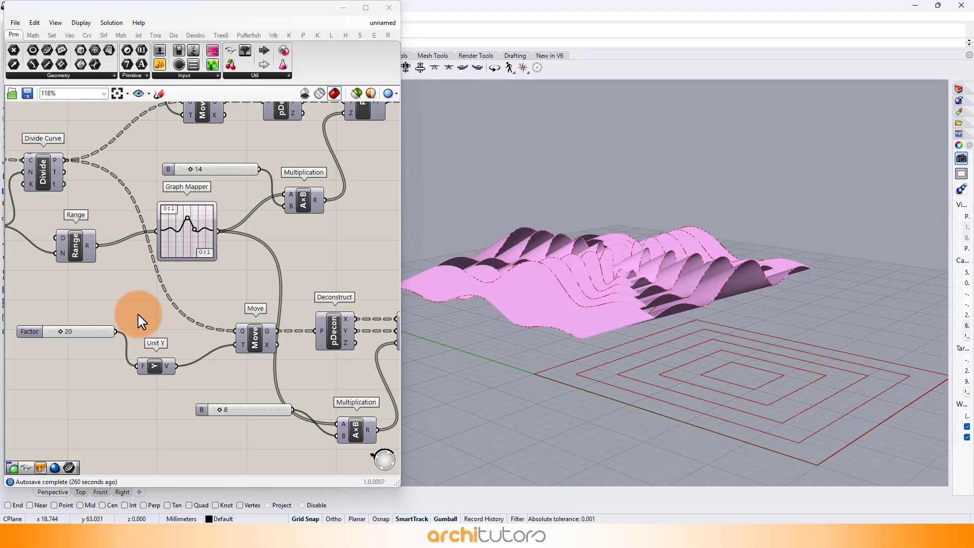
Try 16 on the Unit Y component's Factor slider, inspect the strips, and raise the value slightly
scroll(232, 410, up, 4)
scroll(221, 356, down, 2)
right_drag(20, 314, 254, 348)
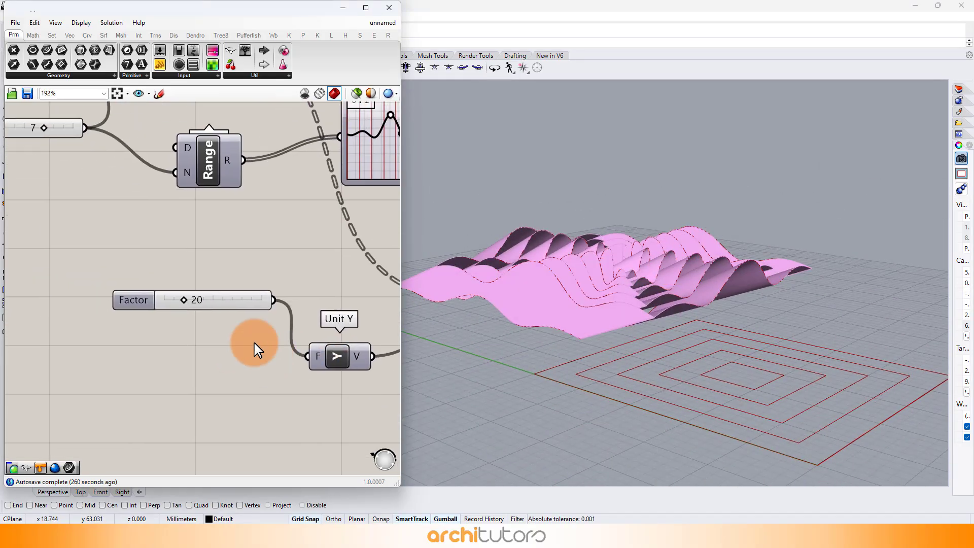
scroll(205, 298, up, 2)
mouse_move(179, 303)
mouse_down()
mouse_move(160, 305)
mouse_move(172, 305)
mouse_up()
right_drag(710, 276, 467, 292)
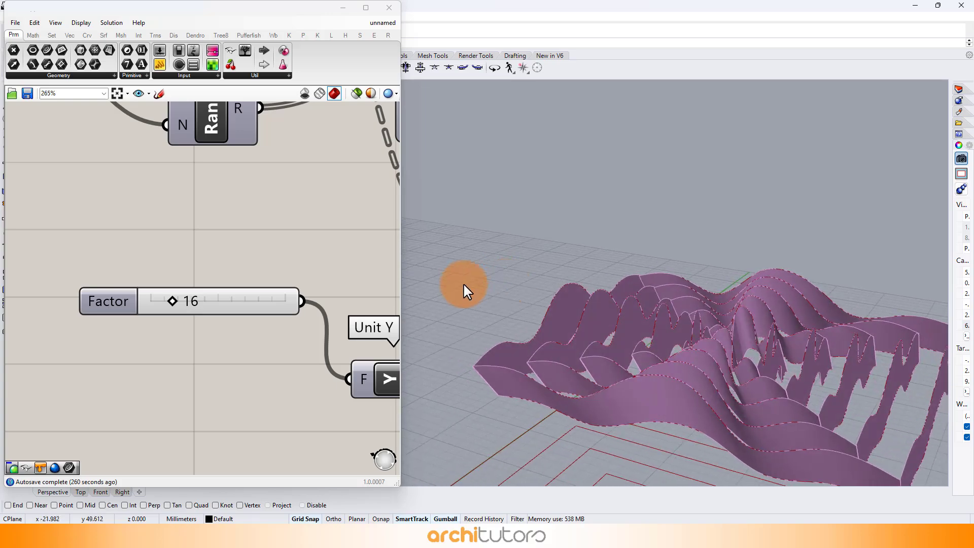
drag(175, 303, 180, 303)
Bake the Loft component's surfaces into the Rhino document
scroll(147, 262, down, 8)
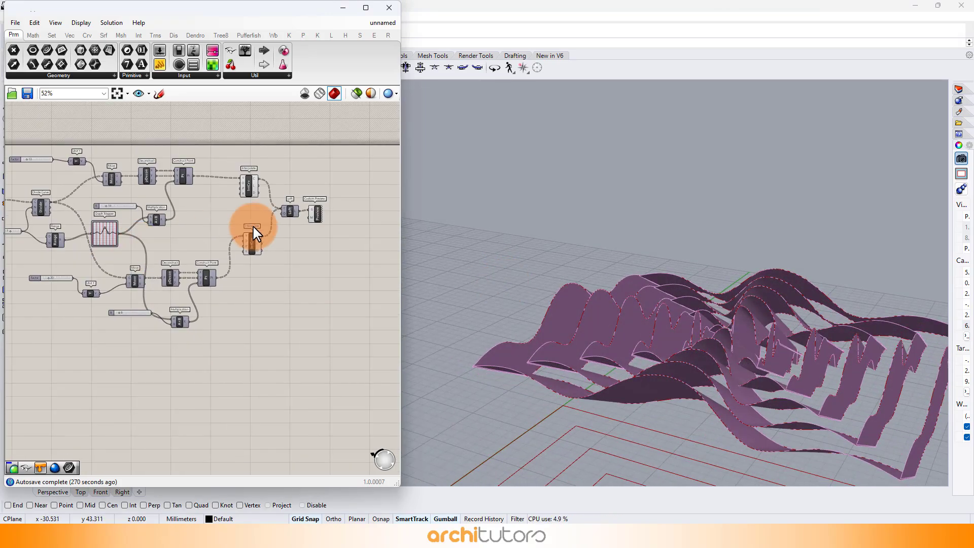
scroll(256, 231, up, 6)
right_click(289, 215)
click(325, 263)
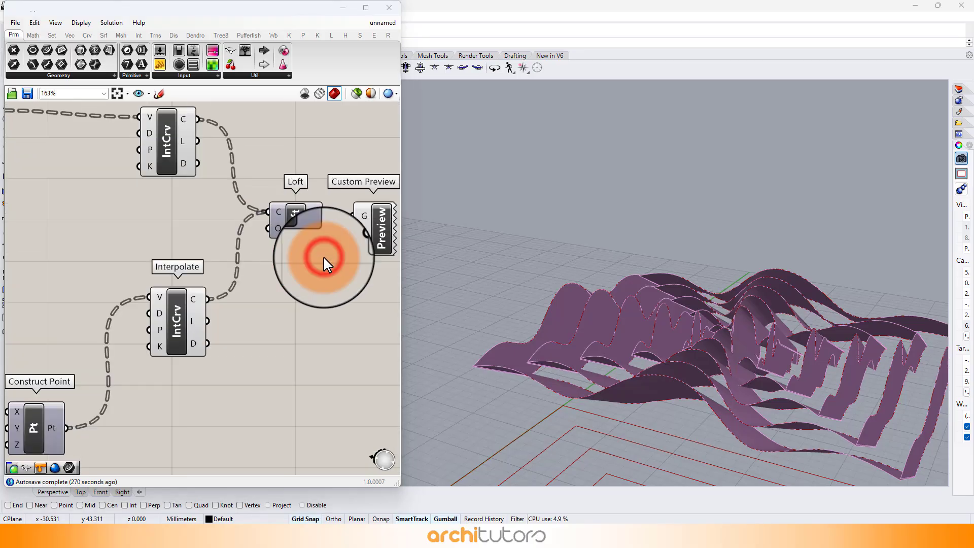
click(326, 354)
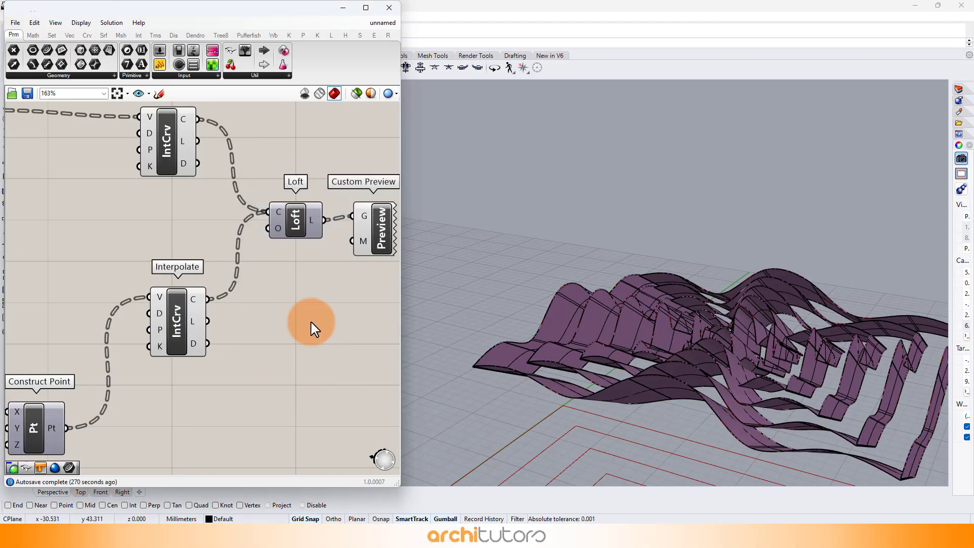
Minimize the Grasshopper window, set the Perspective viewport to Rendered display and examine the baked surfaces
click(343, 8)
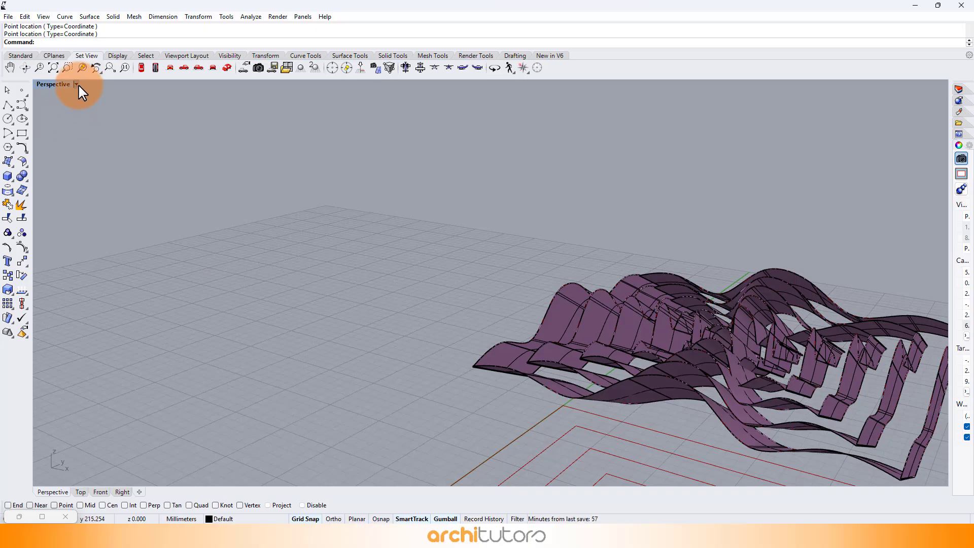
click(77, 85)
click(70, 130)
scroll(218, 157, down, 7)
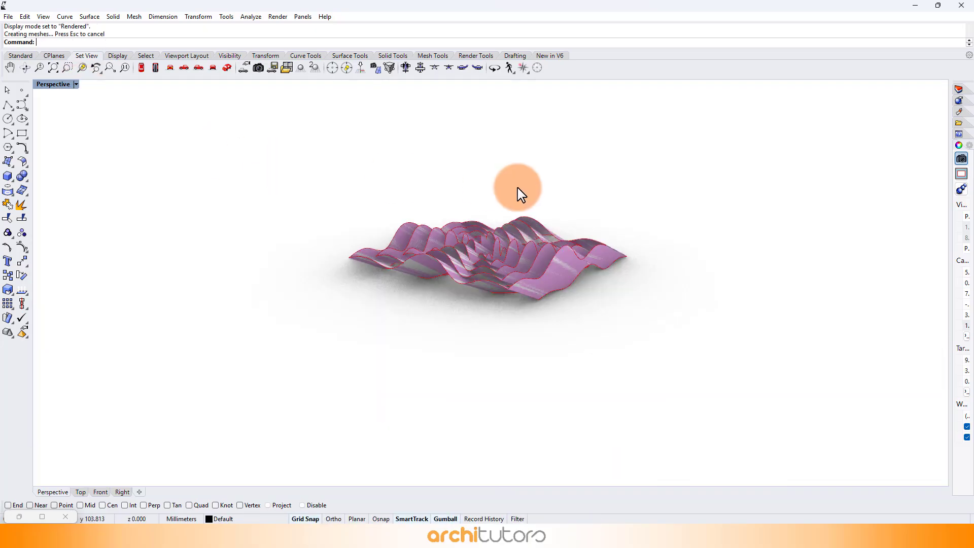
right_drag(517, 187, 486, 272)
scroll(484, 273, up, 6)
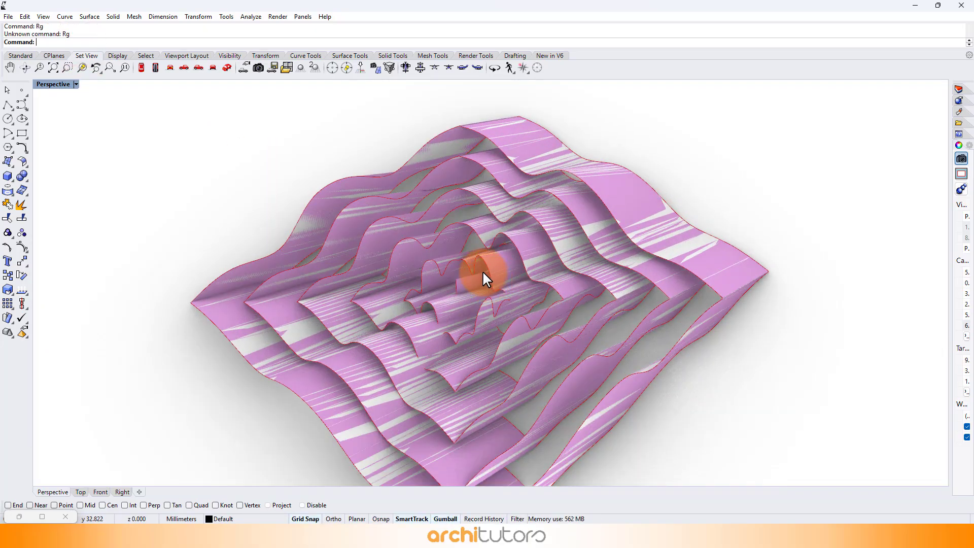
Reopen Grasshopper and delete the Custom Preview component attached to the Loft
text(Grasshopper)
key(Return)
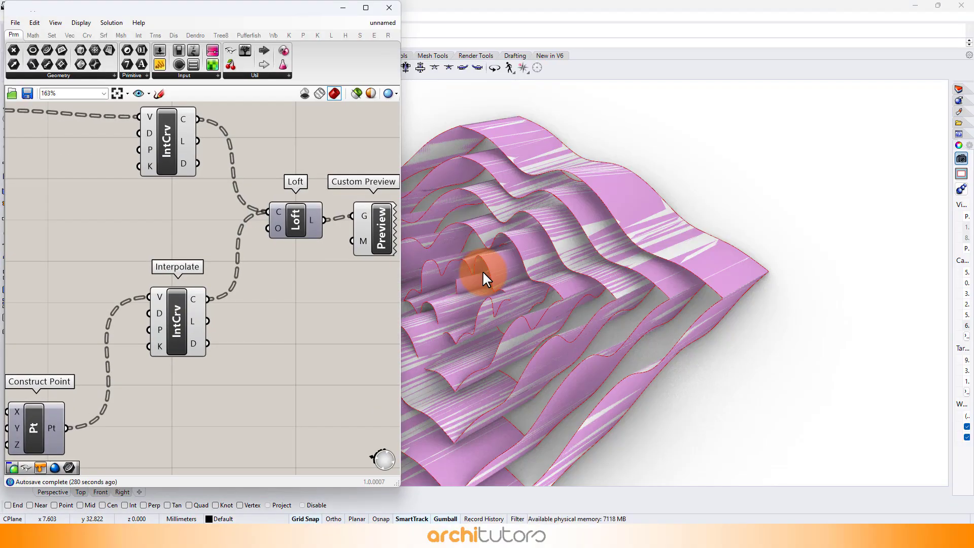
scroll(357, 253, down, 4)
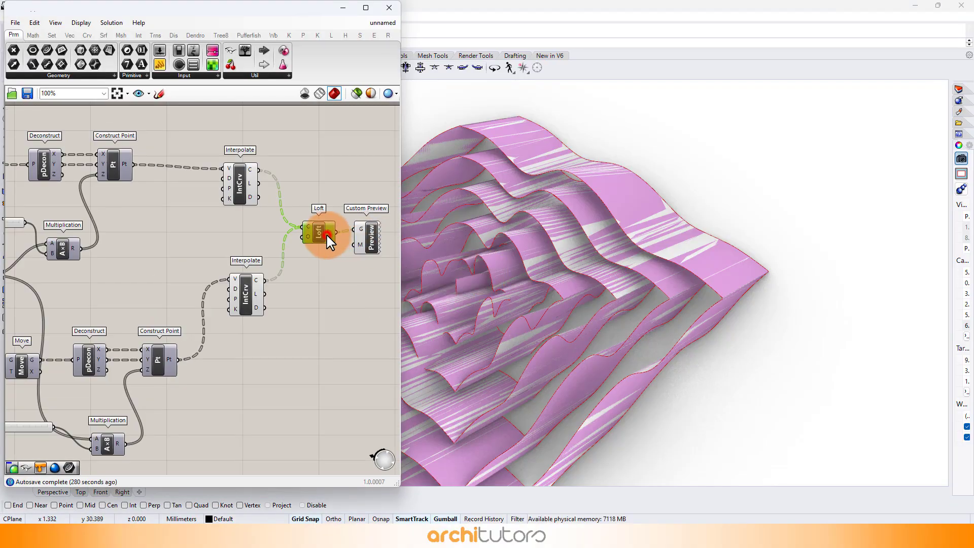
click(367, 233)
key(Delete)
Turn off the preview of all components in the definition, minimize Grasshopper and examine the rendered baked surfaces
scroll(364, 202, down, 5)
drag(365, 194, 175, 370)
key(space)
click(239, 300)
click(240, 366)
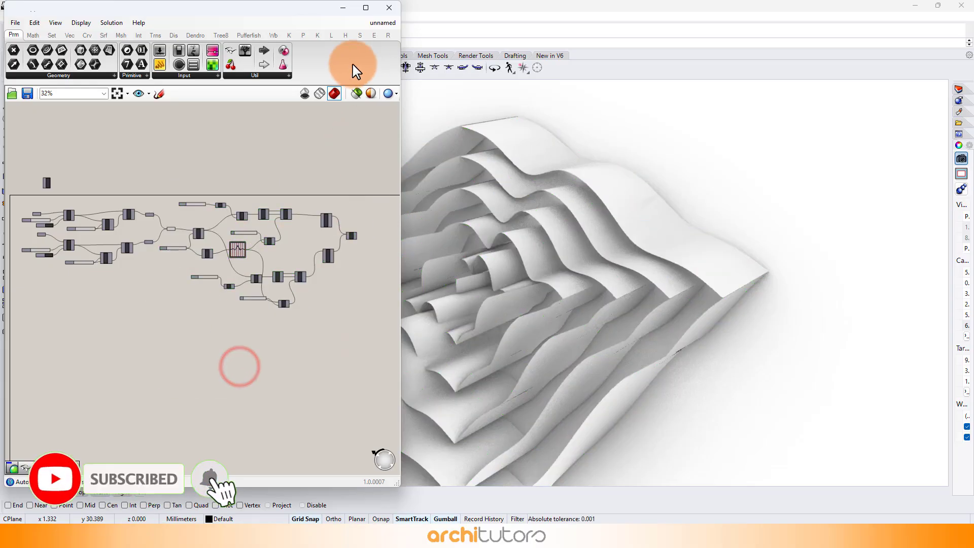
click(344, 8)
mouse_move(413, 265)
right_down()
mouse_move(463, 266)
mouse_move(528, 235)
mouse_move(624, 246)
mouse_move(409, 211)
mouse_move(452, 258)
mouse_move(582, 245)
mouse_move(690, 198)
mouse_move(471, 203)
mouse_move(646, 198)
mouse_move(812, 212)
mouse_move(800, 261)
mouse_move(614, 352)
mouse_move(554, 321)
mouse_move(476, 208)
mouse_move(396, 146)
mouse_move(163, 139)
mouse_move(39, 232)
mouse_move(869, 249)
right_up()
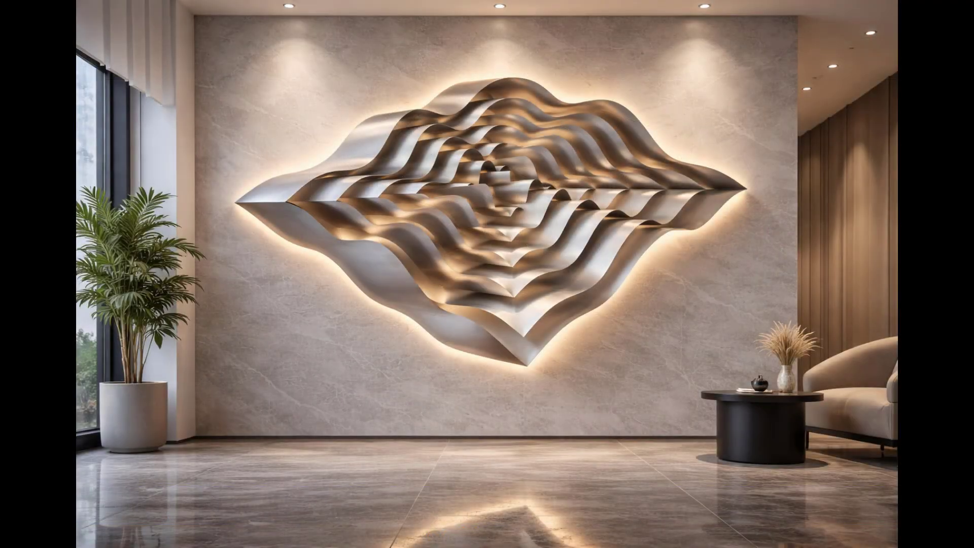